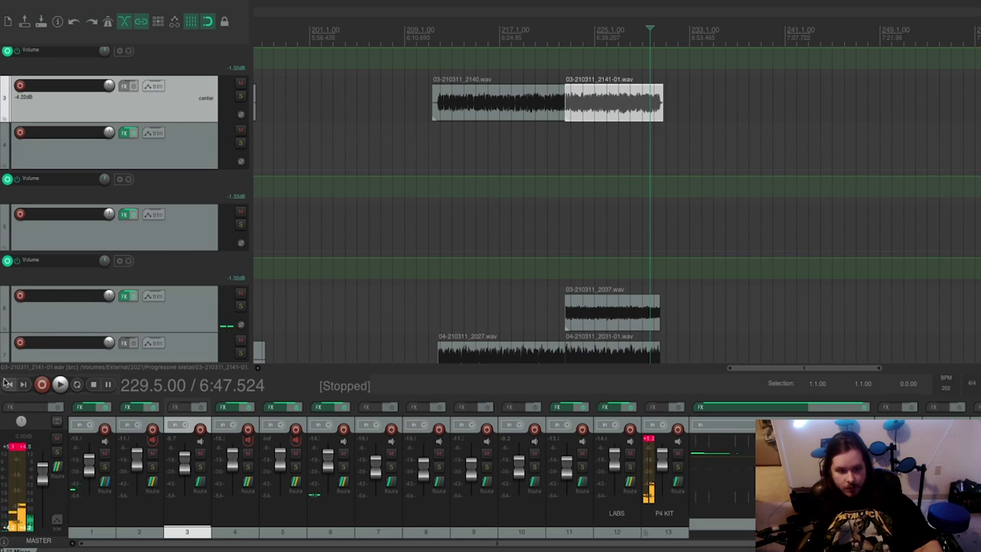
Step: Glue the drum MIDI items on the Kontakt track into a single item
{"action": "left_click", "coordinate": [8, 384]}
{"action": "scroll", "coordinate": [591, 173], "scroll_direction": "down", "scroll_amount": 2}
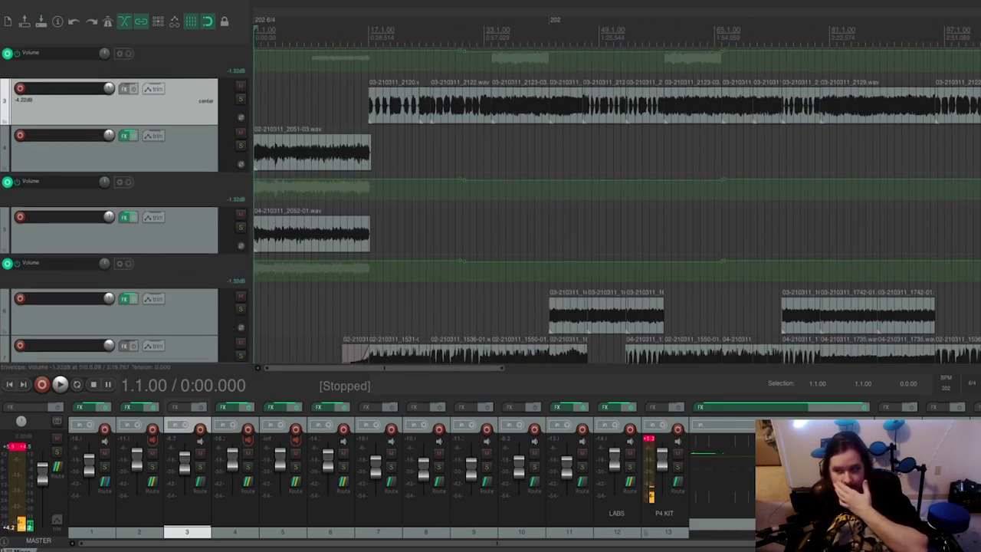
{"action": "scroll", "coordinate": [564, 301], "scroll_direction": "down", "scroll_amount": 10}
{"action": "scroll", "coordinate": [564, 301], "scroll_direction": "down", "scroll_amount": 3}
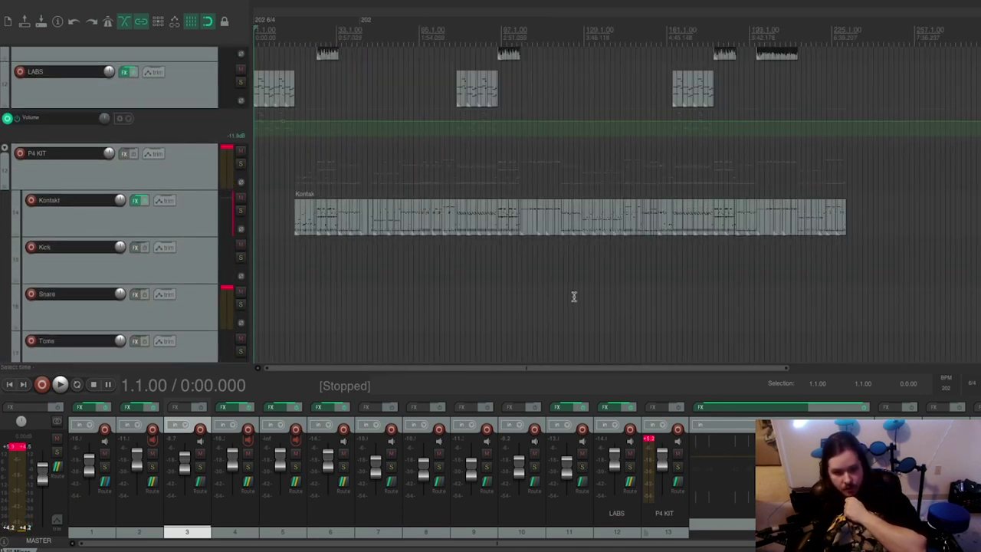
{"action": "left_click", "coordinate": [304, 223]}
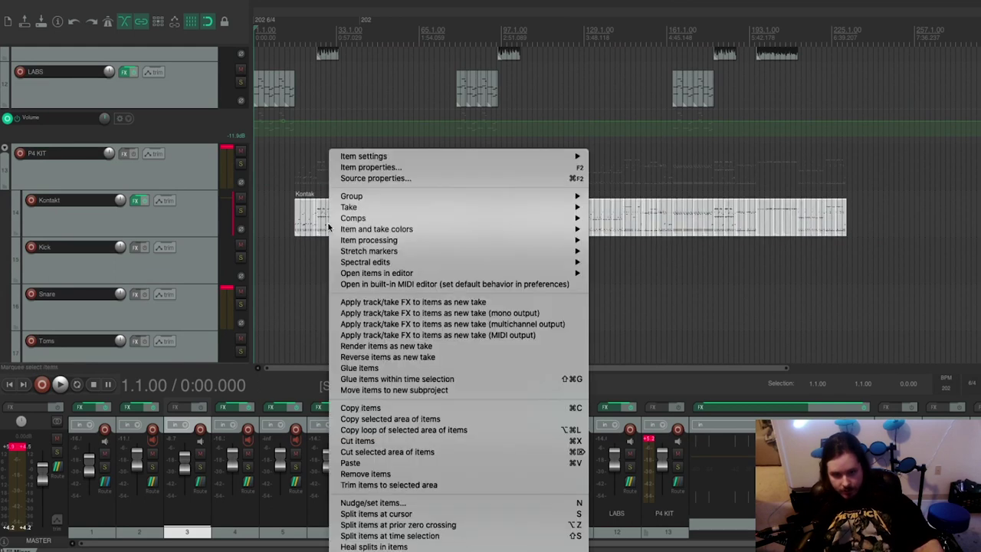
{"action": "right_click", "coordinate": [328, 227]}
{"action": "left_click", "coordinate": [376, 370]}
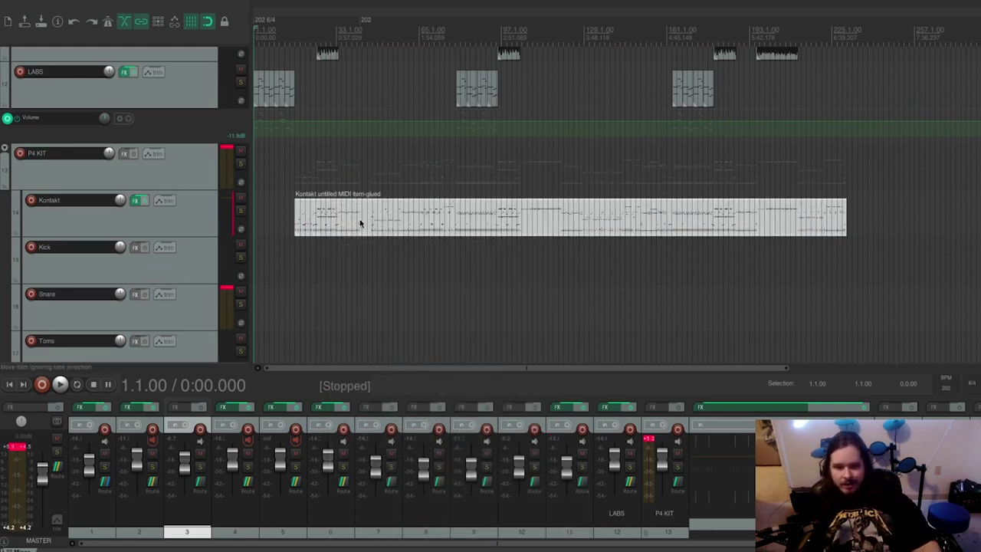
Step: Place the edit cursor at the glued item's start at bar 17 and insert a new track below the Kick track
{"action": "left_click", "coordinate": [297, 212]}
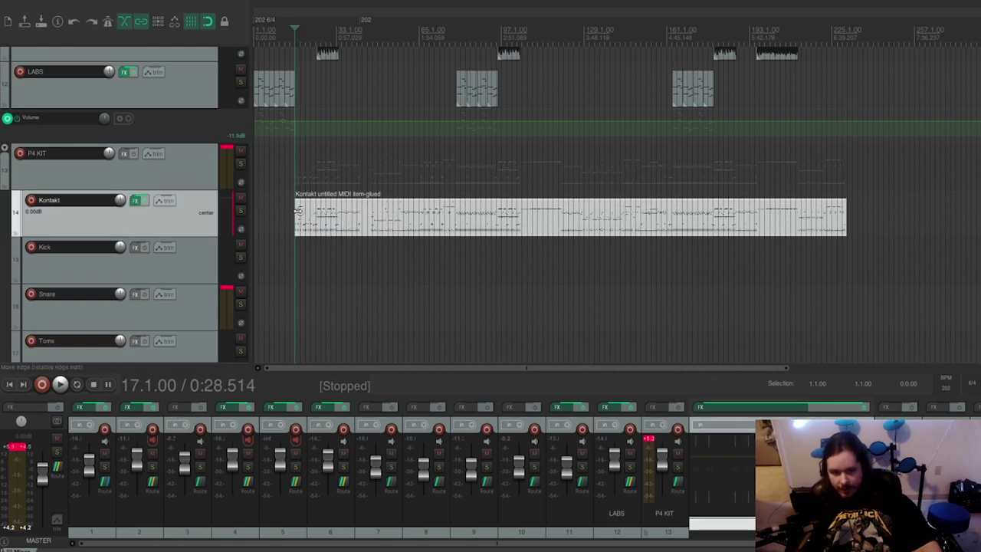
{"action": "scroll", "coordinate": [297, 212], "scroll_direction": "down", "scroll_amount": 1}
{"action": "scroll", "coordinate": [297, 213], "scroll_direction": "up", "scroll_amount": 2}
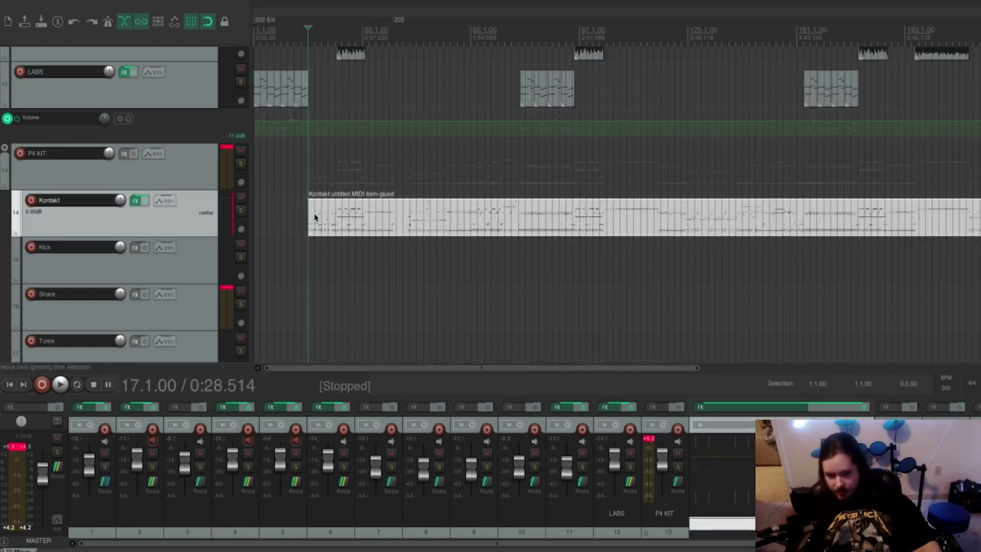
{"action": "scroll", "coordinate": [313, 219], "scroll_direction": "up", "scroll_amount": 2}
{"action": "scroll", "coordinate": [337, 220], "scroll_direction": "down", "scroll_amount": 3}
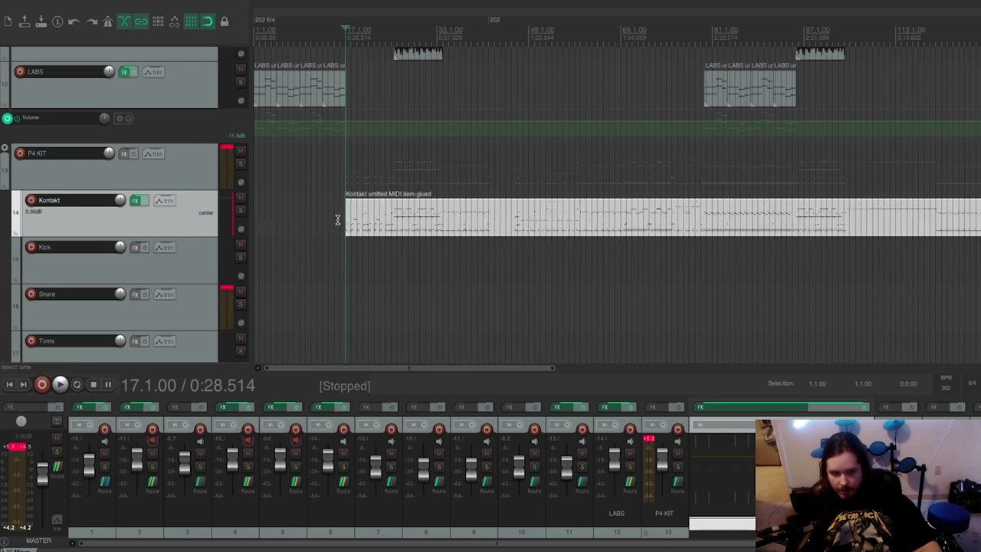
{"action": "right_click", "coordinate": [148, 279]}
{"action": "left_click", "coordinate": [176, 248]}
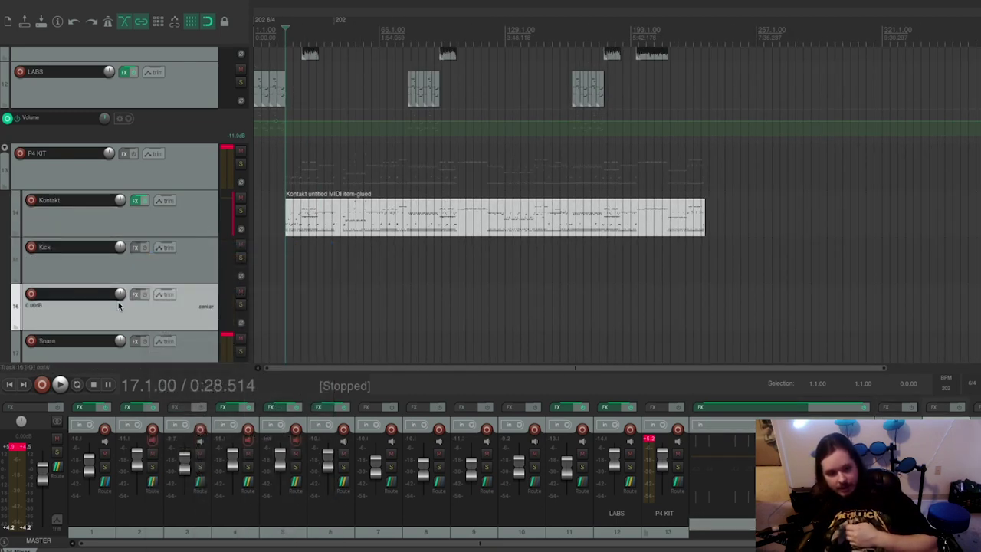
Step: Search the effects for "samplo" and add ReaSamplOmatic5000 to the new track 16
{"action": "left_click", "coordinate": [135, 294]}
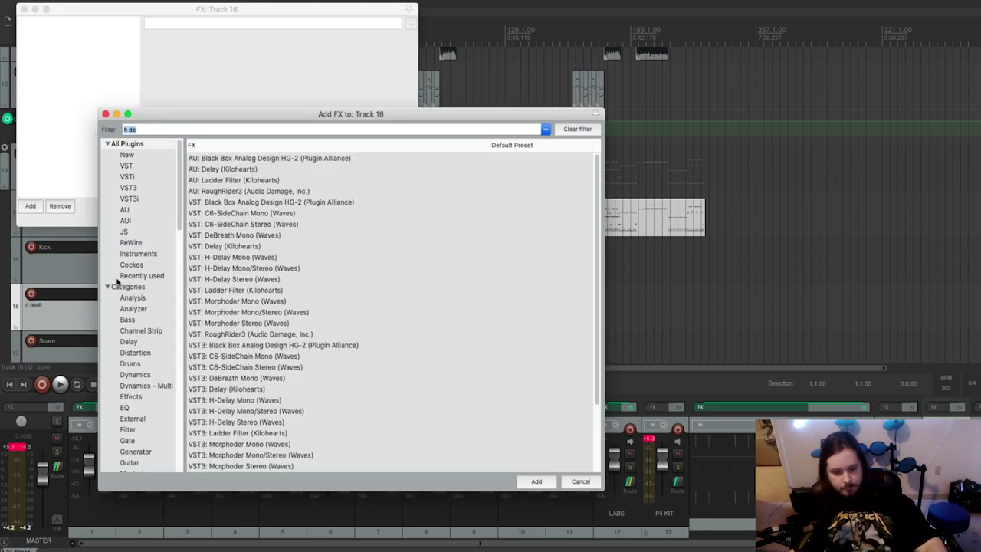
{"action": "type", "text": "samplo"}
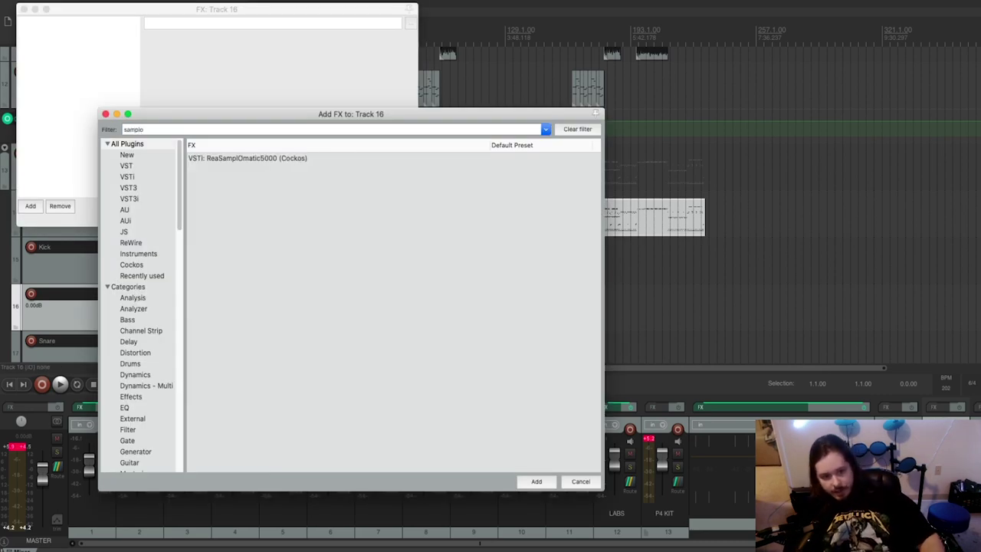
{"action": "left_click", "coordinate": [270, 159]}
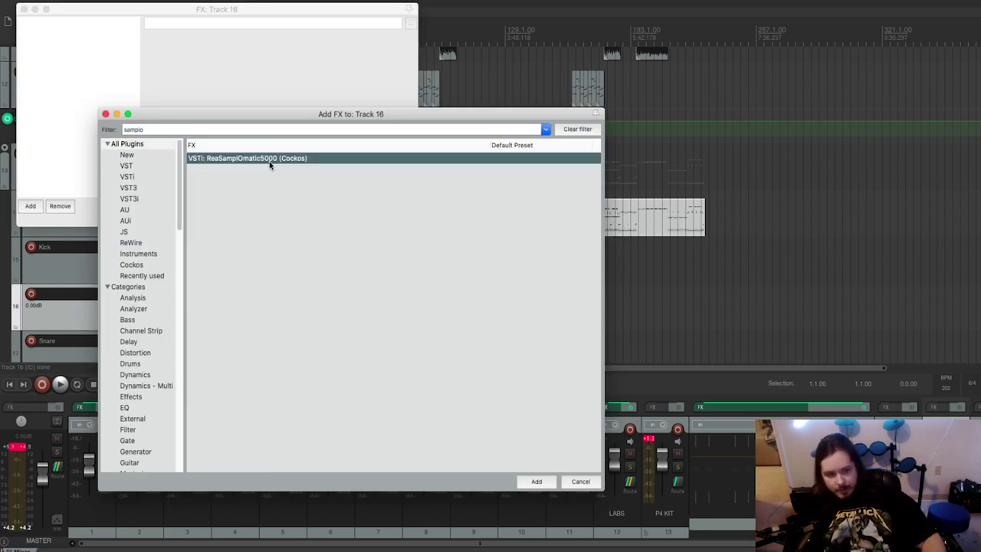
{"action": "double_click", "coordinate": [269, 160]}
{"action": "left_click", "coordinate": [104, 294]}
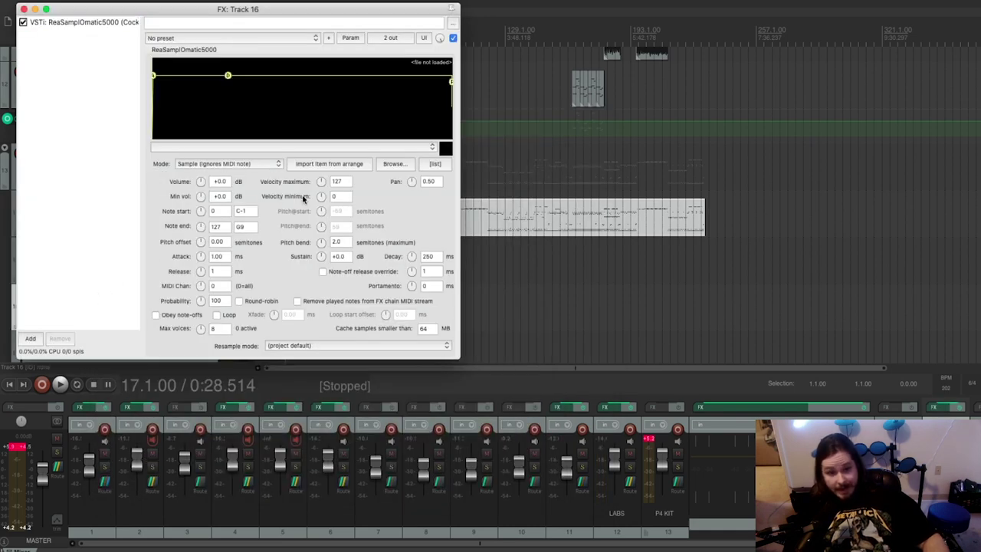
Step: Browse the external drive for the kick sample and load BACKROAD KICK.wav into ReaSamplOmatic5000
{"action": "left_click", "coordinate": [394, 164]}
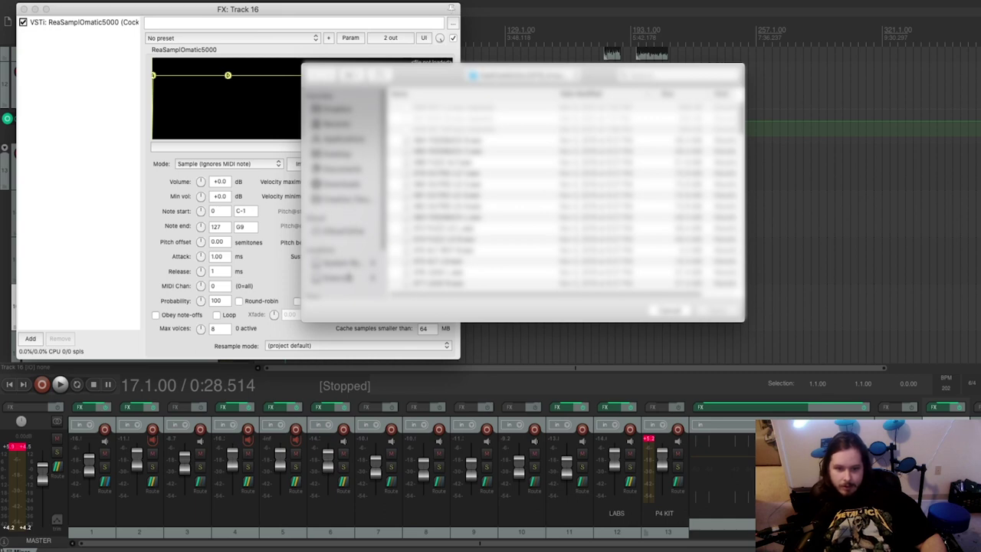
{"action": "left_click", "coordinate": [342, 187]}
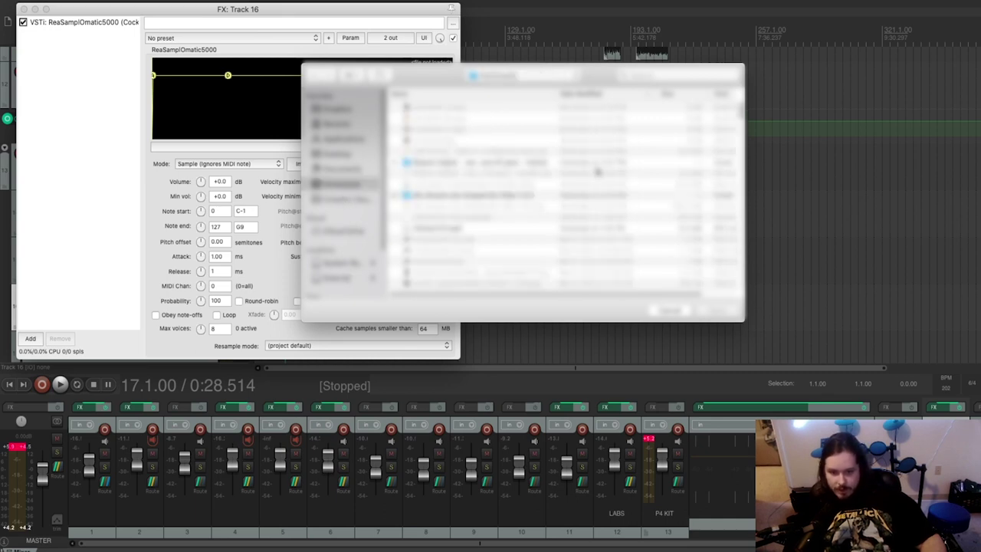
{"action": "scroll", "coordinate": [596, 171], "scroll_direction": "down", "scroll_amount": 5}
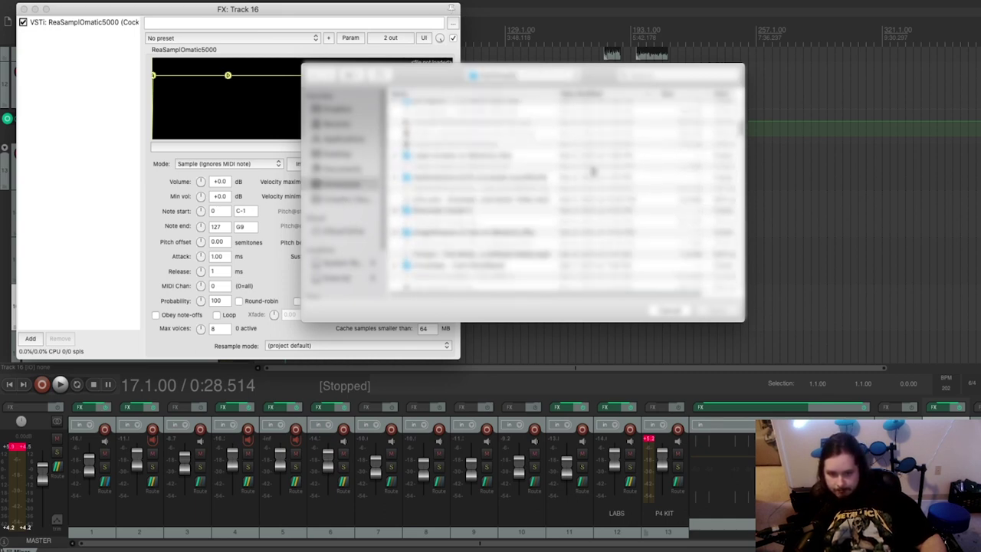
{"action": "scroll", "coordinate": [593, 172], "scroll_direction": "down", "scroll_amount": 5}
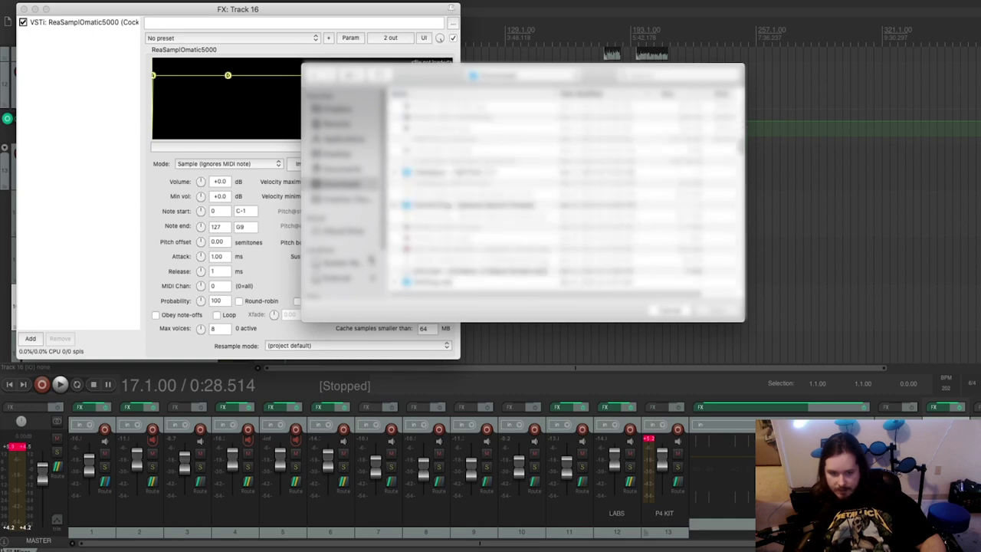
{"action": "left_click", "coordinate": [336, 279]}
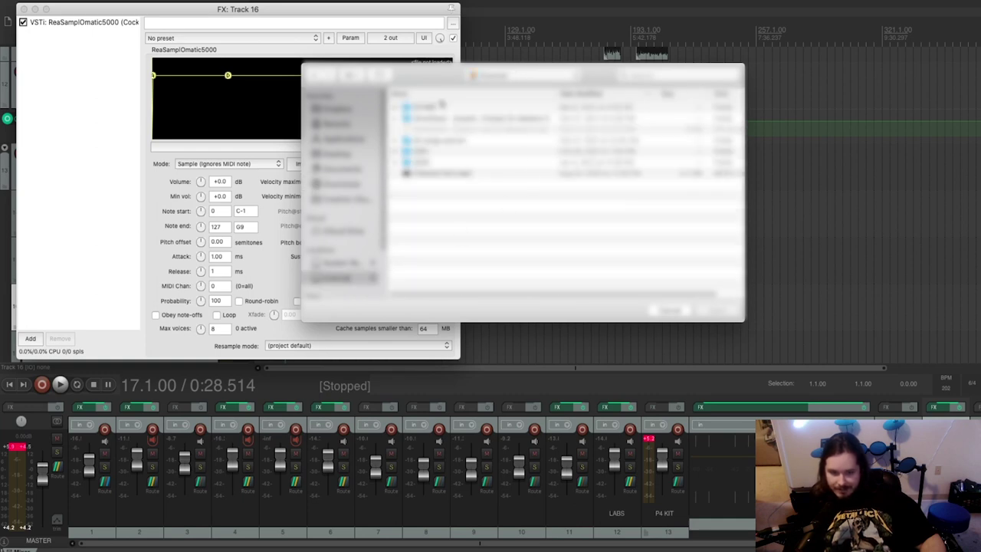
{"action": "double_click", "coordinate": [441, 106]}
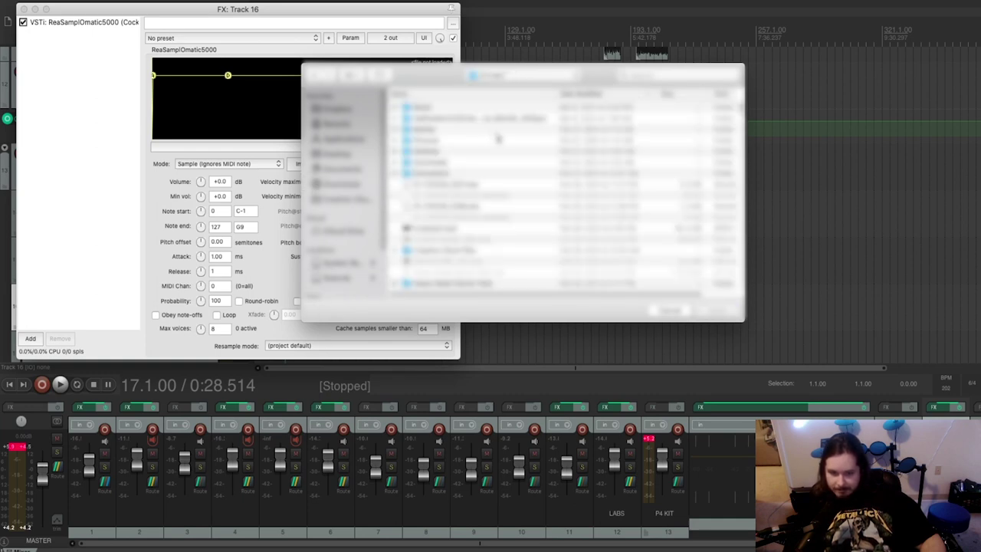
{"action": "scroll", "coordinate": [458, 142], "scroll_direction": "down", "scroll_amount": 2}
{"action": "scroll", "coordinate": [476, 165], "scroll_direction": "up", "scroll_amount": 2}
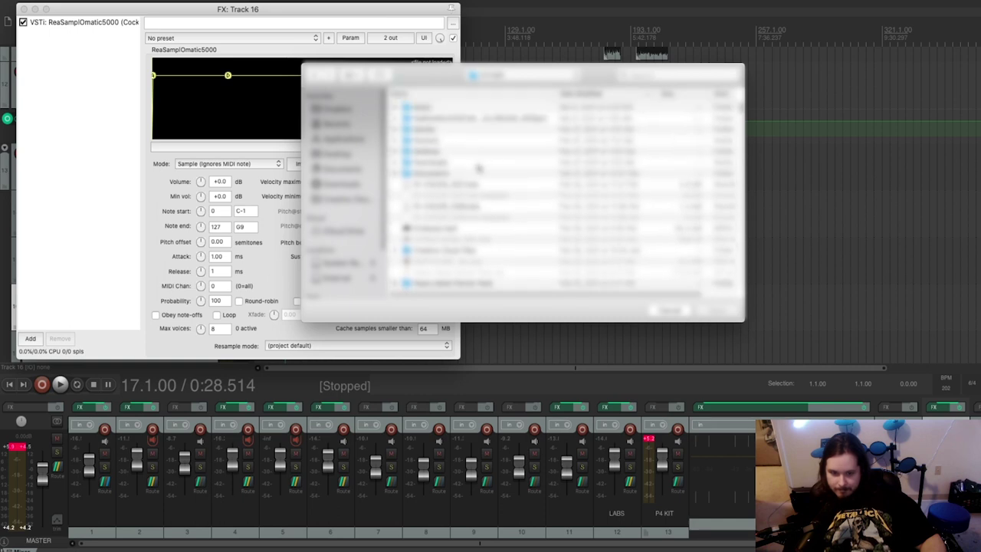
{"action": "scroll", "coordinate": [478, 167], "scroll_direction": "down", "scroll_amount": 5}
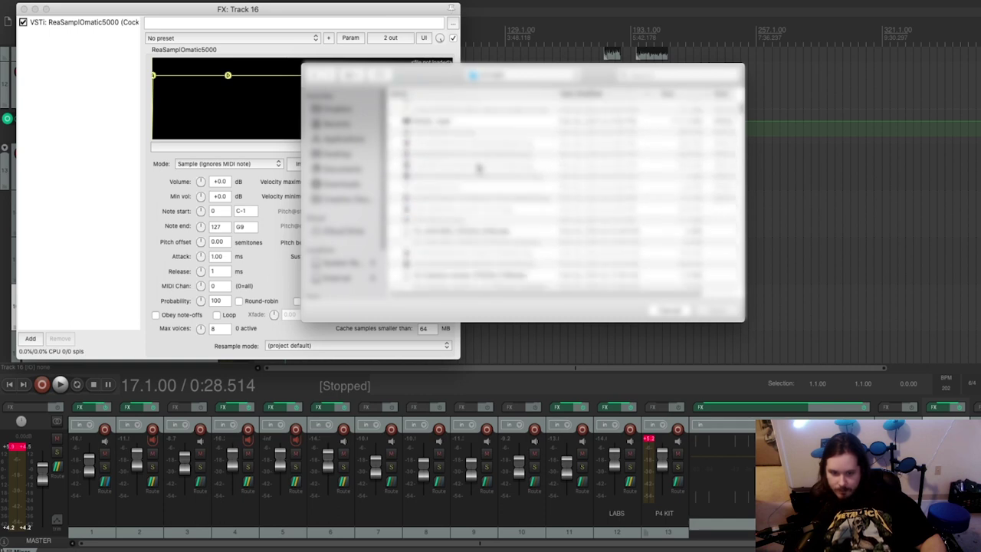
{"action": "scroll", "coordinate": [479, 167], "scroll_direction": "down", "scroll_amount": 15}
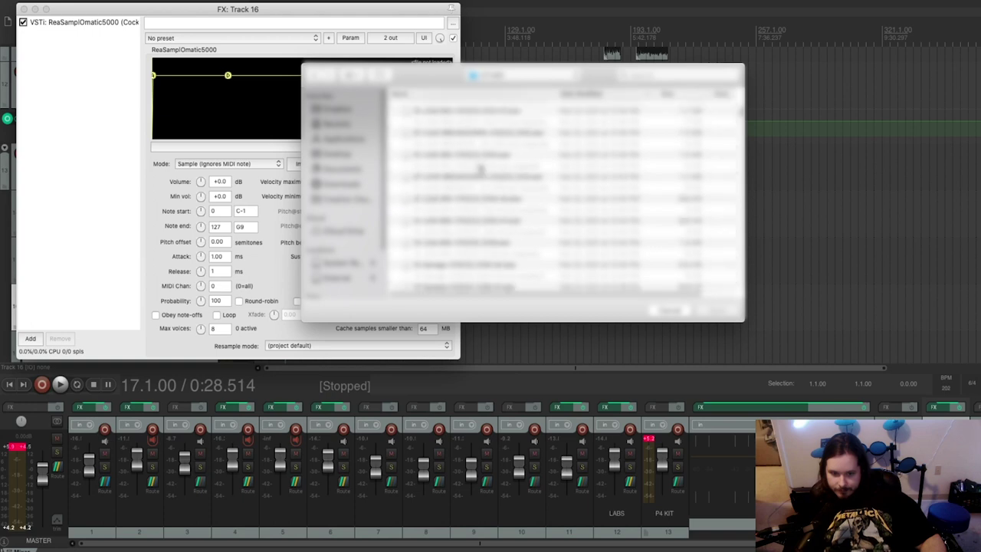
{"action": "left_click", "coordinate": [700, 76]}
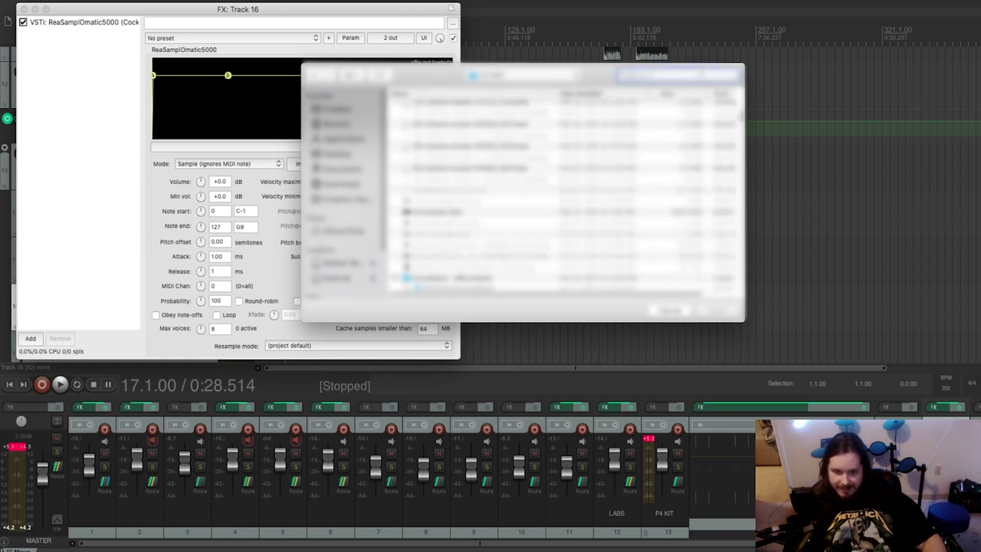
{"action": "scroll", "coordinate": [529, 226], "scroll_direction": "down", "scroll_amount": 5}
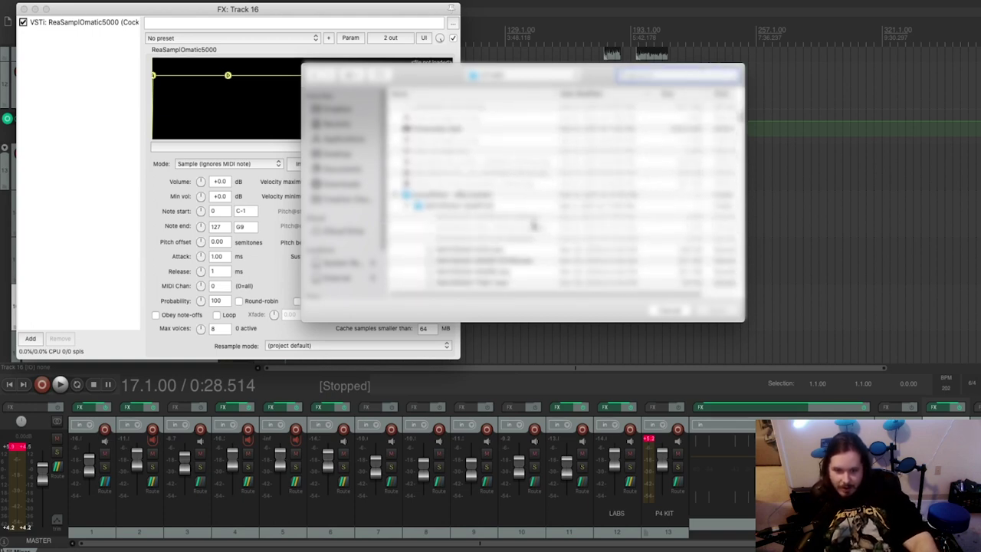
{"action": "double_click", "coordinate": [492, 240]}
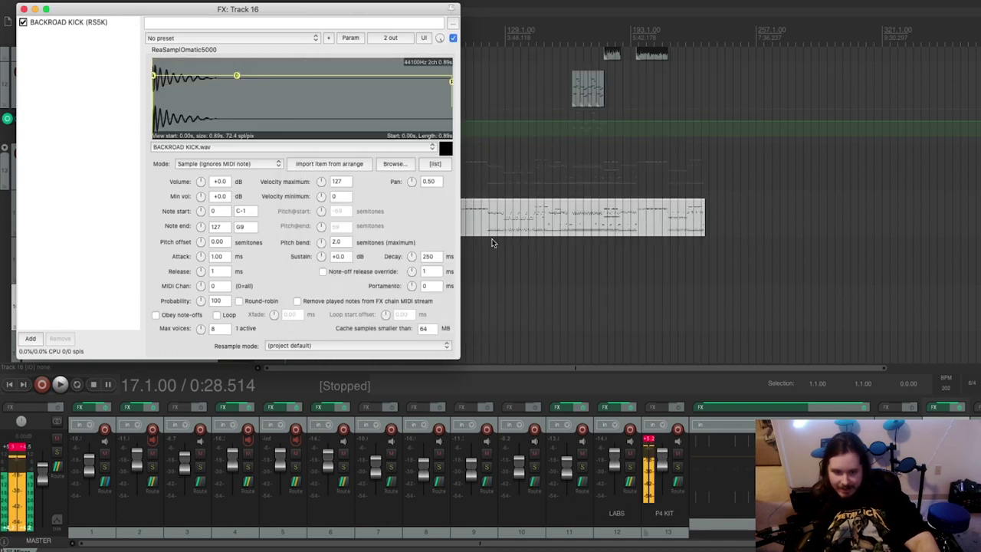
Step: Leave the sampler window and copy the glued Kontakt MIDI item onto the new sampler track 16
{"action": "key", "text": "space"}
{"action": "left_click_drag", "start_coordinate": [105, 9], "coordinate": [606, 189]}
{"action": "left_click", "coordinate": [525, 190]}
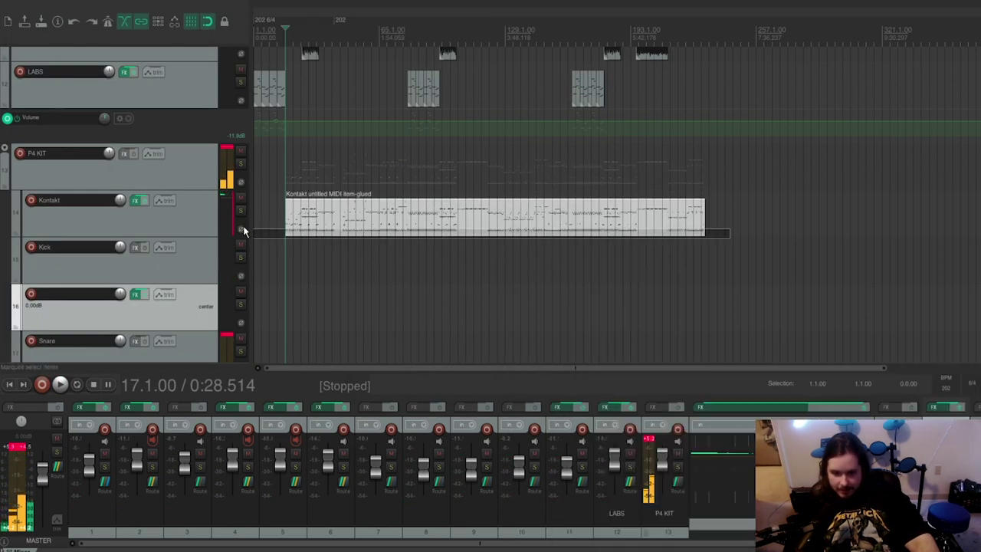
{"action": "scroll", "coordinate": [490, 231], "scroll_direction": "down", "scroll_amount": 3}
{"action": "key", "text": "super+d"}
{"action": "left_click_drag", "start_coordinate": [529, 232], "coordinate": [305, 301]}
Step: Delete all notes above the kick row from the copied MIDI item, keeping only the kick hits
{"action": "double_click", "coordinate": [276, 313]}
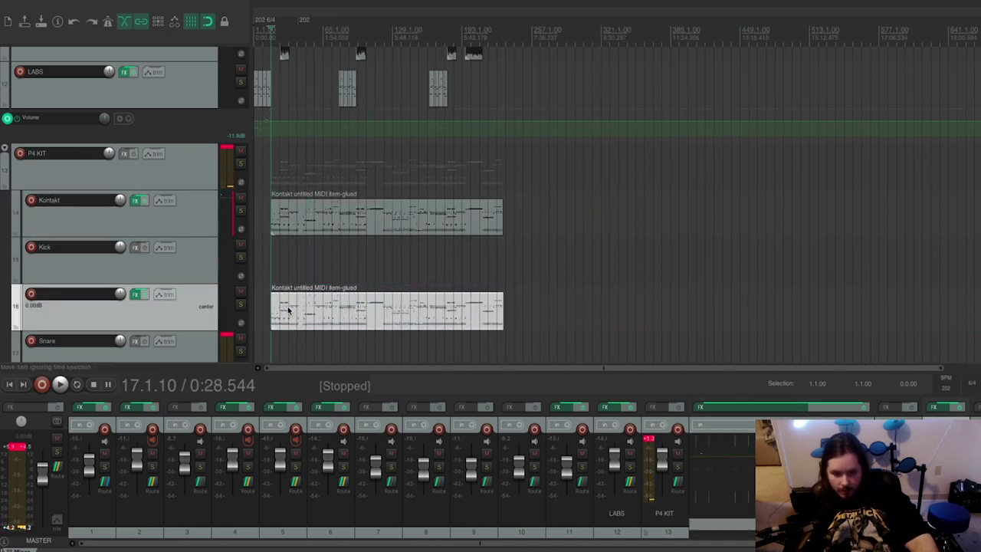
{"action": "left_click_drag", "start_coordinate": [554, 401], "coordinate": [50, 52]}
{"action": "key", "text": "Delete"}
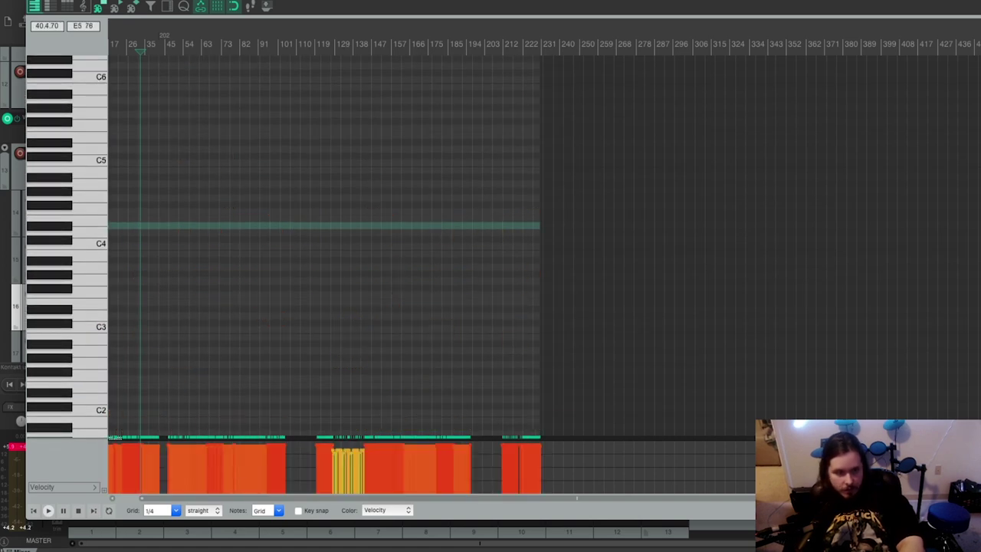
{"action": "key", "text": "Escape"}
Step: Play the doubled kick from bar 17 and align the copied kick item's start with the Kontakt item at 17.1.00
{"action": "left_click", "coordinate": [277, 230]}
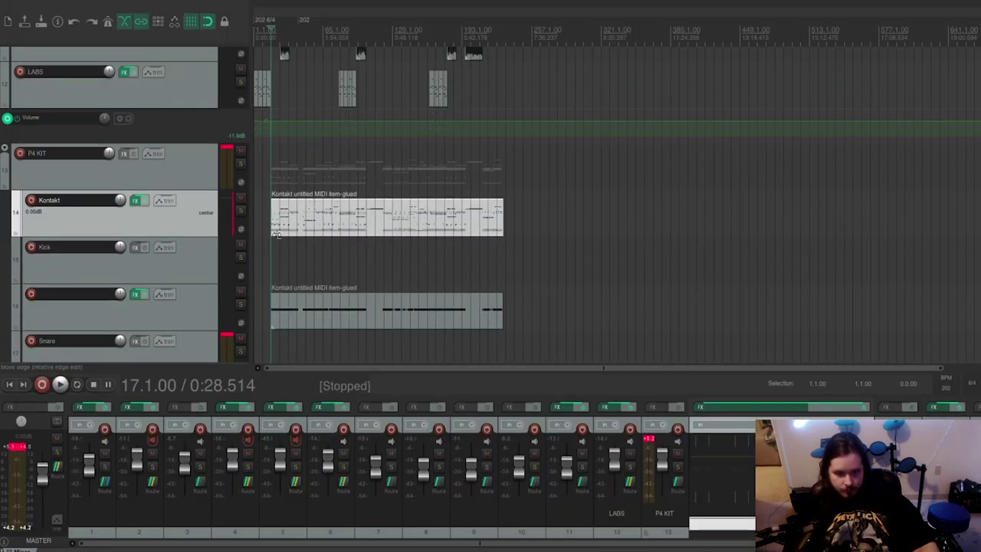
{"action": "scroll", "coordinate": [377, 254], "scroll_direction": "up", "scroll_amount": 5}
{"action": "key", "text": "space"}
{"action": "scroll", "coordinate": [474, 274], "scroll_direction": "up", "scroll_amount": 4}
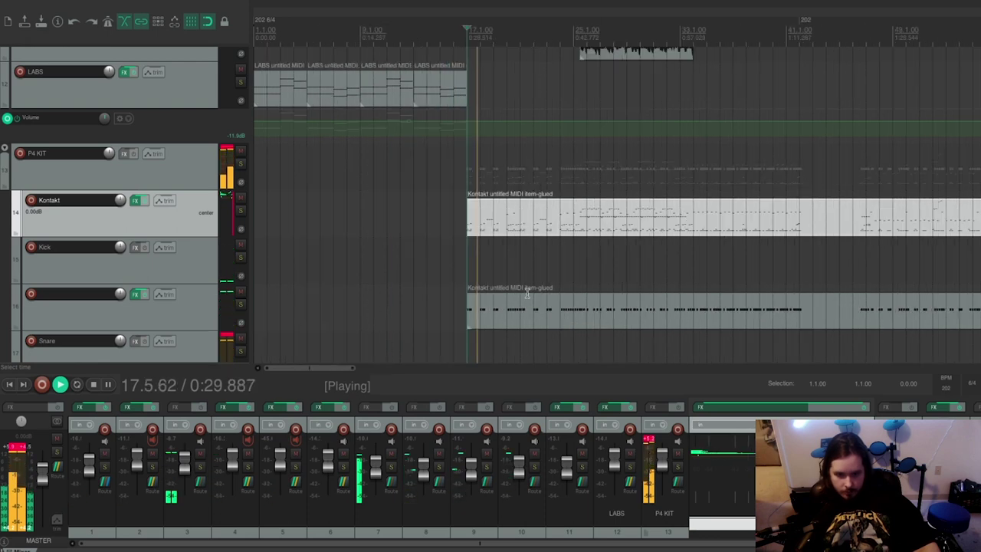
{"action": "key", "text": "space"}
{"action": "key", "text": "space"}
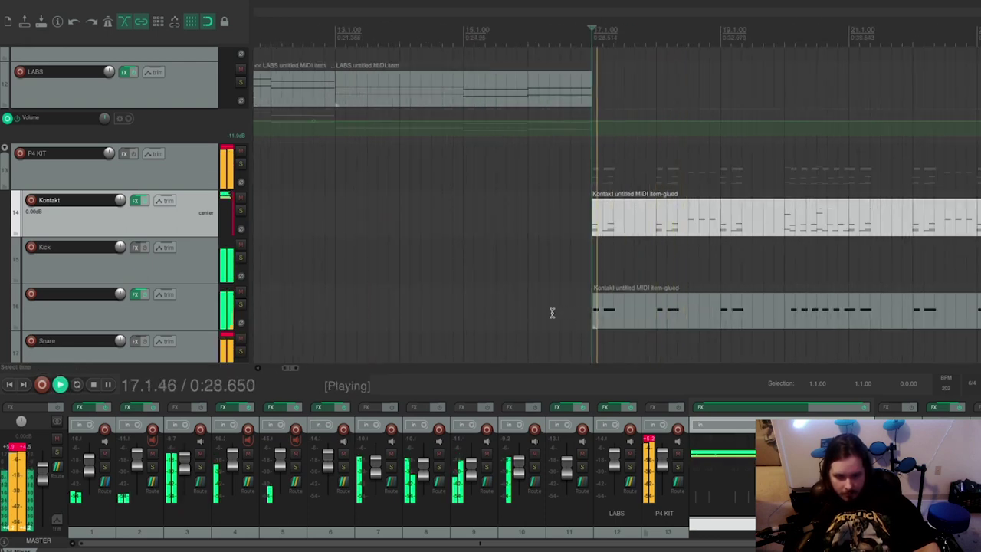
{"action": "key", "text": "space"}
{"action": "scroll", "coordinate": [605, 320], "scroll_direction": "down", "scroll_amount": 1}
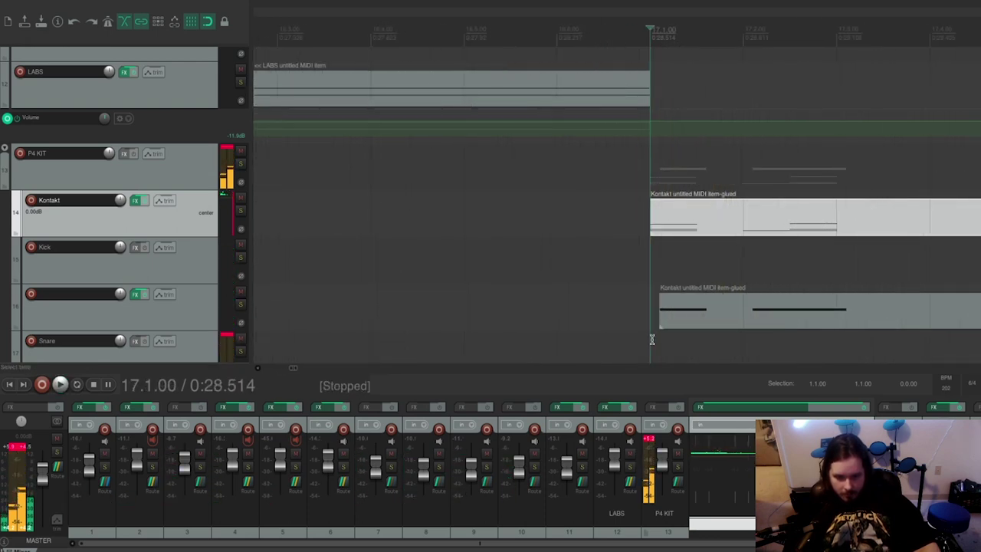
{"action": "left_click", "coordinate": [690, 310]}
Step: Lower the kick sample track's volume to about -4.6 dB during playback from bar 17
{"action": "key", "text": "space"}
{"action": "scroll", "coordinate": [701, 318], "scroll_direction": "down", "scroll_amount": 3}
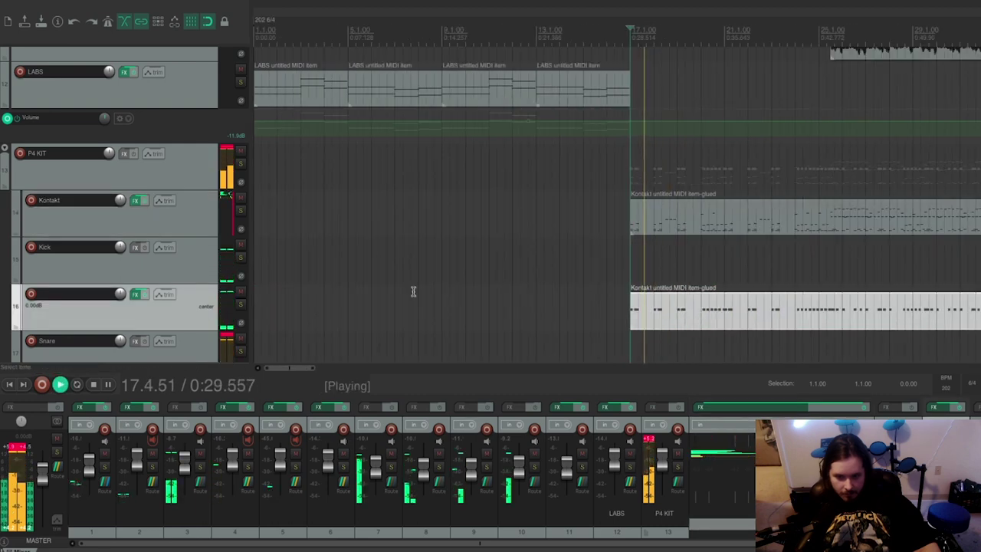
{"action": "left_click_drag", "start_coordinate": [119, 293], "coordinate": [116, 294]}
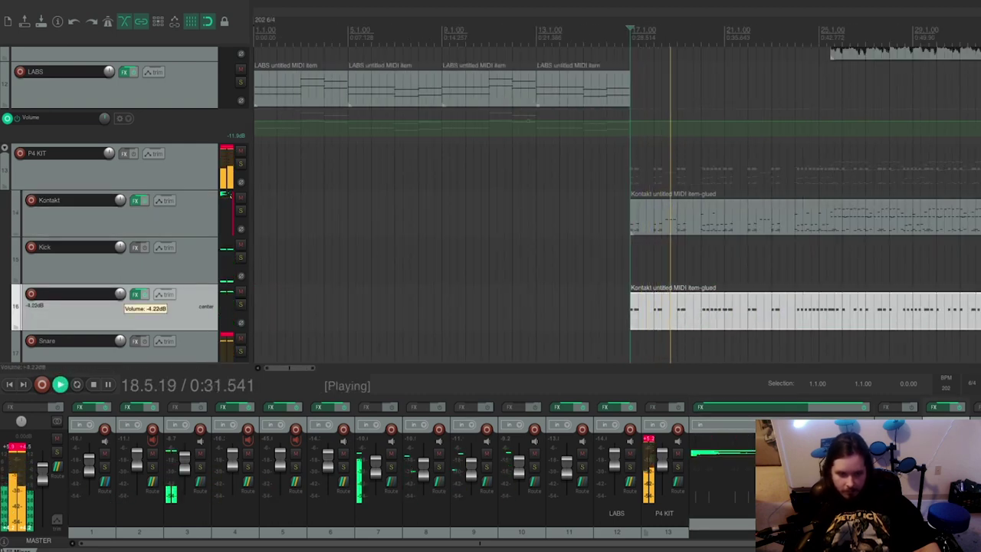
{"action": "left_click_drag", "start_coordinate": [116, 294], "coordinate": [116, 295]}
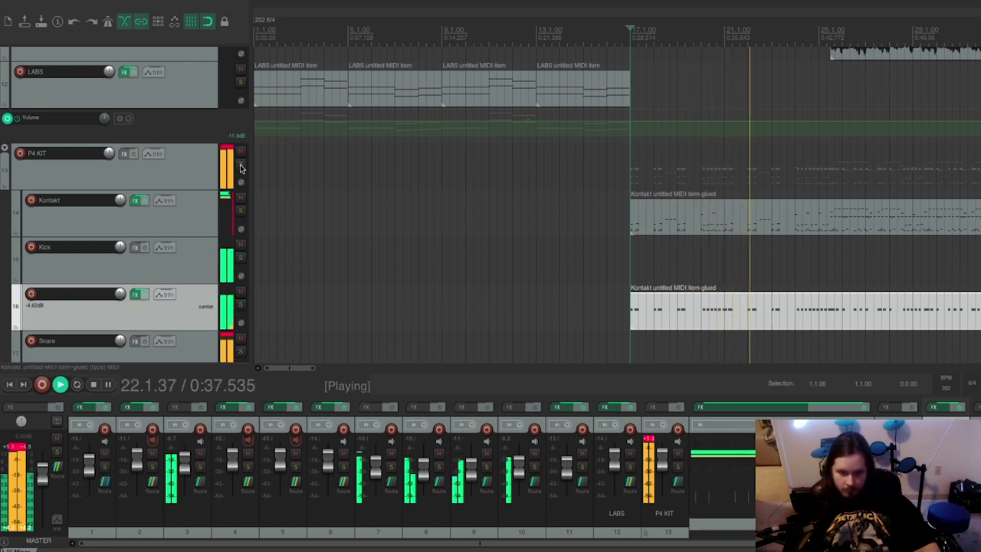
Step: Solo the P4 KIT folder track and stop playback
{"action": "left_click", "coordinate": [241, 163]}
{"action": "key", "text": "space"}
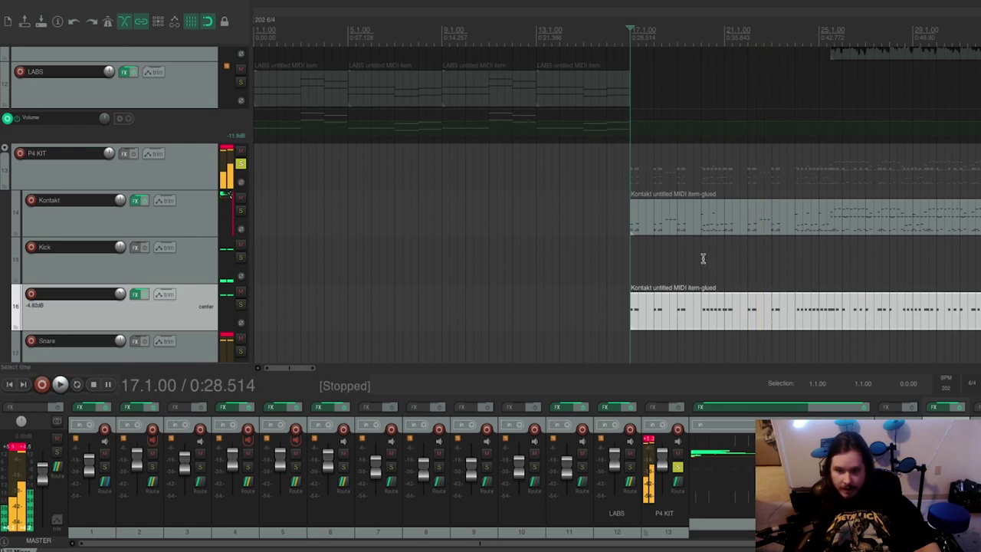
Step: Play the drum kit from 25.5.00 and audition the Kick track soloed
{"action": "left_click", "coordinate": [827, 222]}
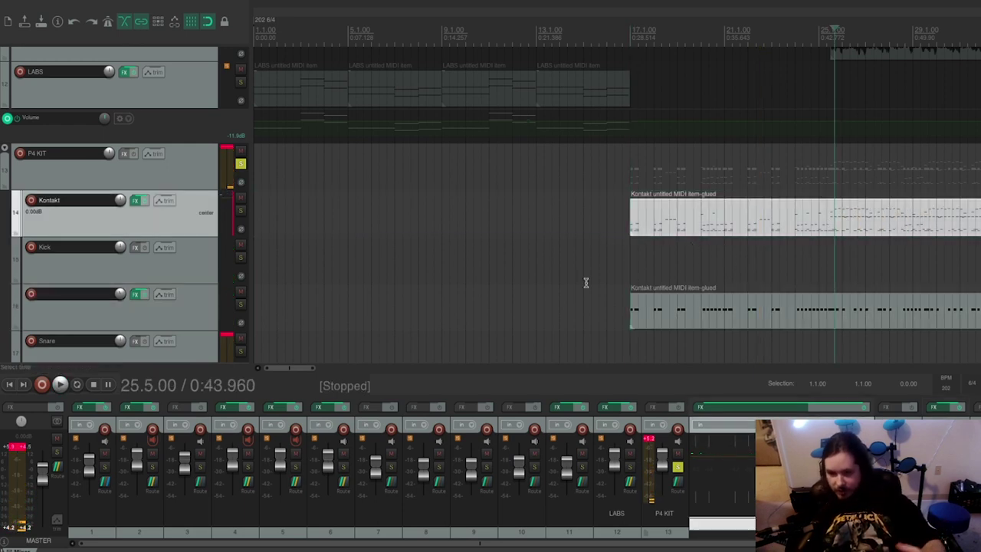
{"action": "key", "text": "space"}
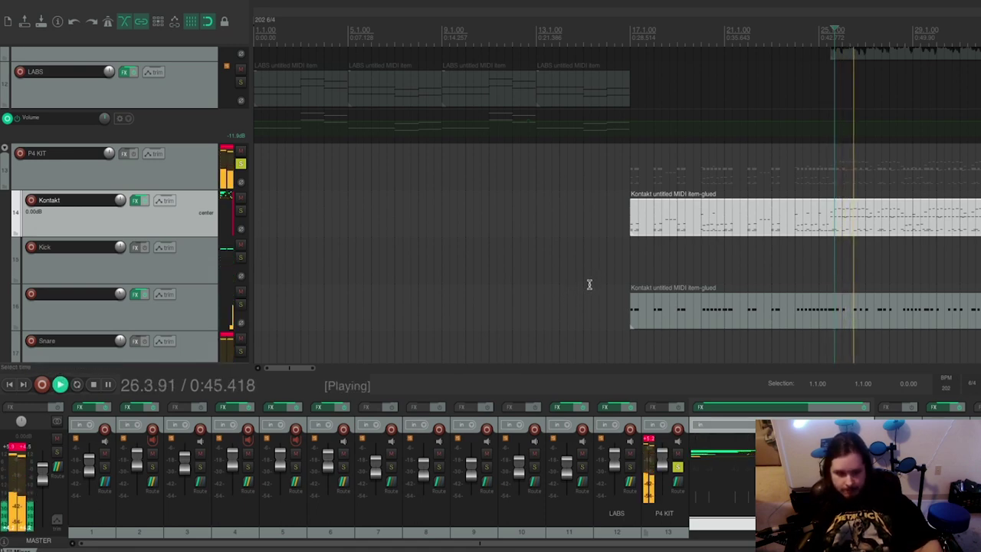
{"action": "left_click", "coordinate": [240, 259]}
{"action": "left_click", "coordinate": [240, 259]}
{"action": "key", "text": "space"}
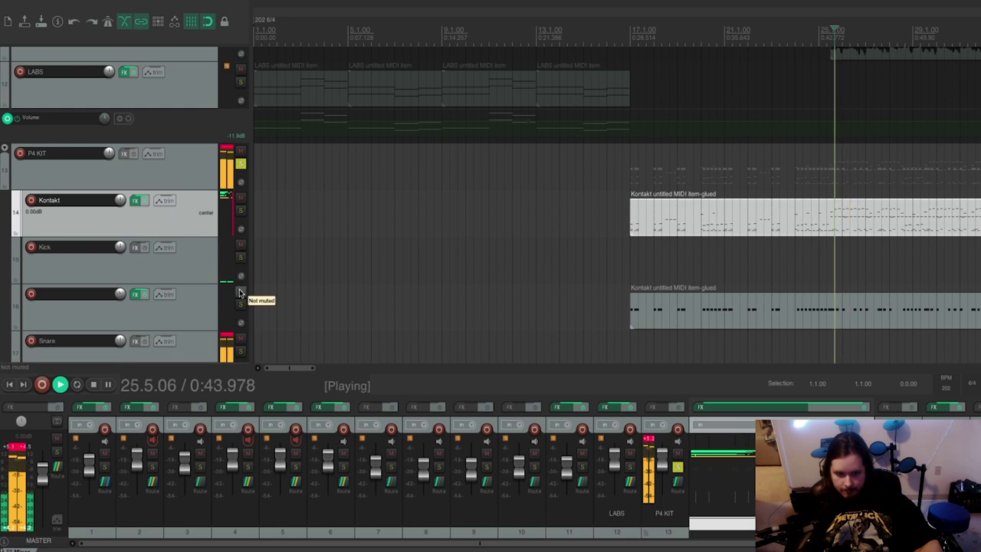
{"action": "left_click", "coordinate": [240, 259]}
{"action": "key", "text": "space"}
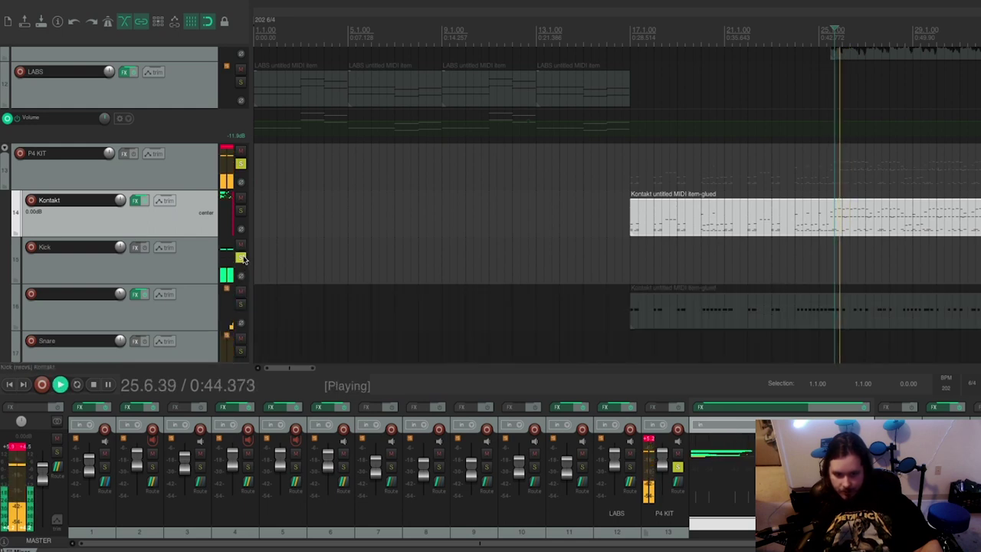
Step: Audition the unnamed kick sample track soloed, return to the full kit, and lower that track's volume to -7.72 dB
{"action": "left_click", "coordinate": [240, 259]}
{"action": "key", "text": "space"}
{"action": "left_click", "coordinate": [241, 308]}
{"action": "key", "text": "space"}
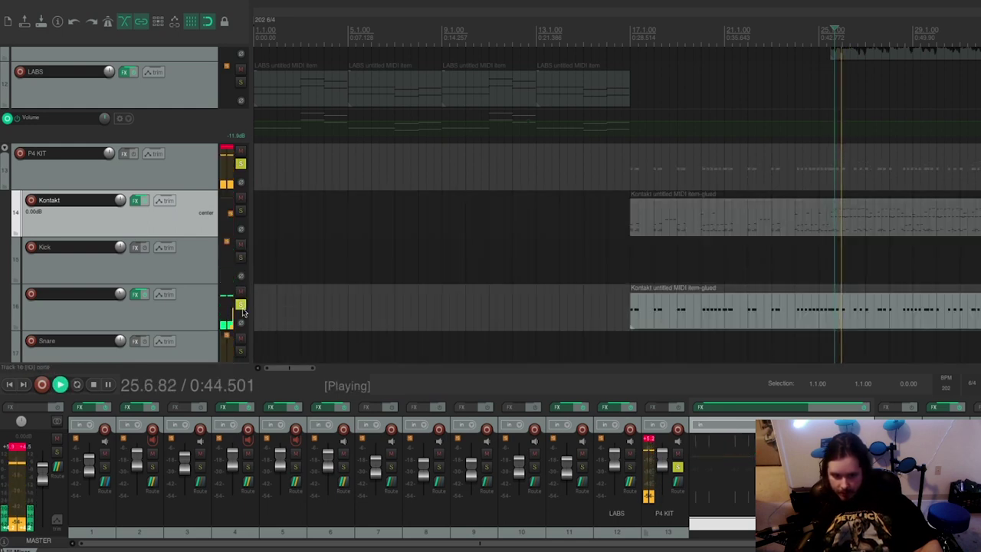
{"action": "left_click", "coordinate": [241, 308]}
{"action": "key", "text": "space"}
{"action": "key", "text": "space"}
{"action": "left_click_drag", "start_coordinate": [120, 295], "coordinate": [120, 294]}
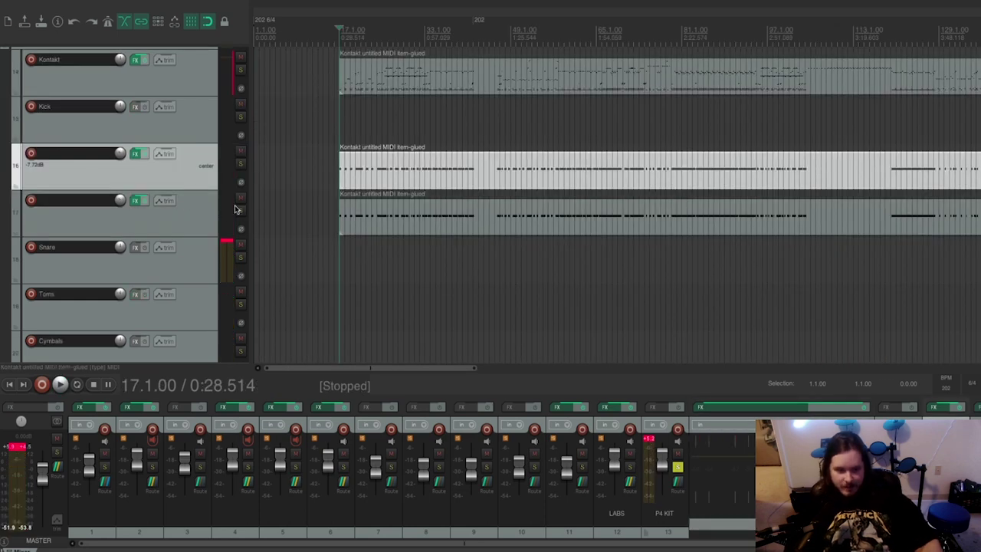
Step: Play the soloed Kick track from bar 17 with and without the track 16 kick sample, clearing both solos at the end
{"action": "left_click", "coordinate": [240, 210]}
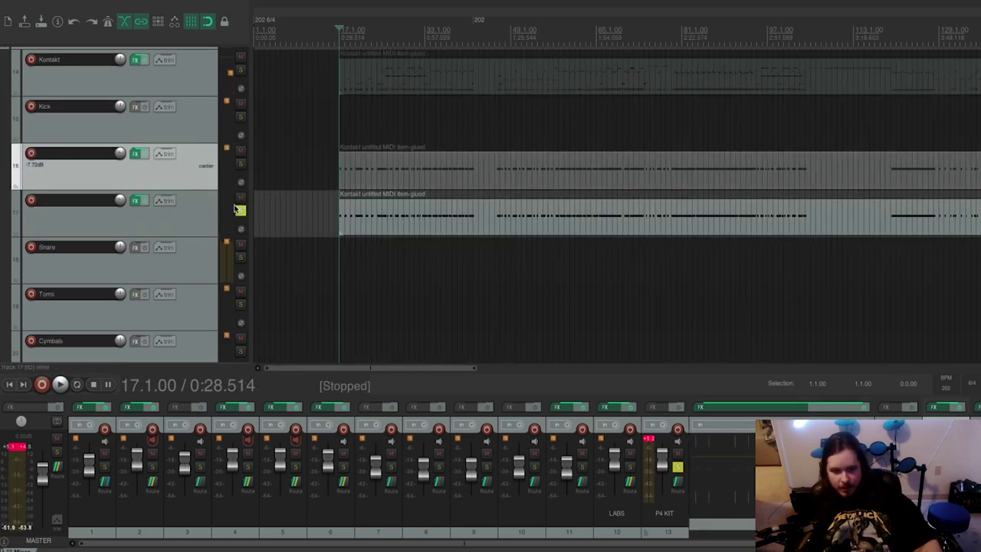
{"action": "left_click", "coordinate": [243, 212]}
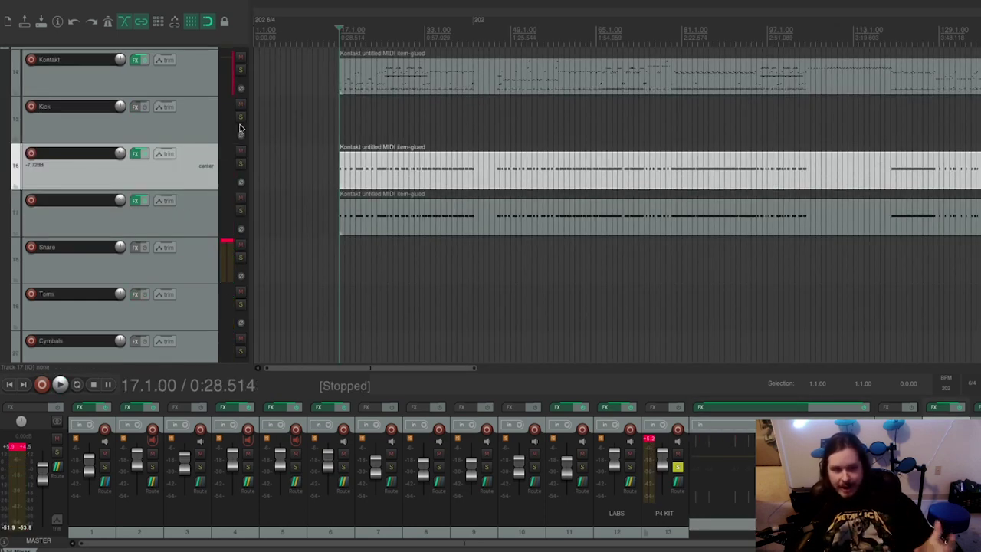
{"action": "left_click", "coordinate": [242, 166]}
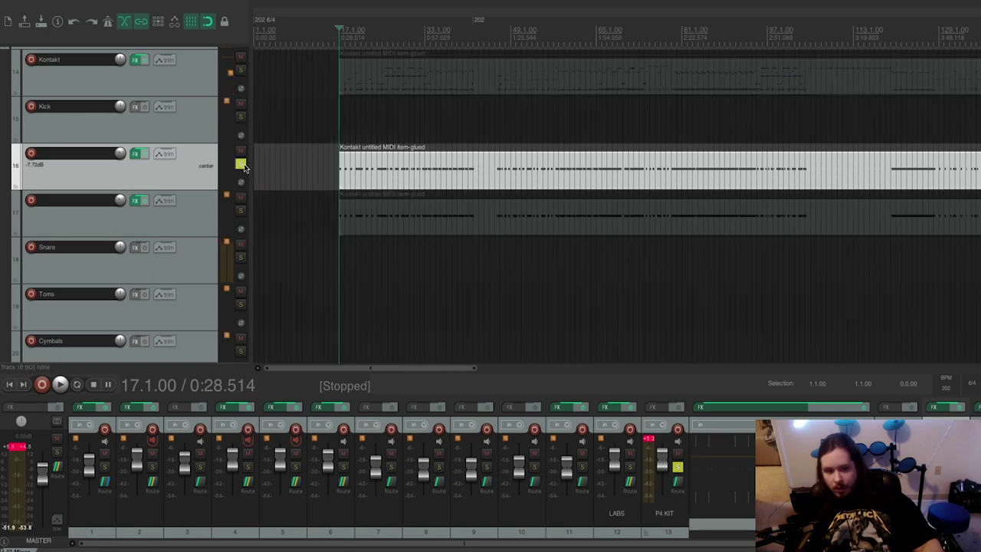
{"action": "left_click", "coordinate": [240, 119]}
{"action": "key", "text": "space"}
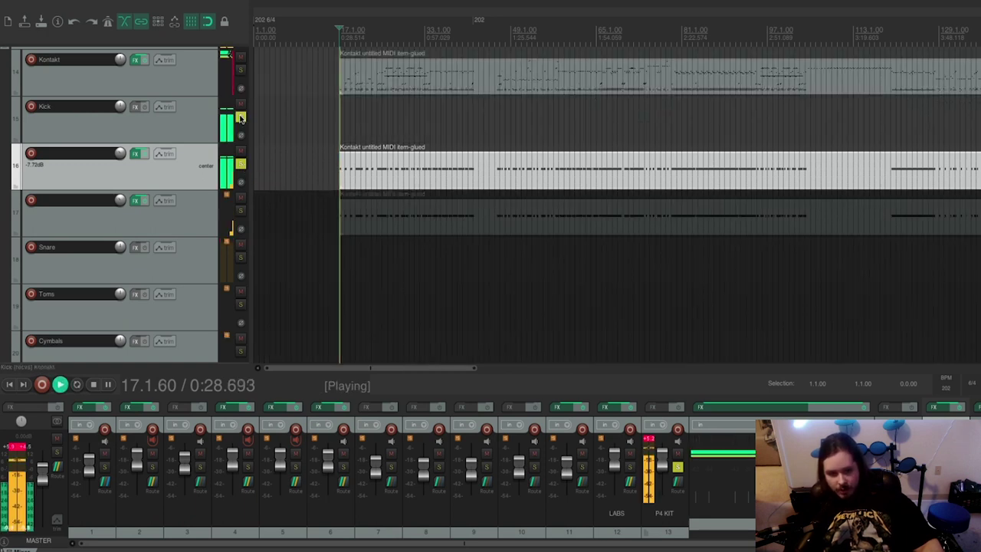
{"action": "left_click", "coordinate": [241, 165]}
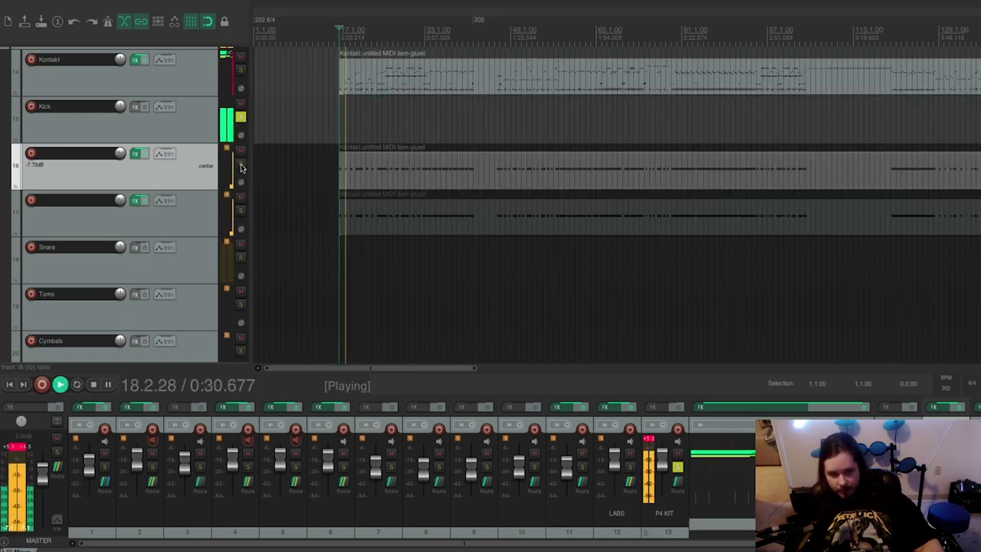
{"action": "left_click", "coordinate": [241, 166]}
{"action": "key", "text": "space"}
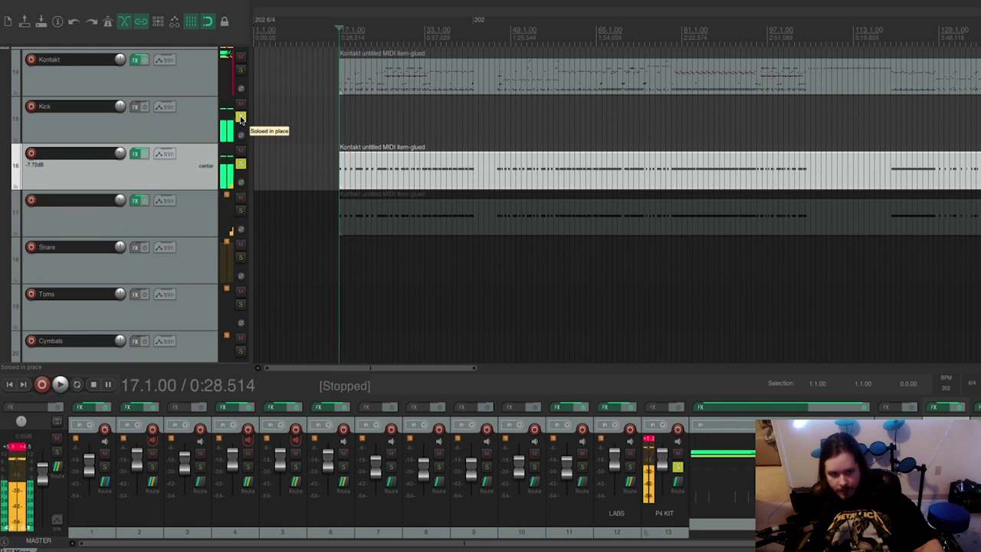
{"action": "left_click", "coordinate": [240, 119]}
{"action": "left_click", "coordinate": [241, 165]}
Step: Name track 16 "Backroad Kick"
{"action": "double_click", "coordinate": [72, 153]}
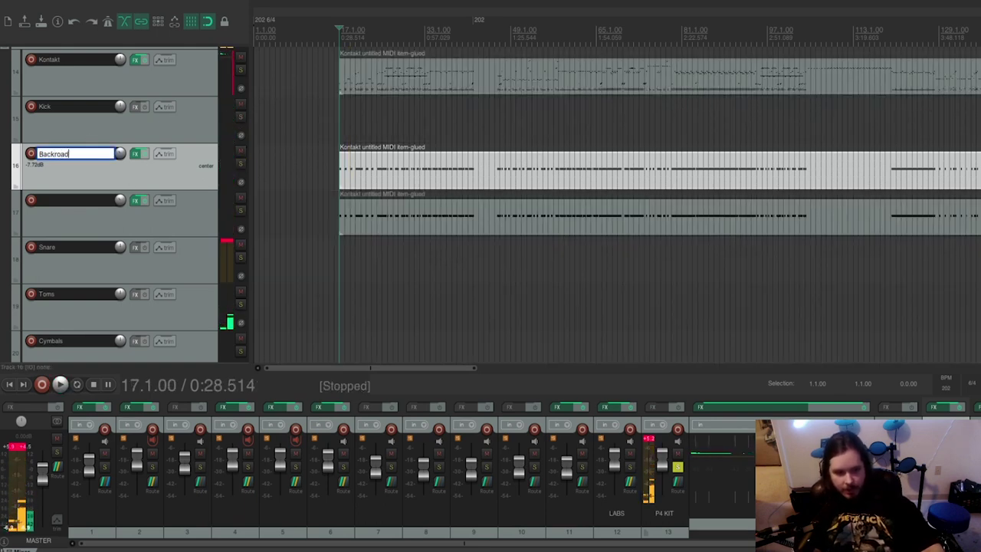
{"action": "type", "text": "Backroad Kick"}
{"action": "key", "text": "Return"}
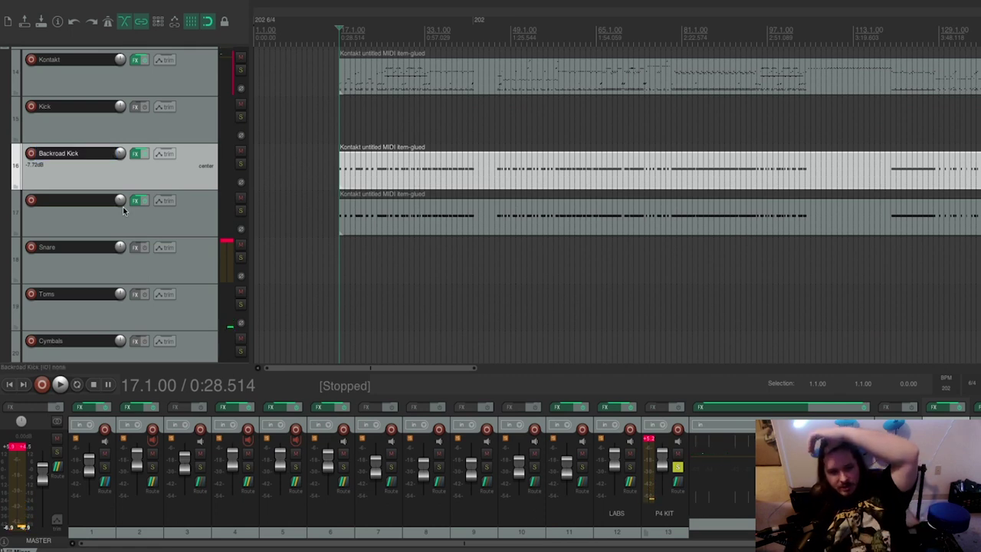
Step: Open the sample file browser from track 17's ReaSamplOmatic5000 and go to the folder holding the sample library
{"action": "left_click", "coordinate": [170, 216]}
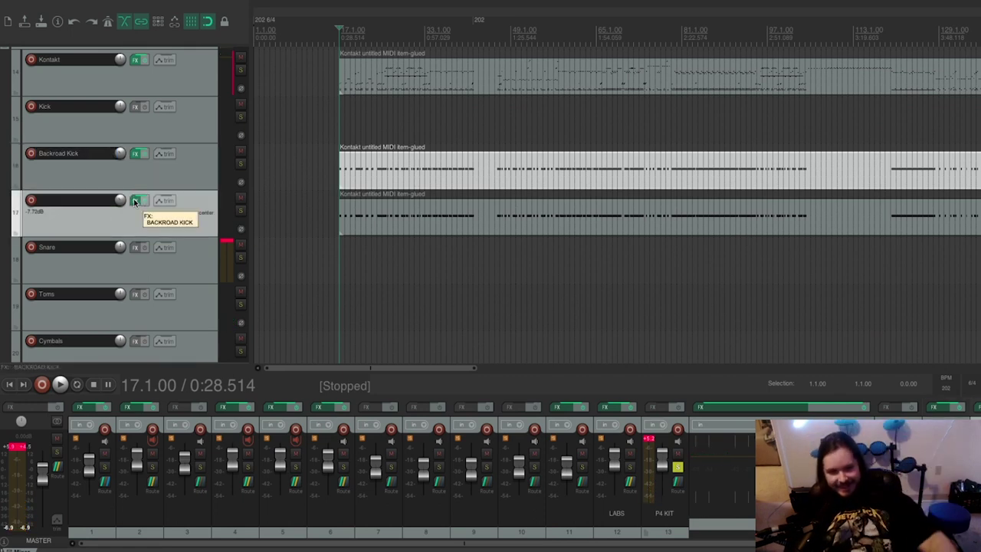
{"action": "left_click", "coordinate": [137, 202]}
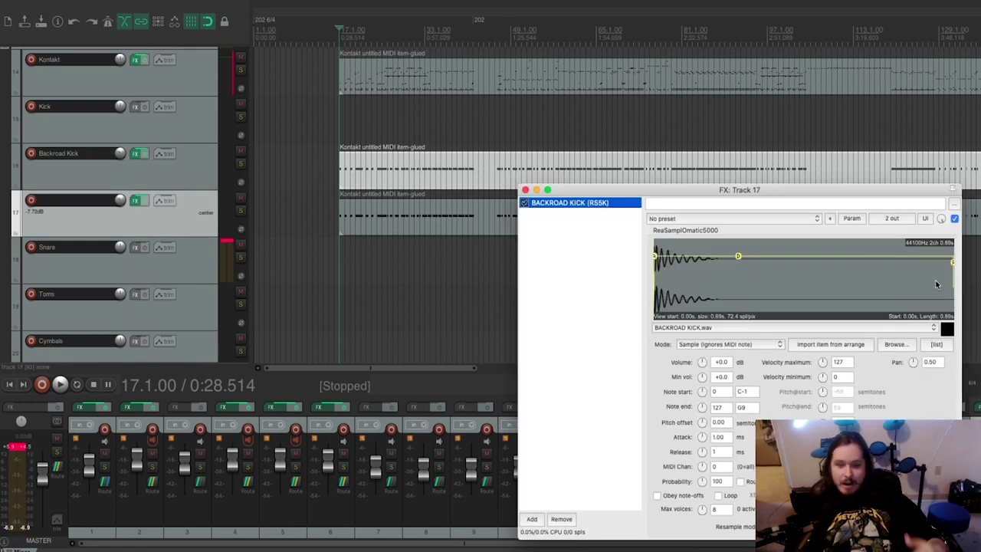
{"action": "left_click", "coordinate": [894, 345]}
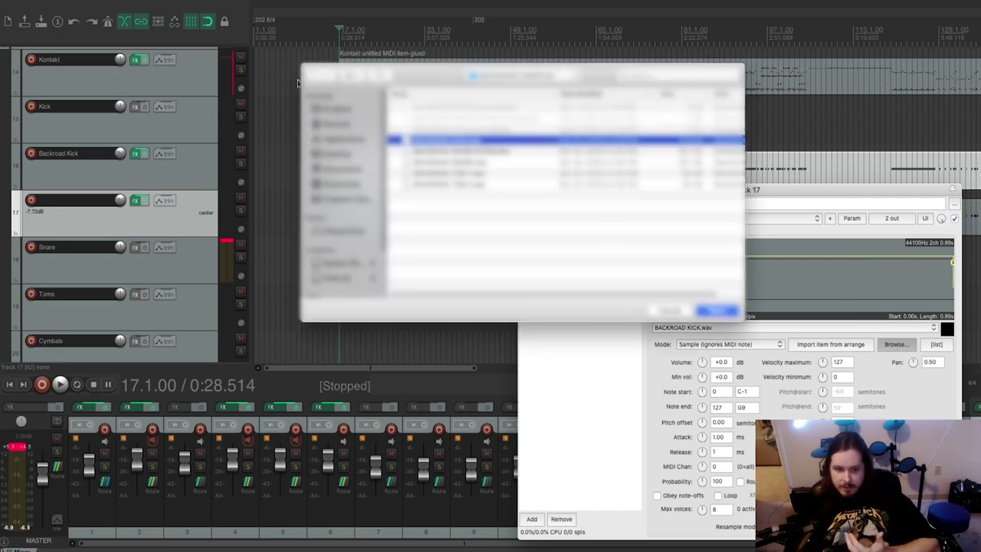
{"action": "left_click", "coordinate": [337, 277]}
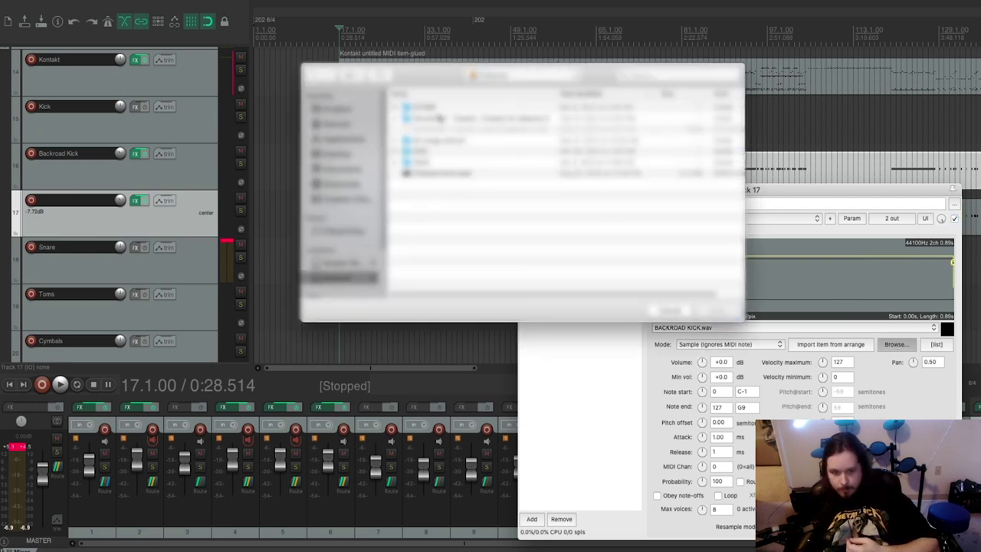
{"action": "double_click", "coordinate": [438, 111]}
Step: Search the file browser by name for another sample for track 17, clearing the search at the end
{"action": "left_click", "coordinate": [681, 75]}
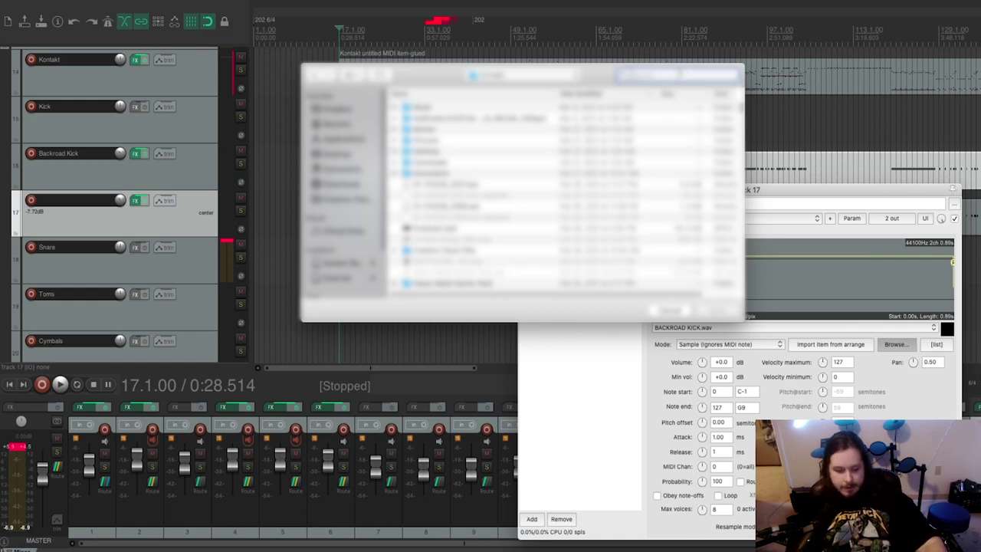
{"action": "type", "text": "backroad"}
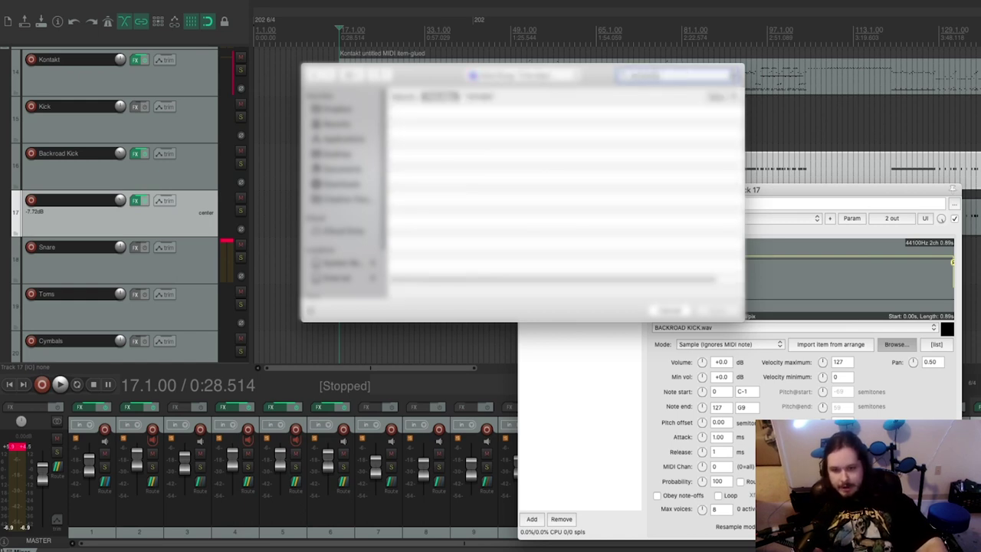
{"action": "type", "text": " s"}
{"action": "key", "text": "Return"}
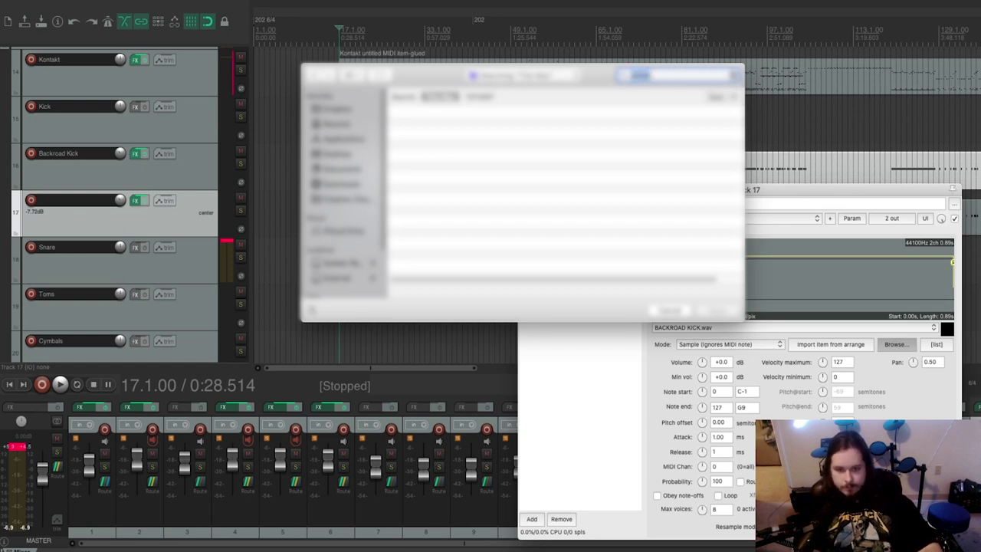
{"action": "left_click", "coordinate": [732, 76]}
Step: Look through the sample folder listing and load KICK END.wav into track 17's ReaSamplOmatic5000
{"action": "scroll", "coordinate": [675, 103], "scroll_direction": "down", "scroll_amount": 15}
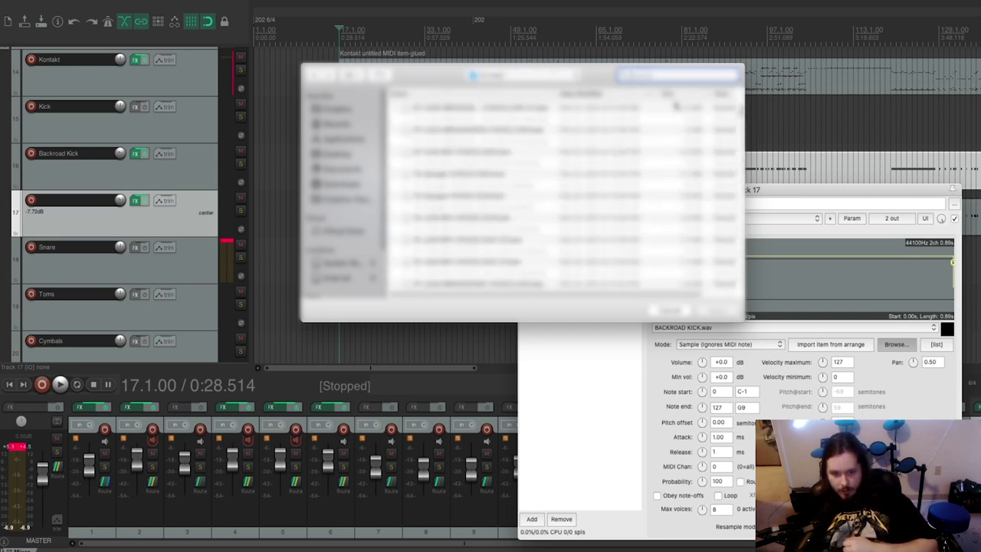
{"action": "scroll", "coordinate": [675, 113], "scroll_direction": "down", "scroll_amount": 10}
{"action": "scroll", "coordinate": [616, 179], "scroll_direction": "down", "scroll_amount": 8}
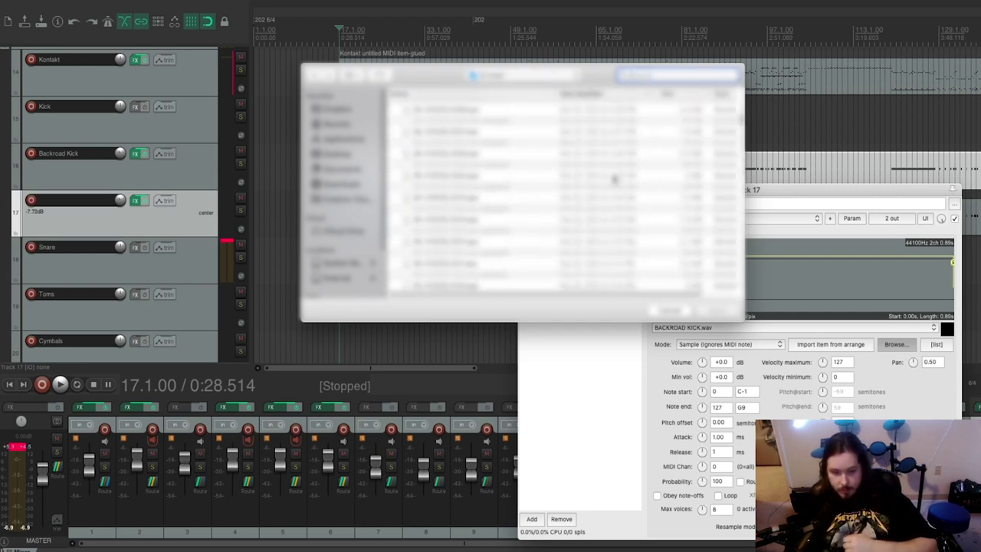
{"action": "scroll", "coordinate": [615, 179], "scroll_direction": "up", "scroll_amount": 15}
{"action": "scroll", "coordinate": [615, 179], "scroll_direction": "down", "scroll_amount": 12}
{"action": "scroll", "coordinate": [613, 179], "scroll_direction": "up", "scroll_amount": 8}
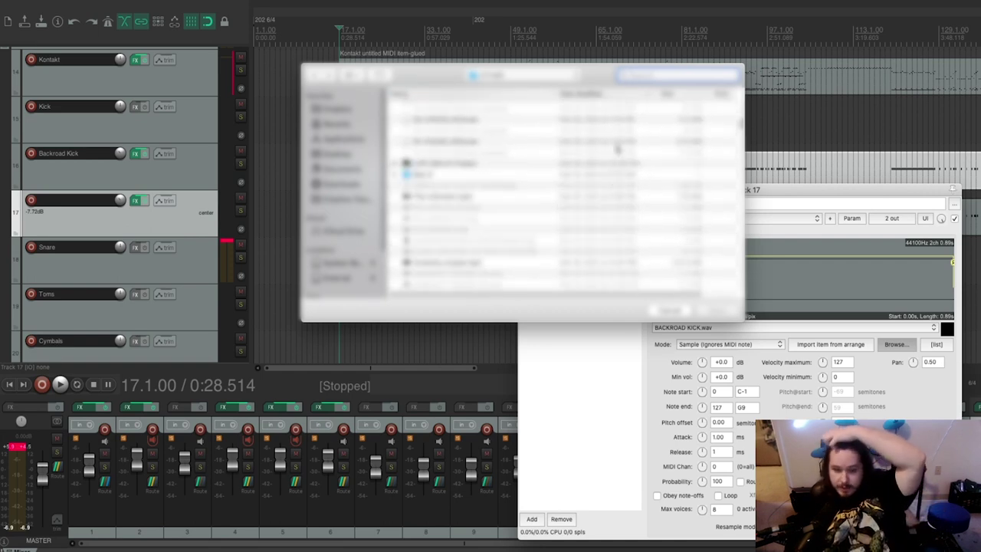
{"action": "scroll", "coordinate": [603, 201], "scroll_direction": "up", "scroll_amount": 5}
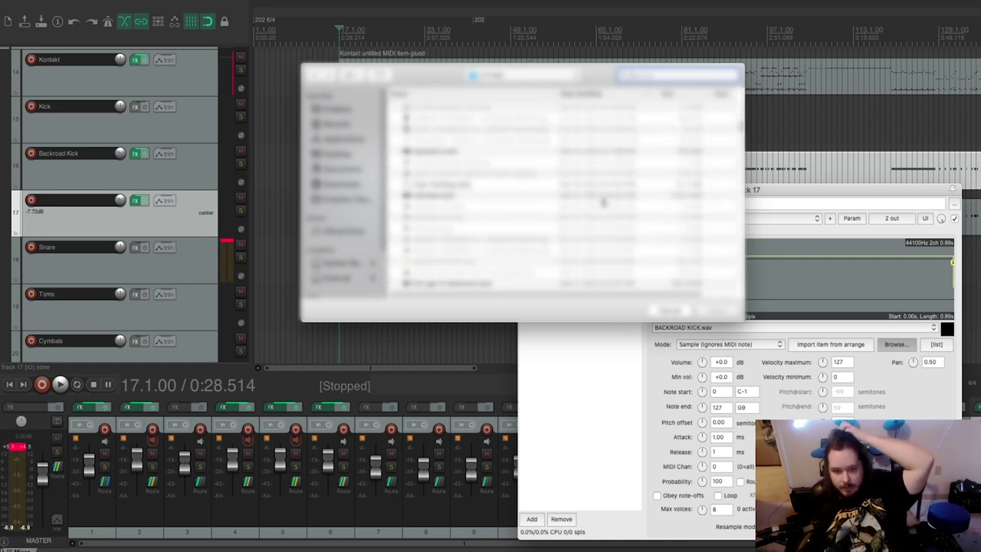
{"action": "scroll", "coordinate": [603, 195], "scroll_direction": "down", "scroll_amount": 5}
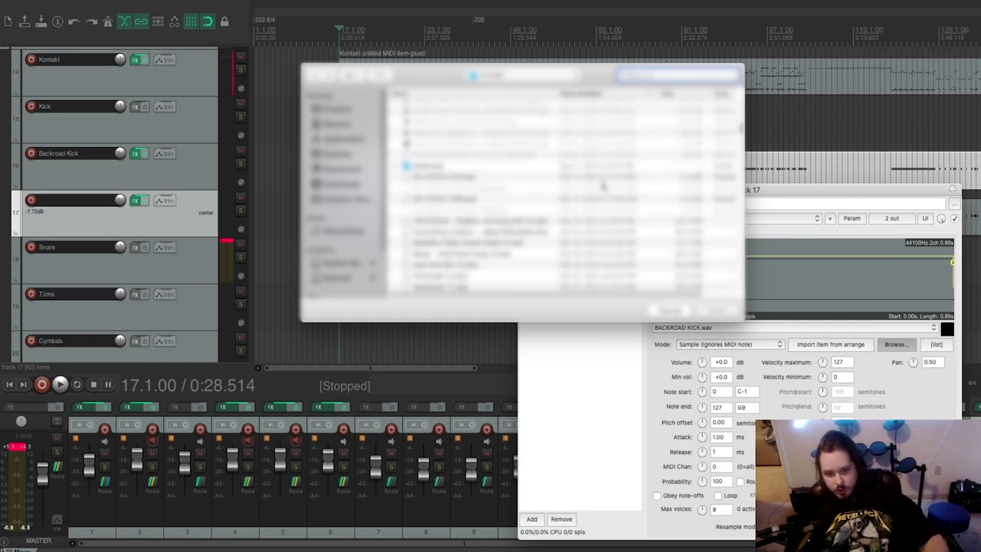
{"action": "scroll", "coordinate": [601, 176], "scroll_direction": "down", "scroll_amount": 5}
{"action": "scroll", "coordinate": [427, 218], "scroll_direction": "down", "scroll_amount": 10}
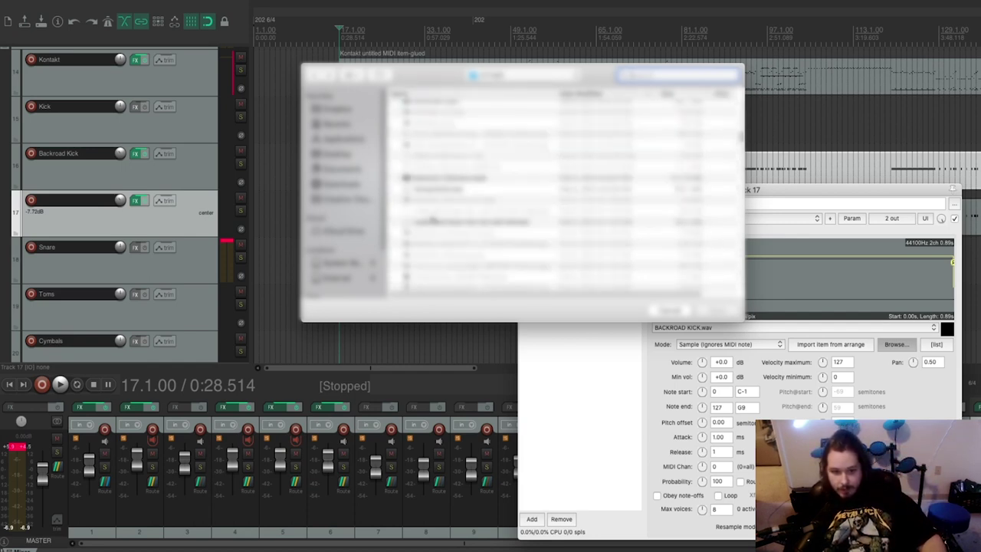
{"action": "scroll", "coordinate": [465, 235], "scroll_direction": "down", "scroll_amount": 3}
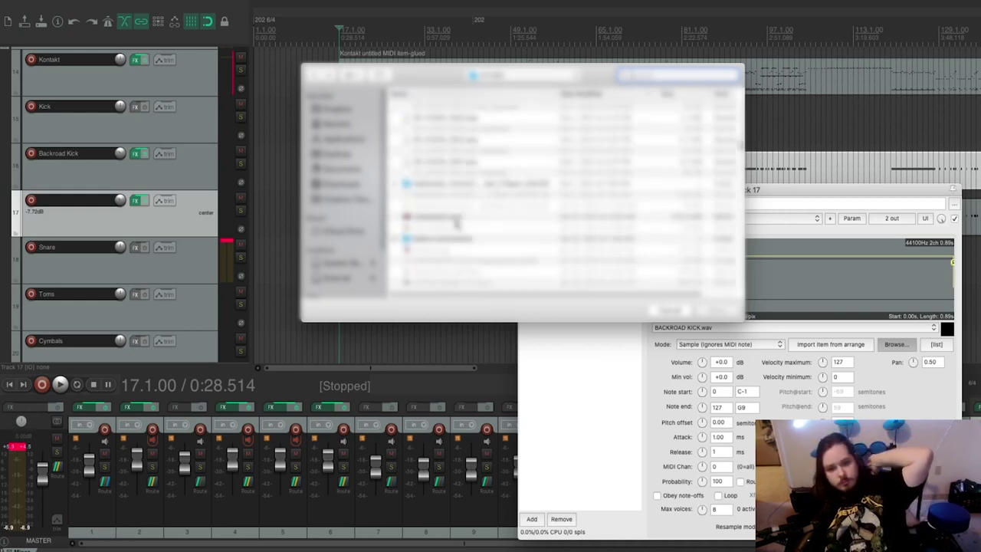
{"action": "scroll", "coordinate": [456, 221], "scroll_direction": "down", "scroll_amount": 5}
{"action": "scroll", "coordinate": [452, 225], "scroll_direction": "down", "scroll_amount": 5}
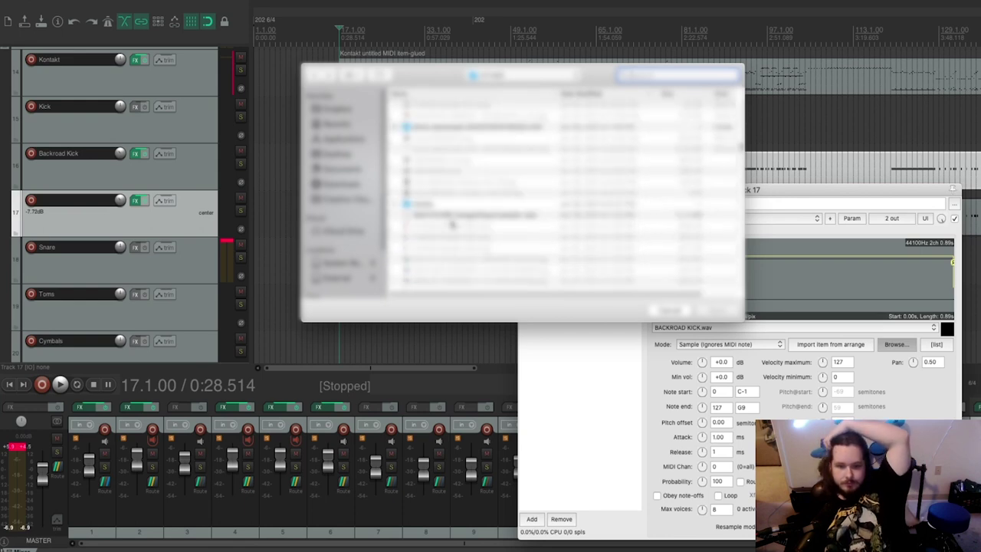
{"action": "scroll", "coordinate": [452, 224], "scroll_direction": "down", "scroll_amount": 10}
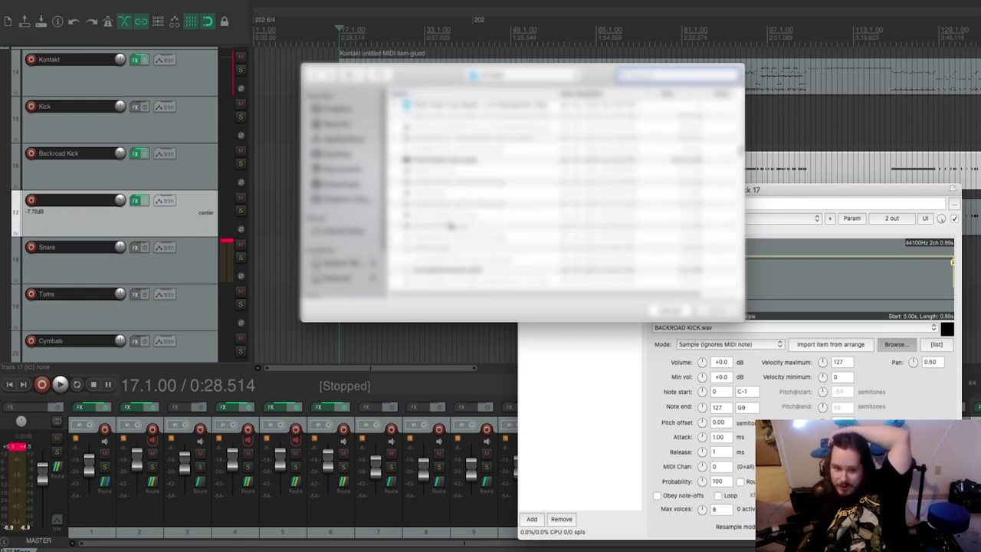
{"action": "scroll", "coordinate": [449, 222], "scroll_direction": "down", "scroll_amount": 3}
{"action": "scroll", "coordinate": [452, 224], "scroll_direction": "down", "scroll_amount": 5}
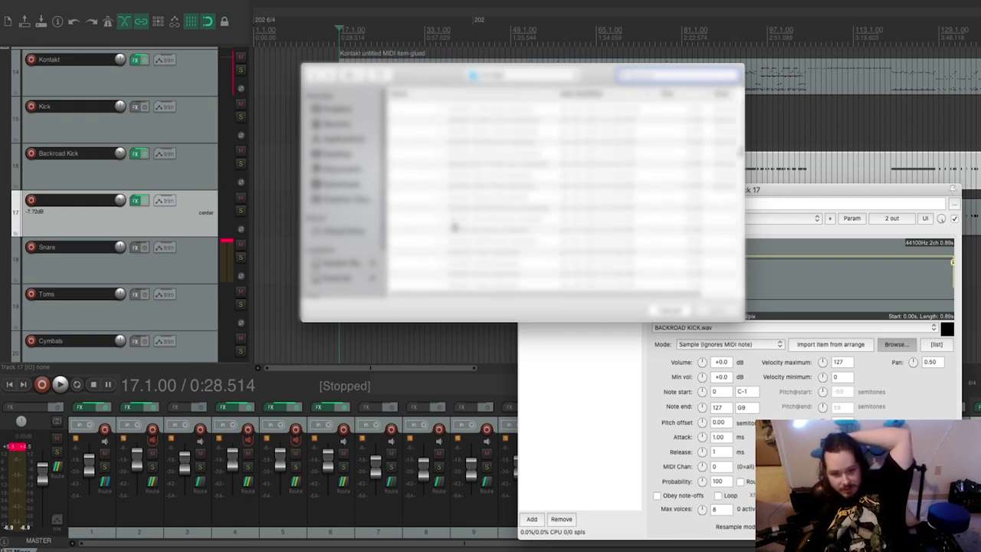
{"action": "scroll", "coordinate": [457, 228], "scroll_direction": "down", "scroll_amount": 4}
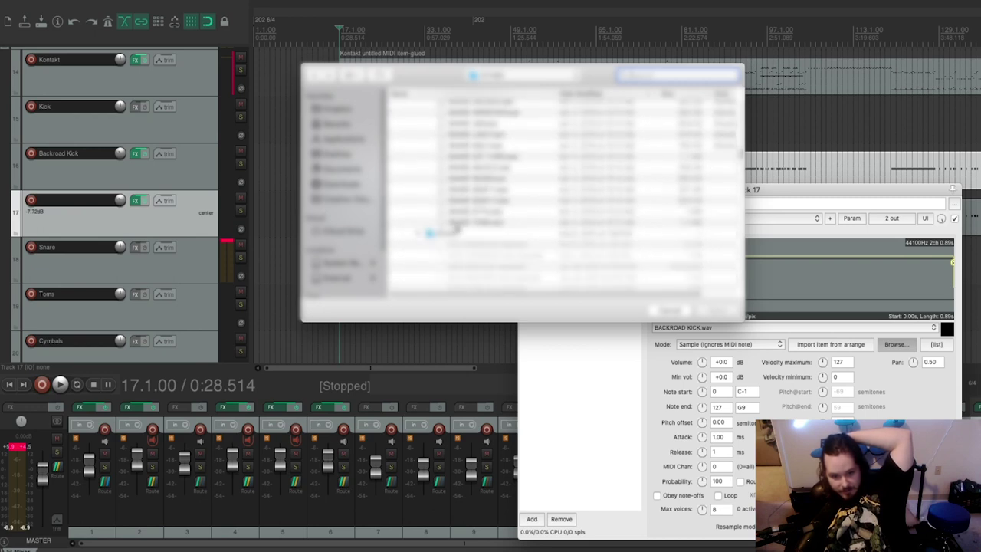
{"action": "scroll", "coordinate": [456, 228], "scroll_direction": "down", "scroll_amount": 1}
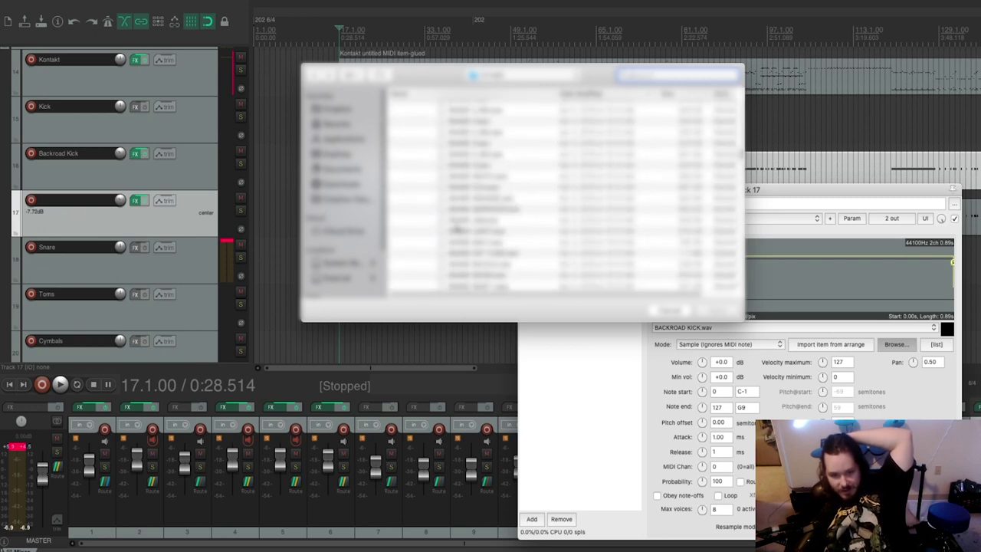
{"action": "scroll", "coordinate": [457, 229], "scroll_direction": "down", "scroll_amount": 6}
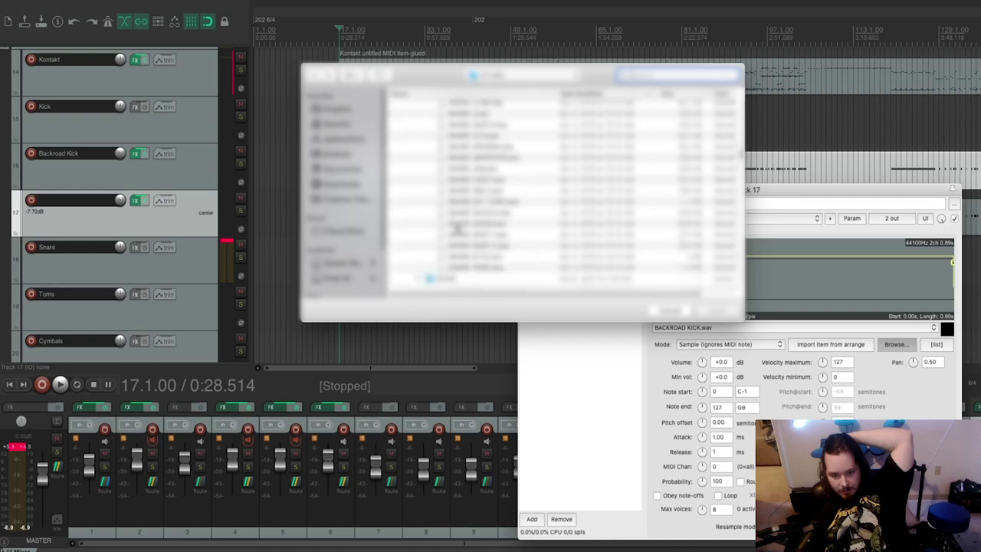
{"action": "scroll", "coordinate": [457, 228], "scroll_direction": "down", "scroll_amount": 3}
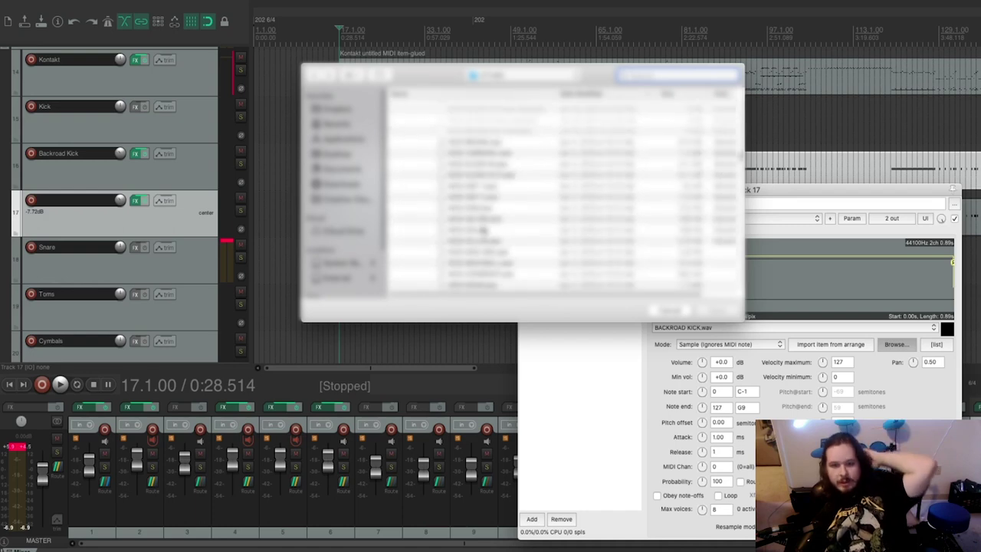
{"action": "scroll", "coordinate": [486, 201], "scroll_direction": "down", "scroll_amount": 2}
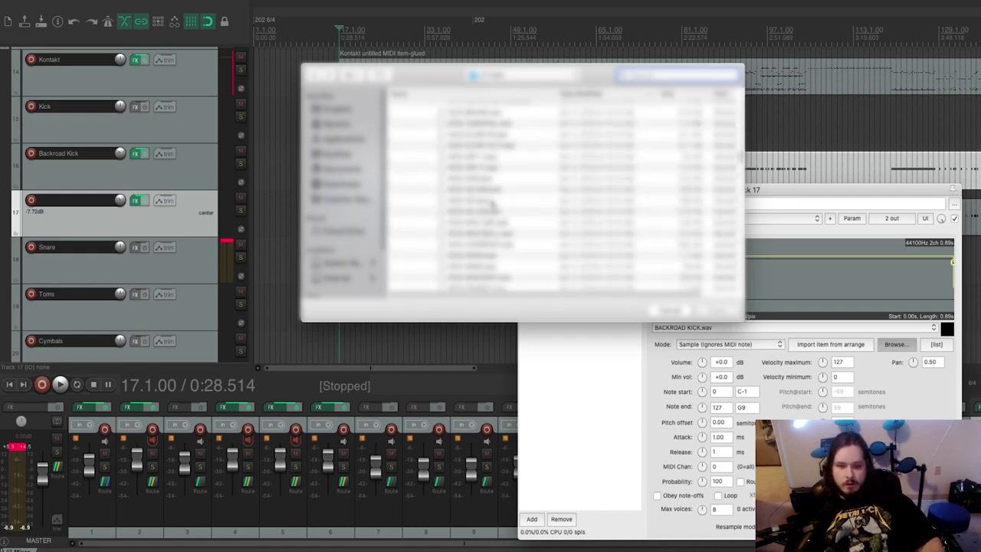
{"action": "double_click", "coordinate": [490, 182]}
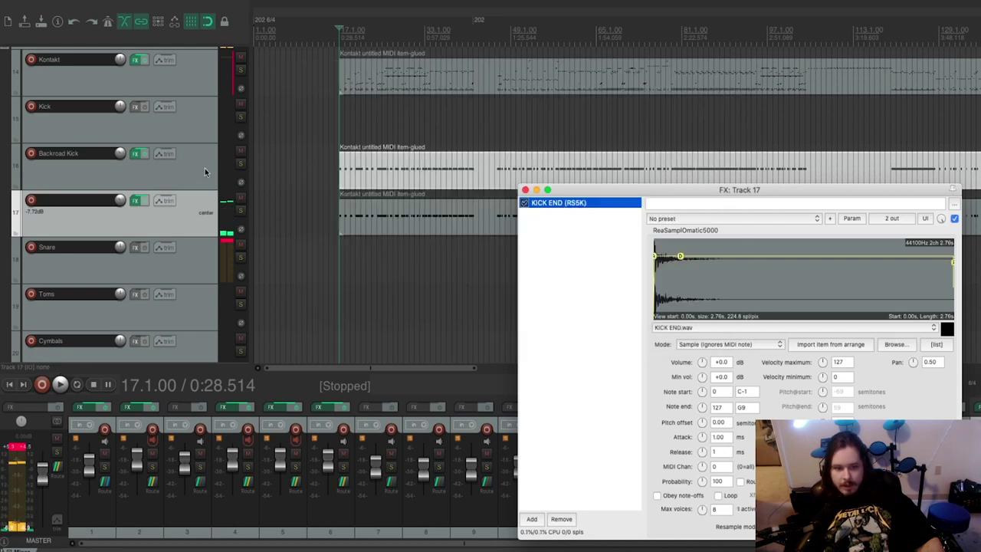
Step: Solo track 17, Backroad Kick and Kick, and play them together from bar 17, closing track 17's effects window
{"action": "left_click", "coordinate": [241, 209]}
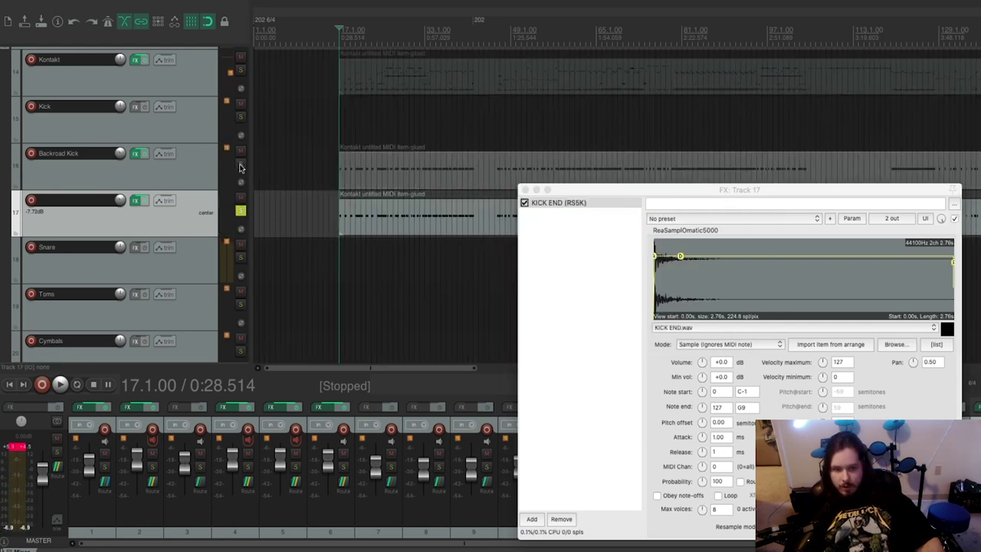
{"action": "left_click", "coordinate": [240, 164]}
{"action": "left_click", "coordinate": [240, 118]}
{"action": "key", "text": "space"}
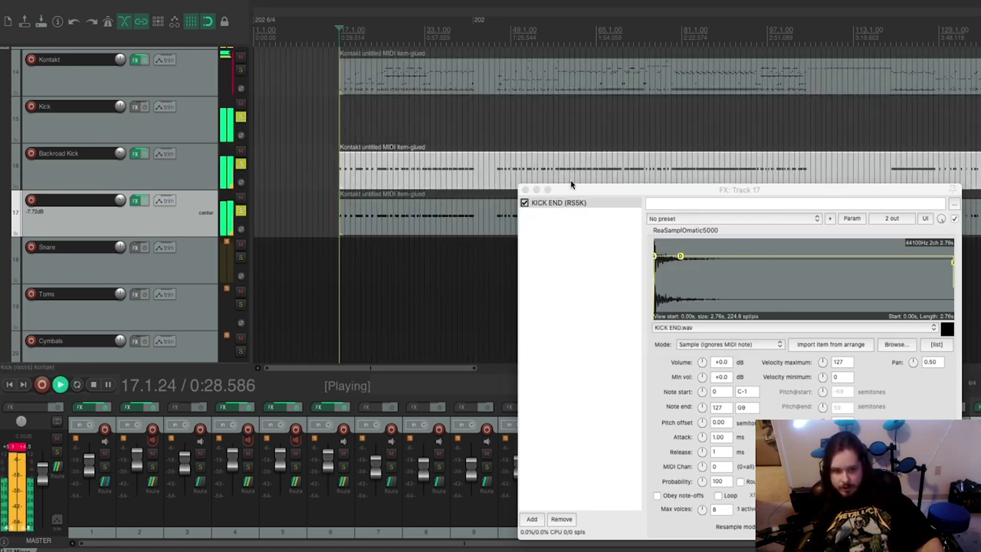
{"action": "left_click", "coordinate": [526, 190]}
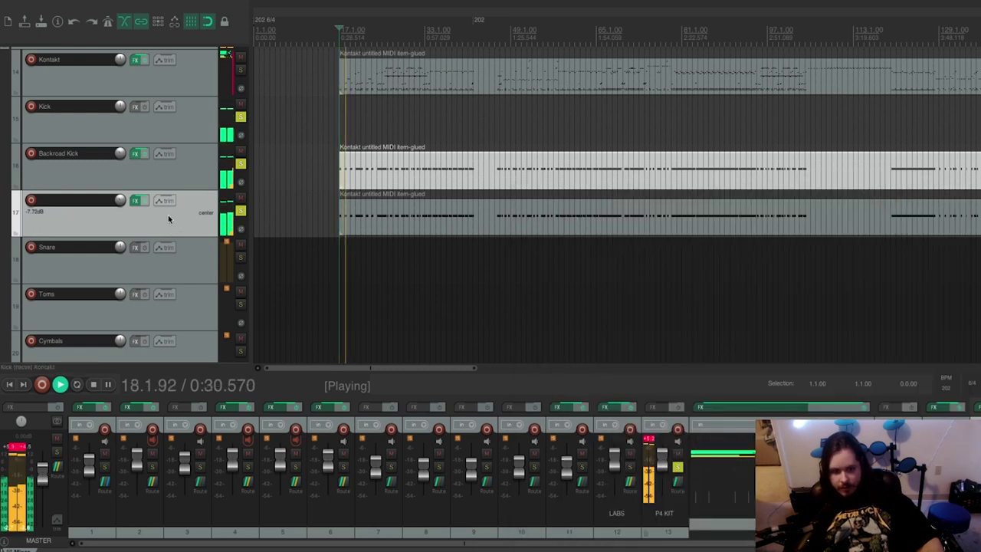
Step: Adjust track 17's volume to about -11 dB against the other soloed kick tracks during playback
{"action": "mouse_move", "coordinate": [122, 203]}
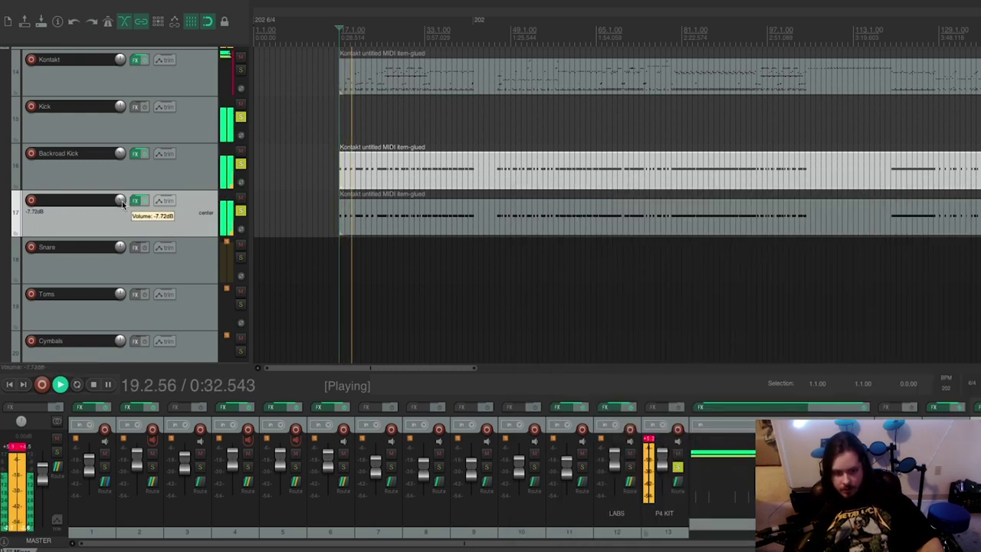
{"action": "left_click_drag", "start_coordinate": [122, 202], "coordinate": [122, 268]}
{"action": "left_click_drag", "start_coordinate": [123, 306], "coordinate": [123, 230]}
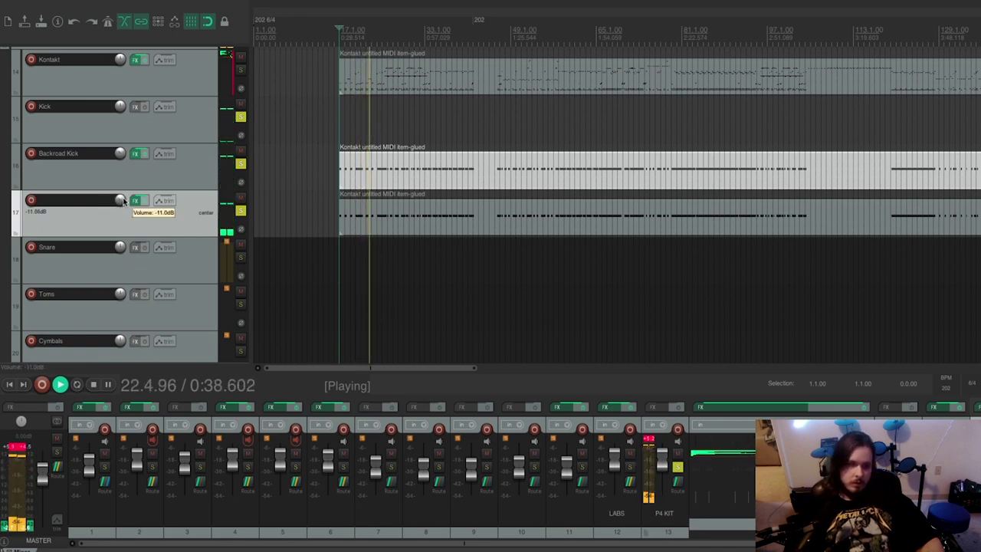
Step: Clear the solos on the three kick tracks and play the full kit from bar 17, continuing from bar 26
{"action": "left_click", "coordinate": [240, 117]}
{"action": "left_click", "coordinate": [241, 166]}
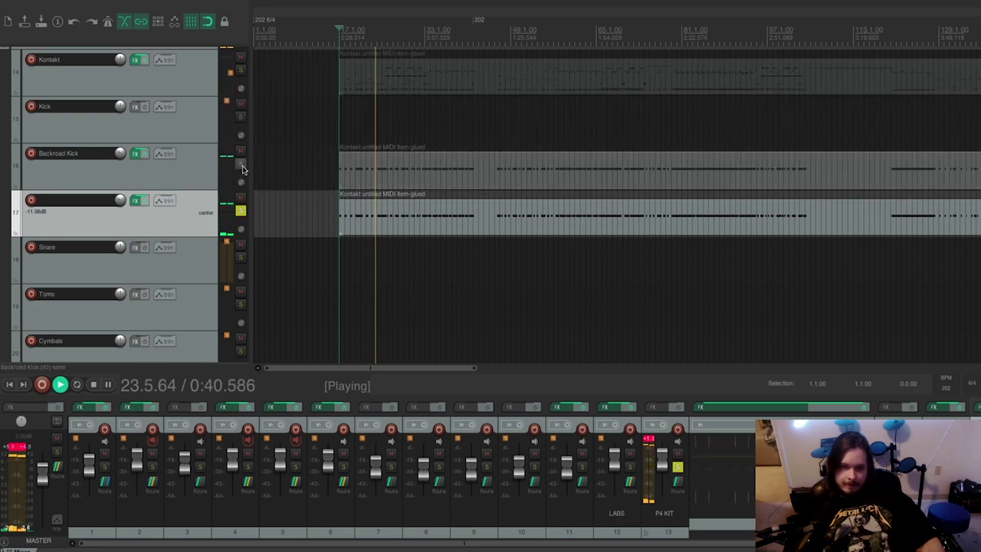
{"action": "left_click", "coordinate": [240, 211]}
{"action": "key", "text": "space"}
{"action": "key", "text": "space"}
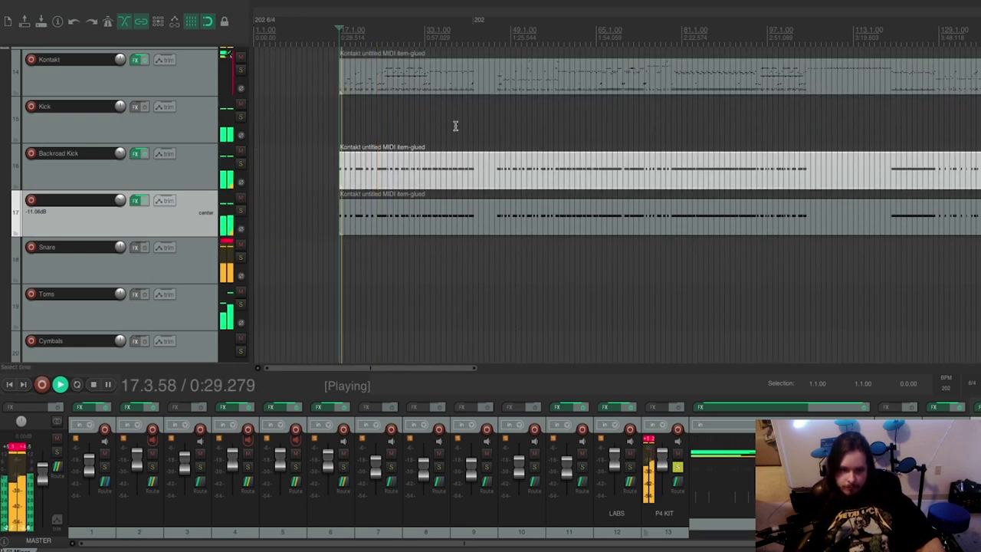
{"action": "scroll", "coordinate": [597, 103], "scroll_direction": "up", "scroll_amount": 2}
{"action": "left_click", "coordinate": [498, 101]}
{"action": "scroll", "coordinate": [497, 100], "scroll_direction": "up", "scroll_amount": 3}
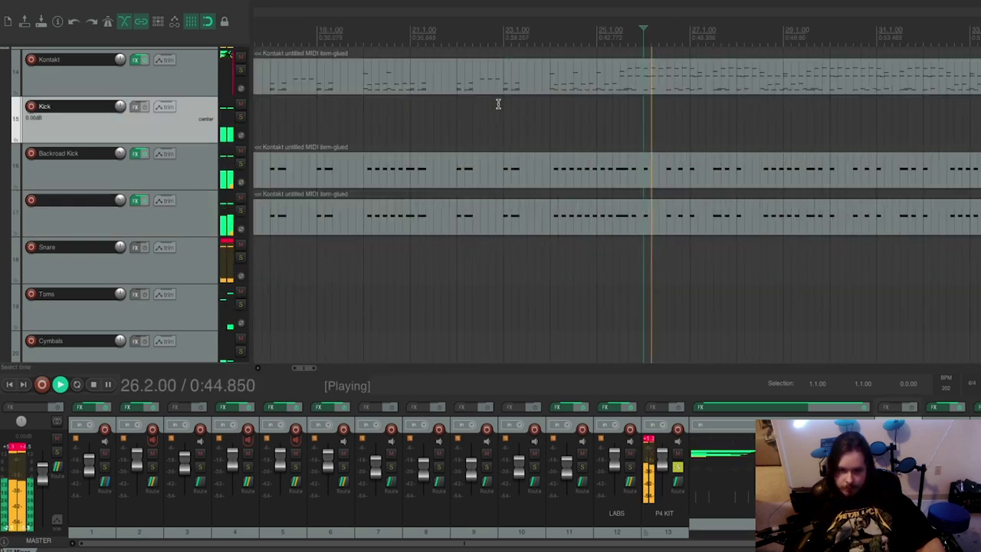
Step: Lower track 17's volume to -13.20 dB while the full kit plays, stopping playback at the end
{"action": "left_click", "coordinate": [135, 221]}
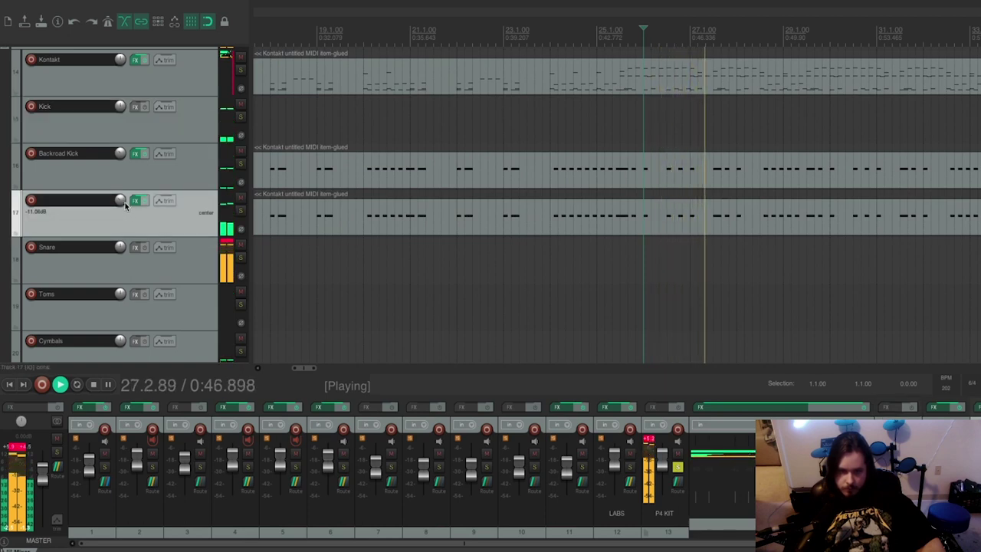
{"action": "left_click_drag", "start_coordinate": [121, 201], "coordinate": [121, 199]}
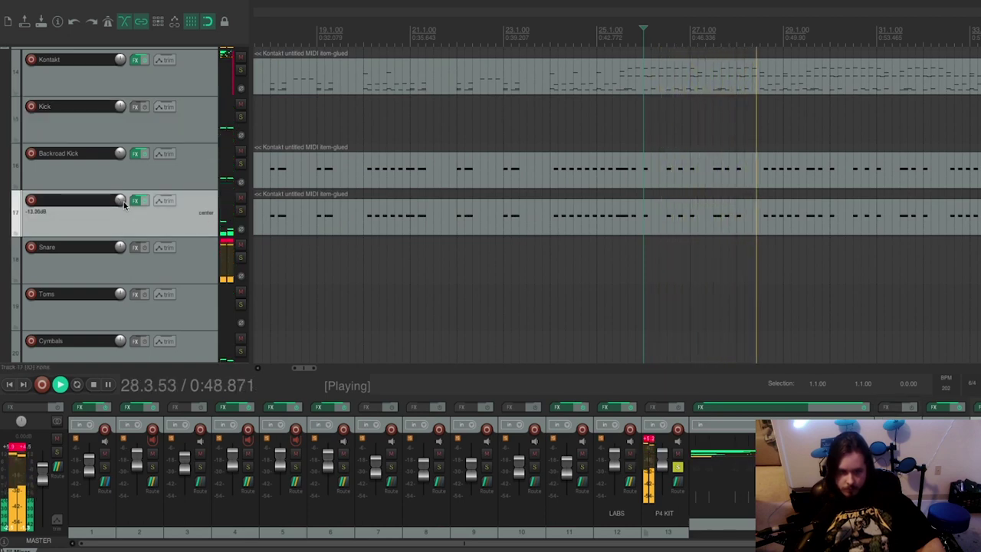
{"action": "key", "text": "space"}
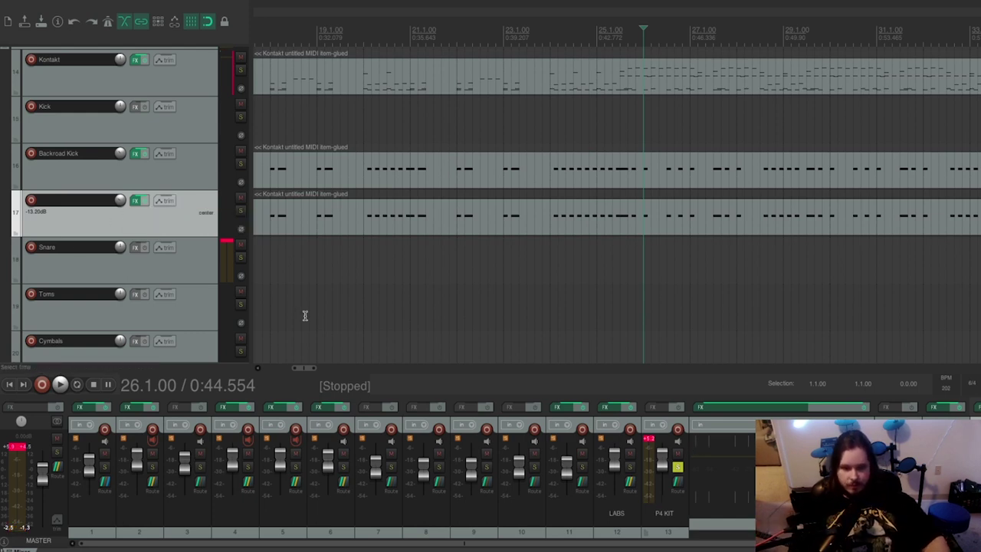
Step: Play the full kit again from bar 26 to check the layered kick balance
{"action": "key", "text": "space"}
{"action": "scroll", "coordinate": [373, 134], "scroll_direction": "down", "scroll_amount": 3}
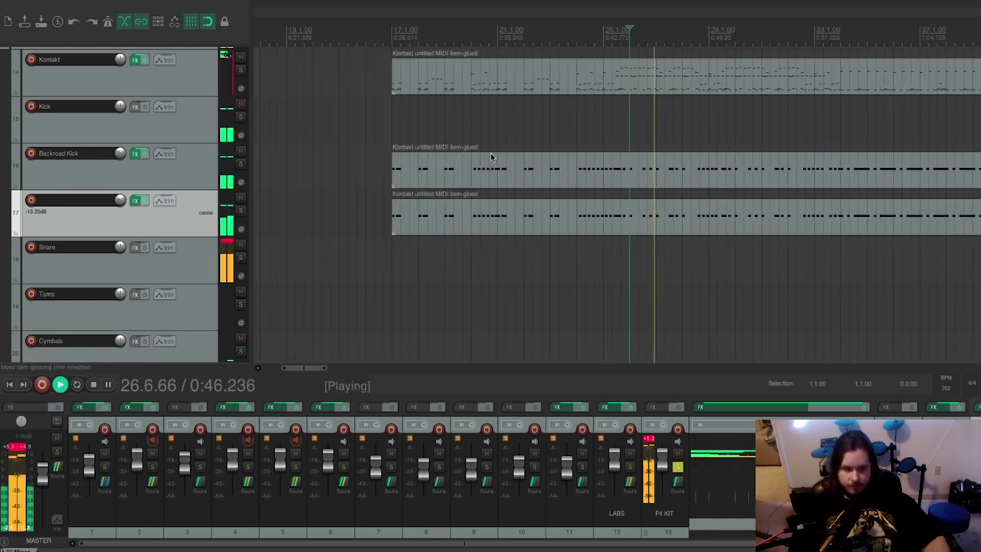
{"action": "key", "text": "space"}
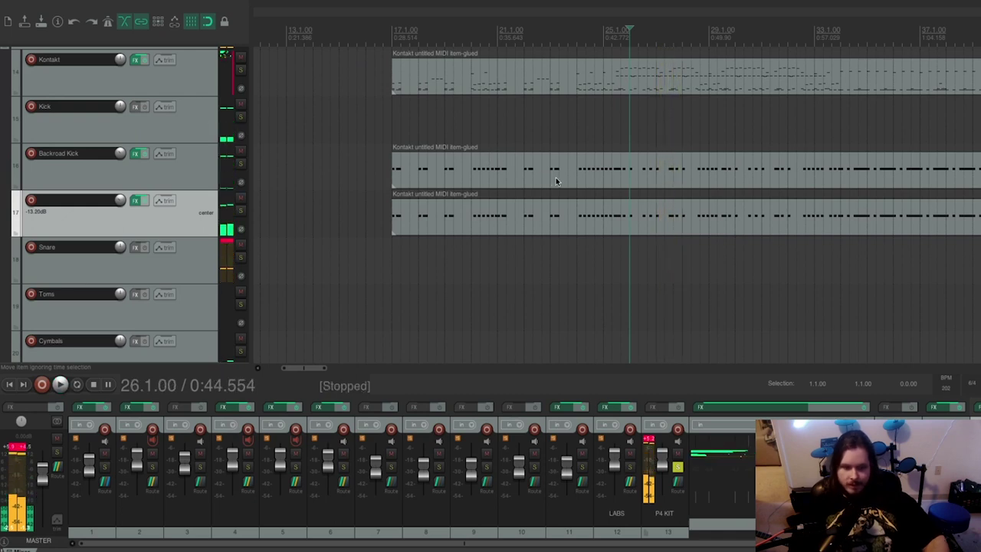
Step: Insert a new track directly below the Snare track
{"action": "scroll", "coordinate": [333, 264], "scroll_direction": "down", "scroll_amount": 2}
{"action": "scroll", "coordinate": [307, 165], "scroll_direction": "up", "scroll_amount": 1}
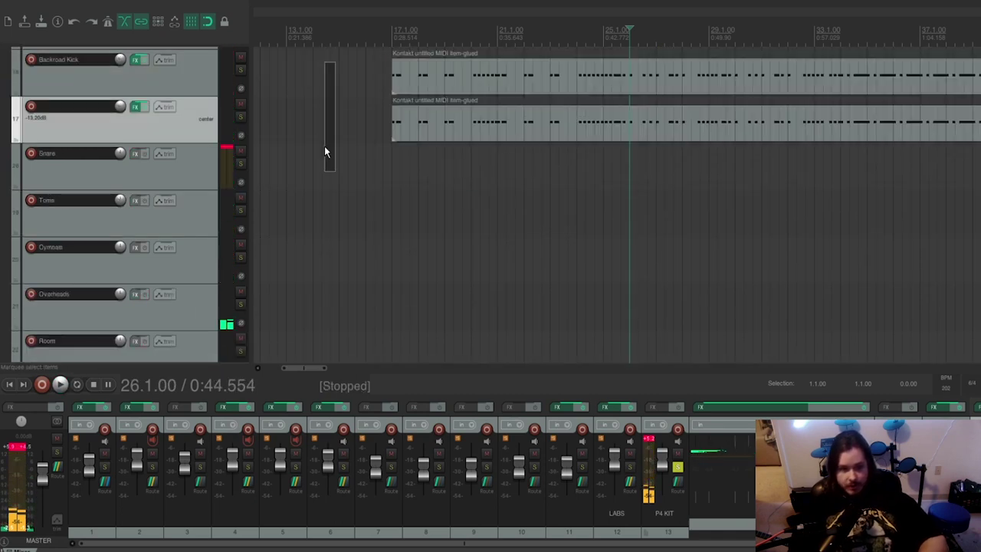
{"action": "left_click", "coordinate": [153, 175]}
{"action": "right_click", "coordinate": [159, 171]}
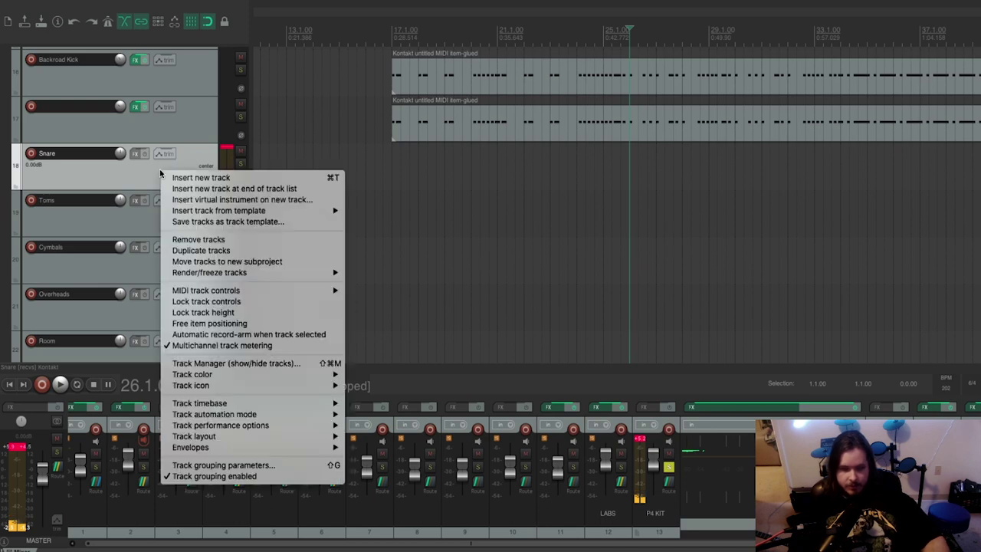
{"action": "left_click", "coordinate": [196, 127]}
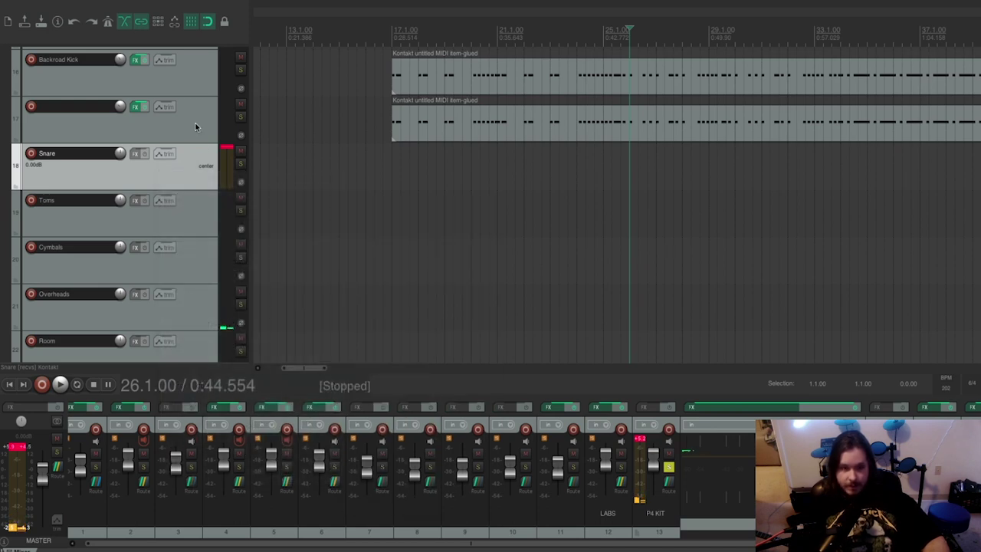
{"action": "right_click", "coordinate": [185, 176]}
{"action": "left_click", "coordinate": [215, 178]}
Step: Name track 17 "Kick End"
{"action": "double_click", "coordinate": [95, 201]}
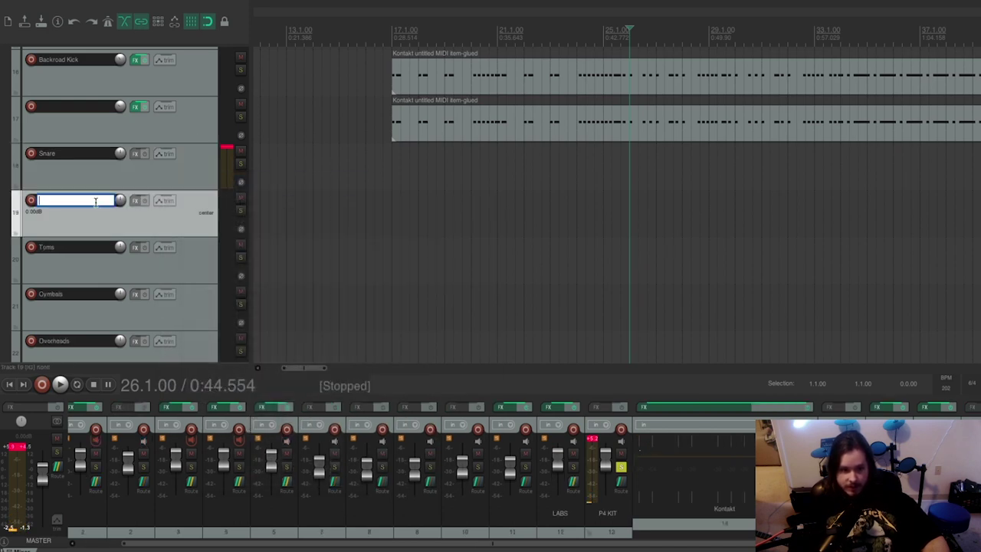
{"action": "double_click", "coordinate": [77, 106]}
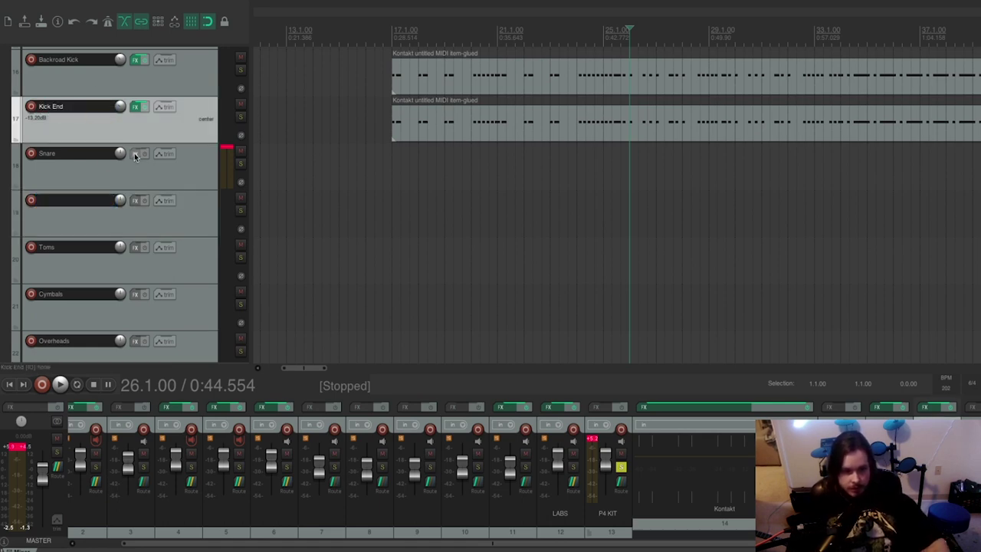
{"action": "left_click", "coordinate": [135, 154]}
{"action": "left_click", "coordinate": [581, 481]}
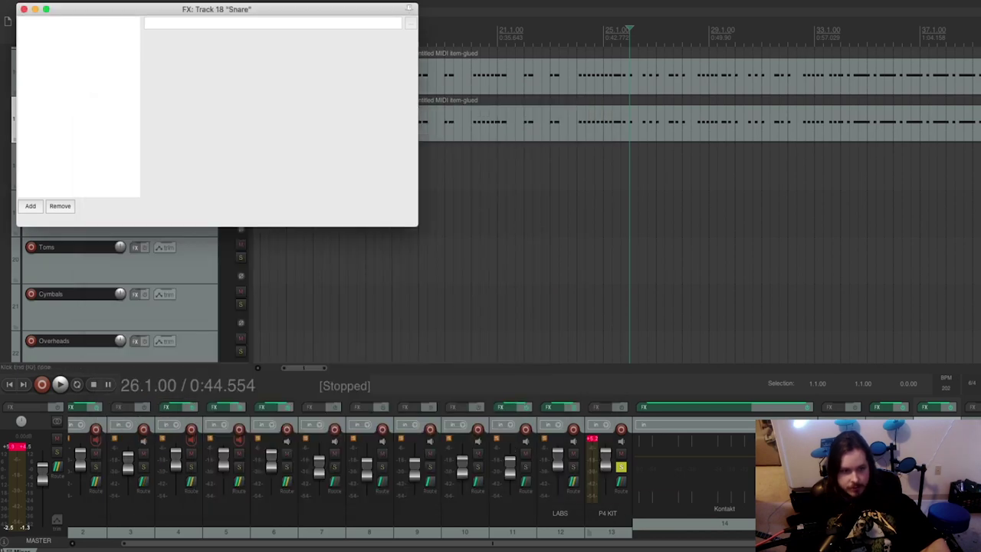
{"action": "left_click", "coordinate": [23, 10]}
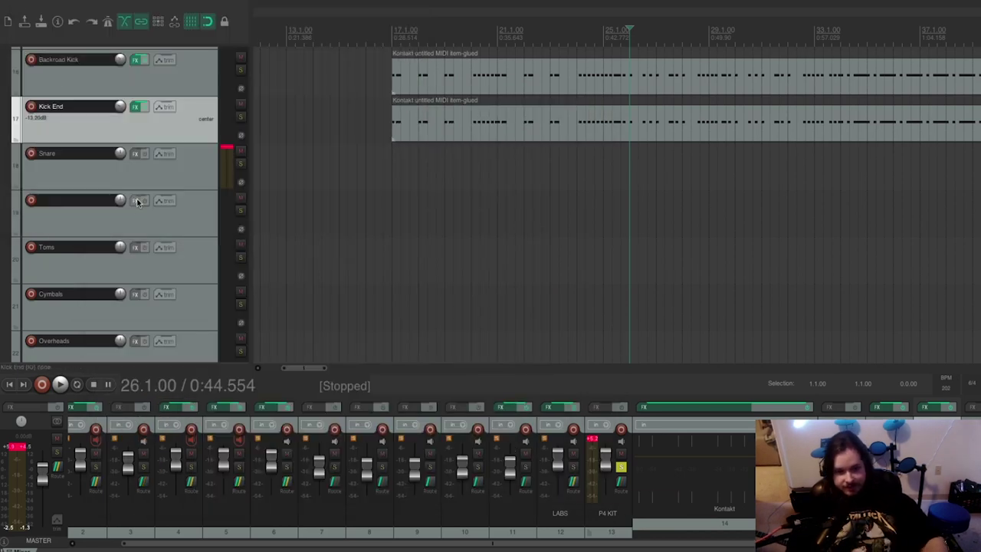
Step: Add a ReaSamplOmatic5000 instrument to track 19, the unnamed track below Snare
{"action": "left_click", "coordinate": [138, 202]}
{"action": "double_click", "coordinate": [230, 158]}
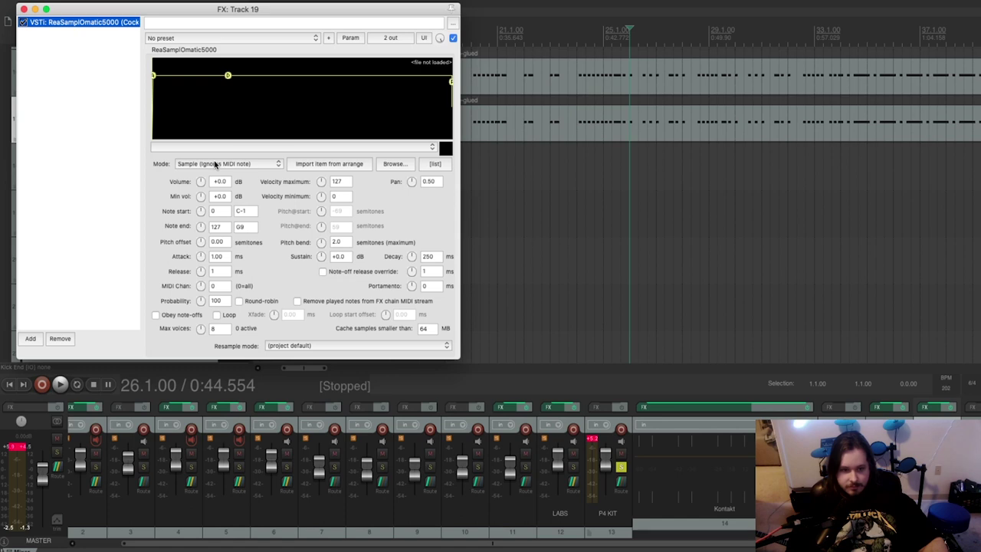
{"action": "left_click", "coordinate": [394, 164]}
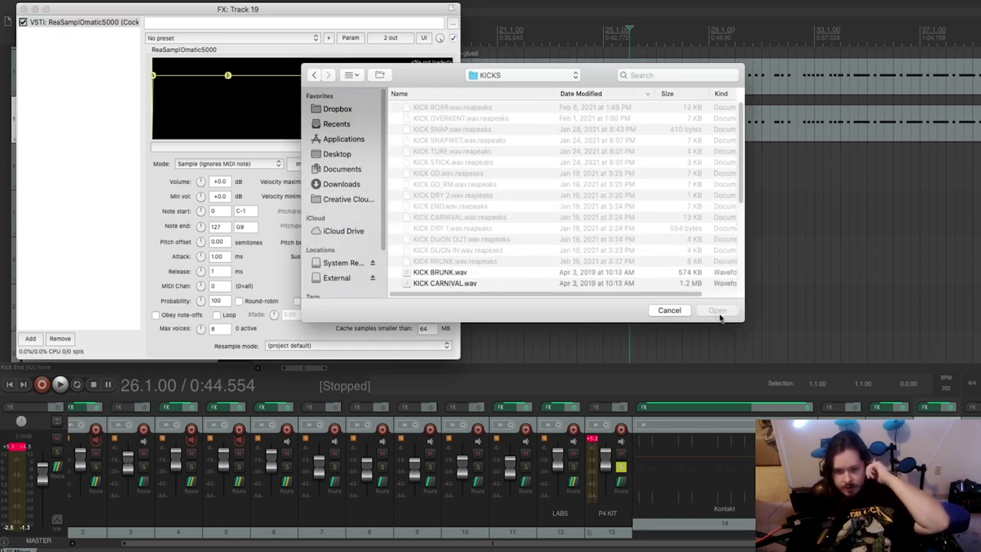
{"action": "left_click", "coordinate": [669, 311]}
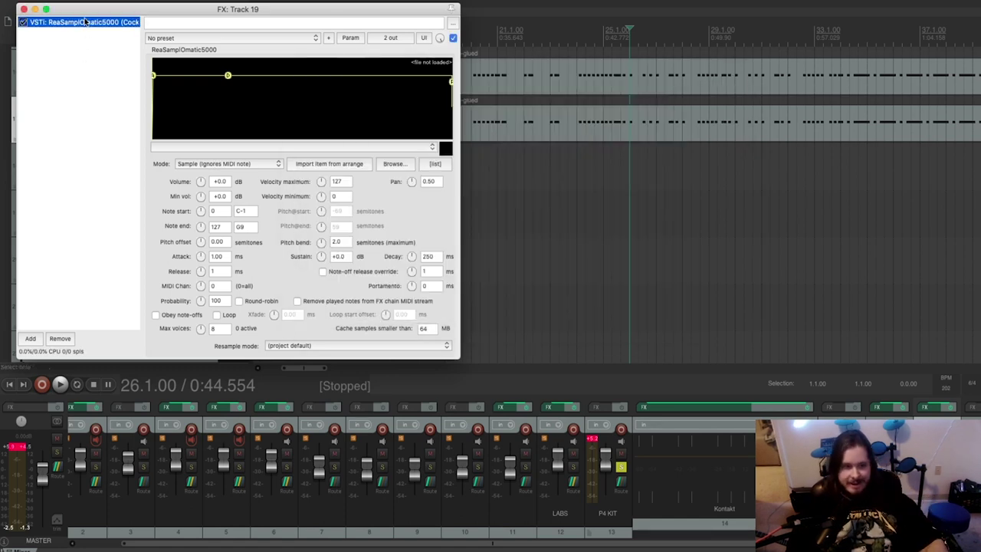
{"action": "left_click_drag", "start_coordinate": [84, 11], "coordinate": [477, 191]}
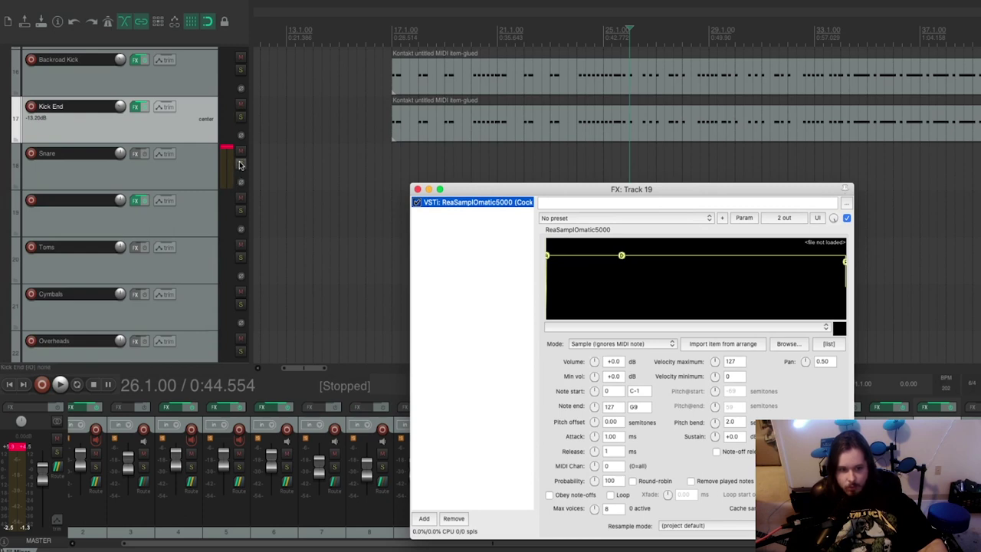
Step: Solo the Snare track and audition it briefly from bar 26
{"action": "left_click", "coordinate": [240, 164]}
{"action": "key", "text": "space"}
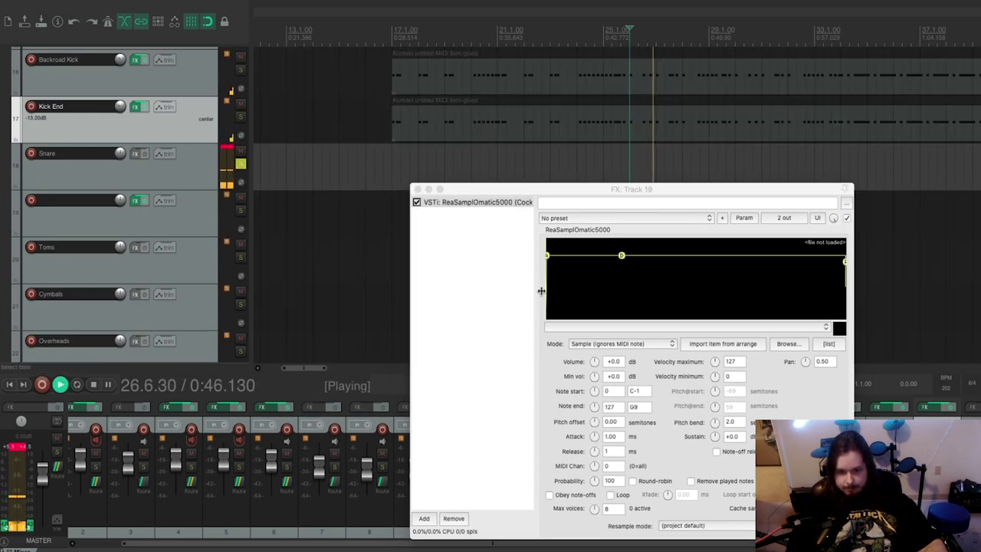
{"action": "key", "text": "space"}
{"action": "left_click_drag", "start_coordinate": [525, 191], "coordinate": [420, 72]}
Step: Load SAVAGE SNARE.wav from the external drive's sample folders into track 19's sampler and close the FX window
{"action": "left_click", "coordinate": [682, 220]}
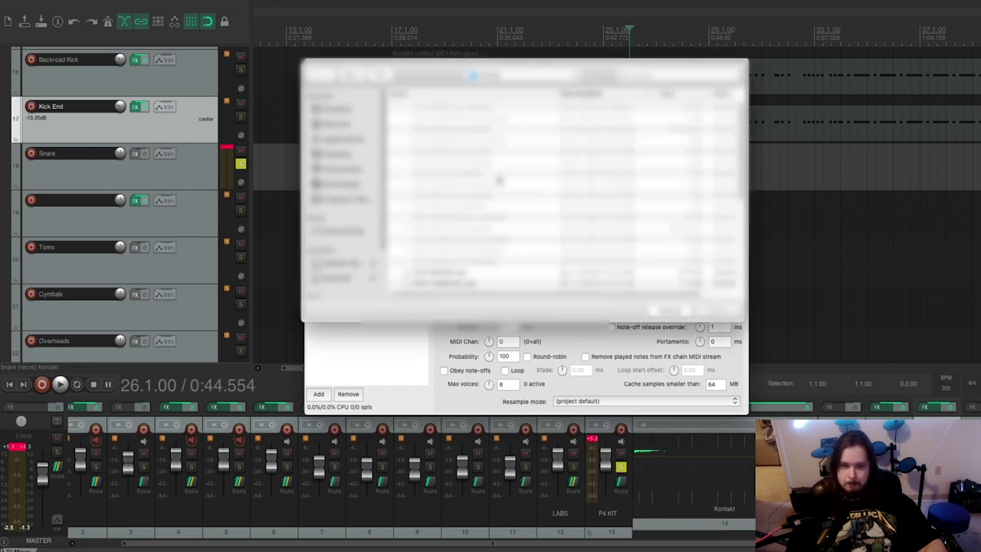
{"action": "left_click", "coordinate": [330, 278]}
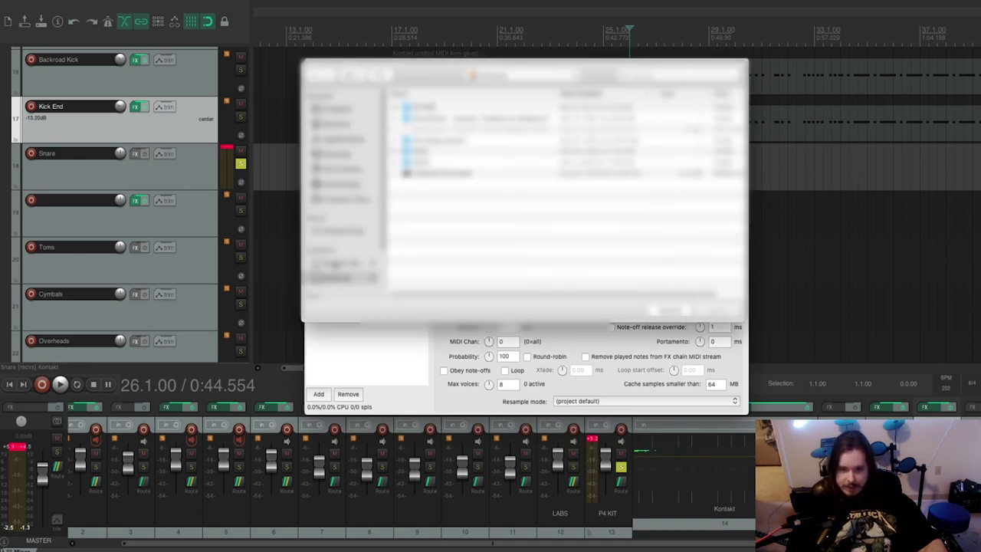
{"action": "double_click", "coordinate": [459, 109]}
{"action": "scroll", "coordinate": [481, 184], "scroll_direction": "down", "scroll_amount": 5}
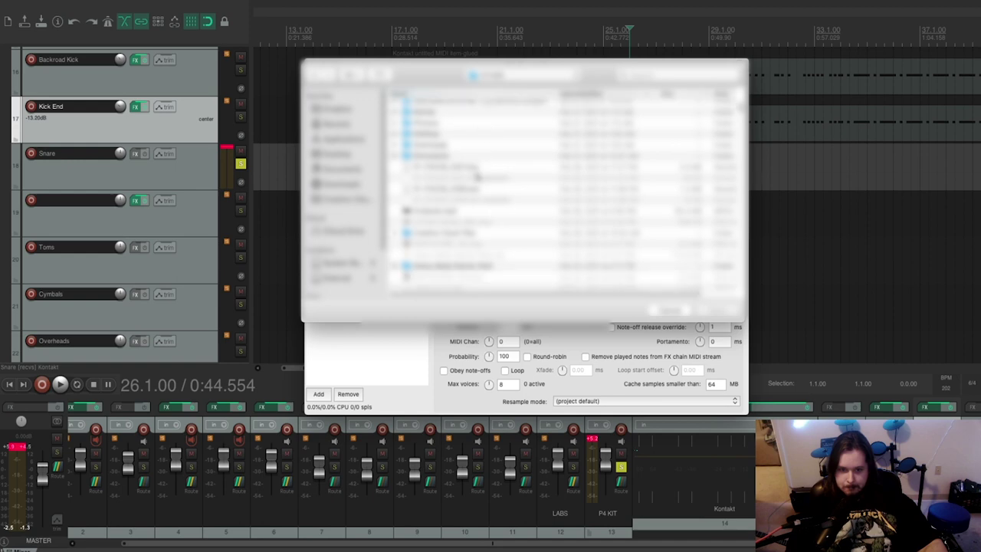
{"action": "scroll", "coordinate": [506, 184], "scroll_direction": "down", "scroll_amount": 10}
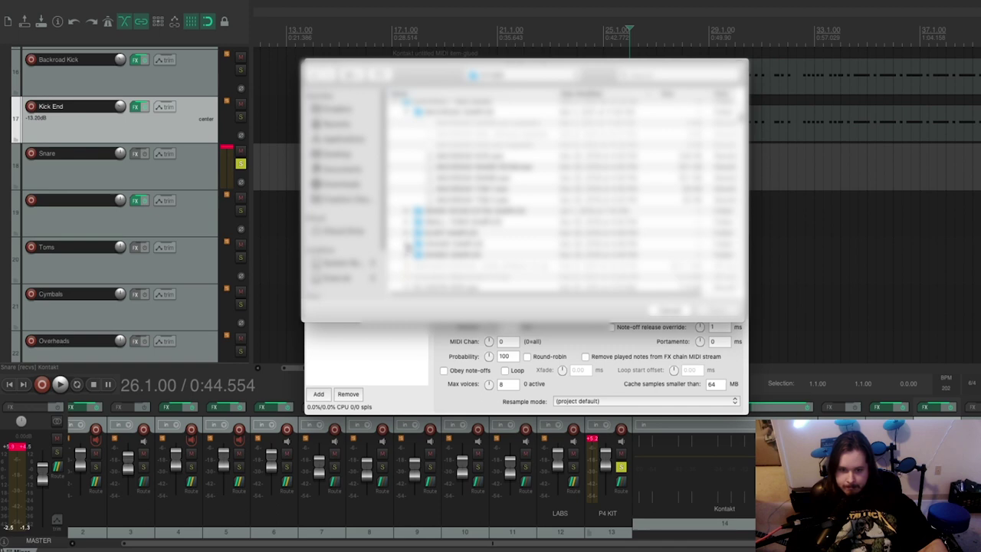
{"action": "left_click", "coordinate": [407, 244]}
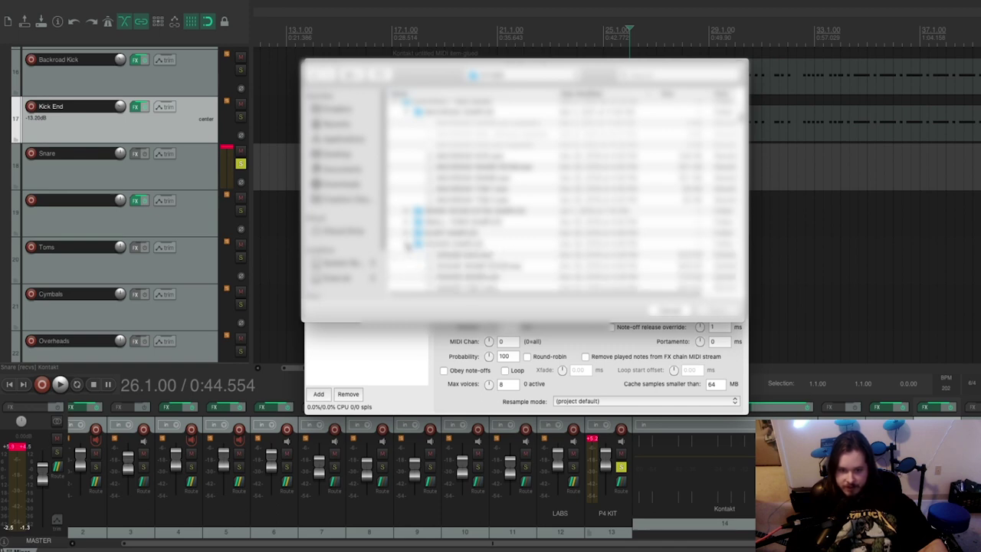
{"action": "scroll", "coordinate": [409, 245], "scroll_direction": "down", "scroll_amount": 2}
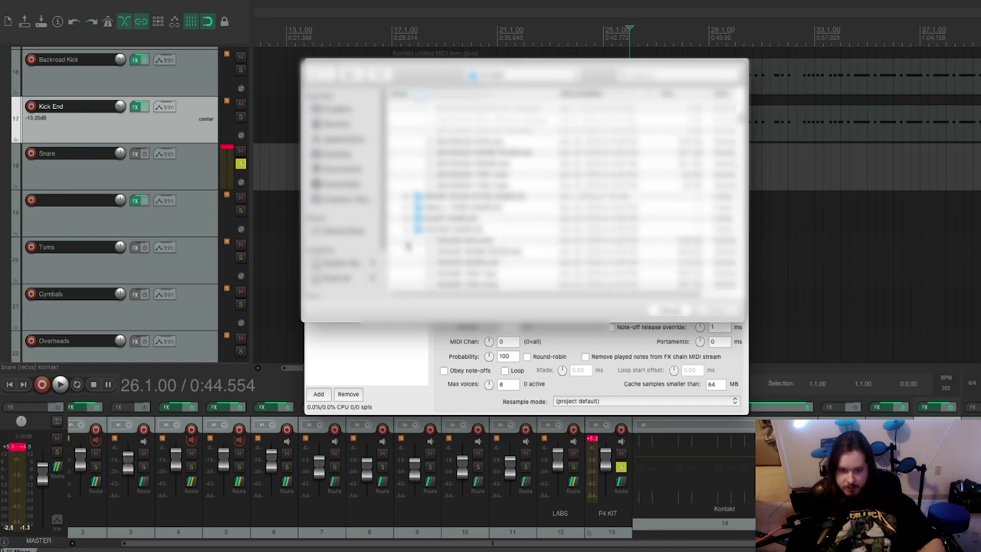
{"action": "double_click", "coordinate": [462, 253]}
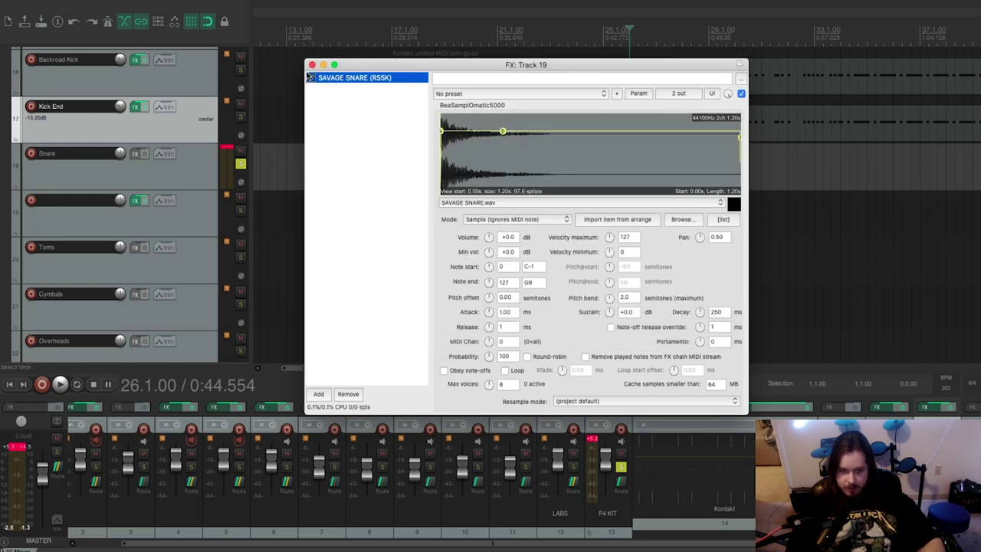
{"action": "left_click", "coordinate": [312, 64]}
Step: Duplicate the Kontakt track's glued MIDI item and place the copy on track 19, starting at bar 17
{"action": "left_click_drag", "start_coordinate": [638, 181], "coordinate": [470, 203]}
{"action": "scroll", "coordinate": [552, 233], "scroll_direction": "down", "scroll_amount": 8}
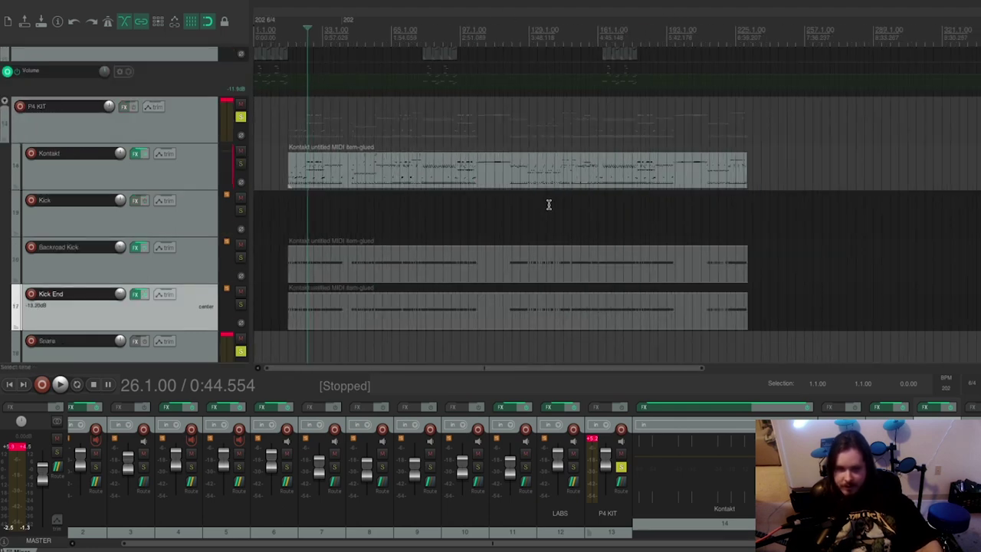
{"action": "left_click", "coordinate": [547, 167]}
{"action": "key", "text": "ctrl+d"}
{"action": "scroll", "coordinate": [472, 147], "scroll_direction": "down", "scroll_amount": 2}
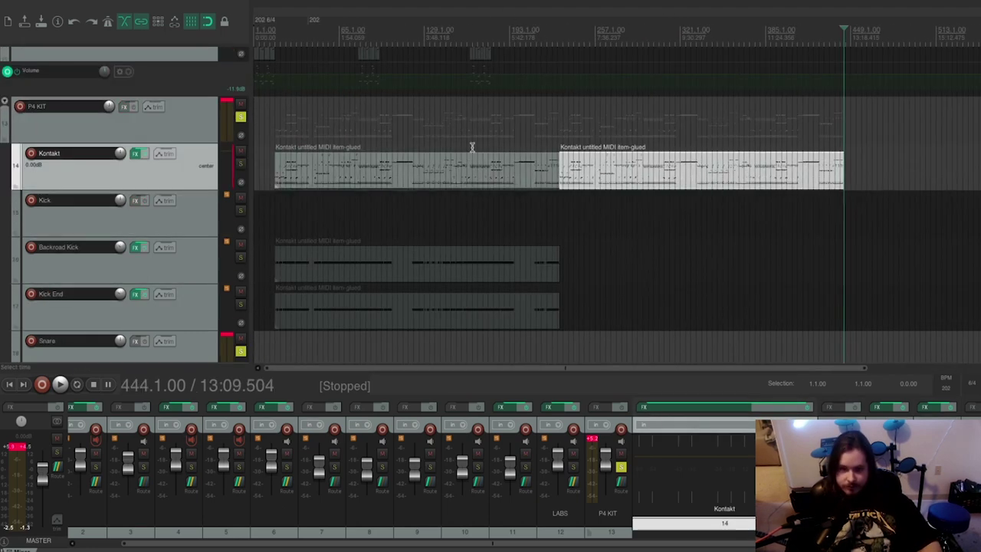
{"action": "left_click_drag", "start_coordinate": [617, 165], "coordinate": [297, 257]}
Step: Solo track 19 instead of Snare and delete the kick notes and everything above the snare notes from its MIDI item
{"action": "left_click", "coordinate": [240, 212]}
{"action": "left_click", "coordinate": [240, 257]}
{"action": "double_click", "coordinate": [302, 269]}
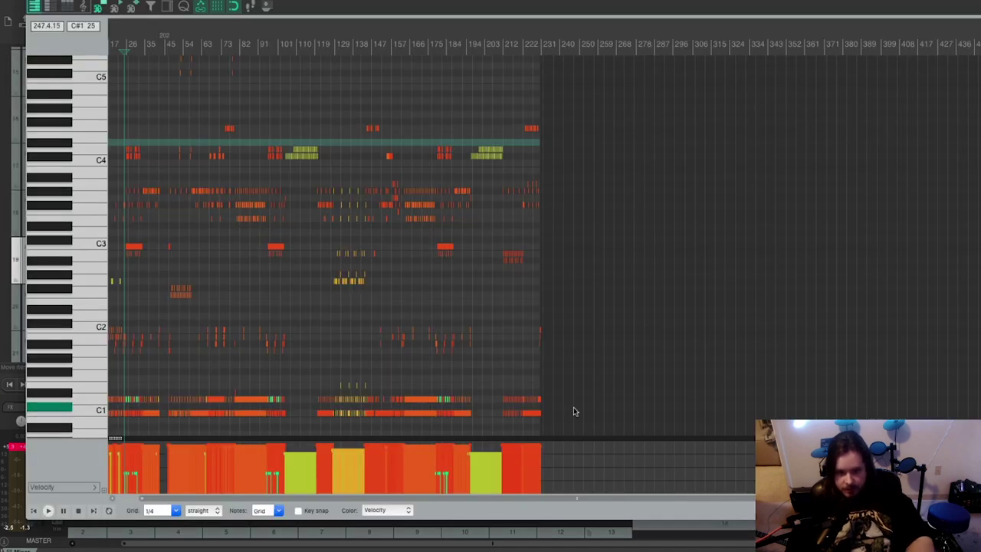
{"action": "left_click_drag", "start_coordinate": [558, 425], "coordinate": [78, 411]}
{"action": "key", "text": "Delete"}
{"action": "left_click_drag", "start_coordinate": [573, 367], "coordinate": [55, 44]}
{"action": "key", "text": "Delete"}
{"action": "left_click_drag", "start_coordinate": [602, 236], "coordinate": [53, 38]}
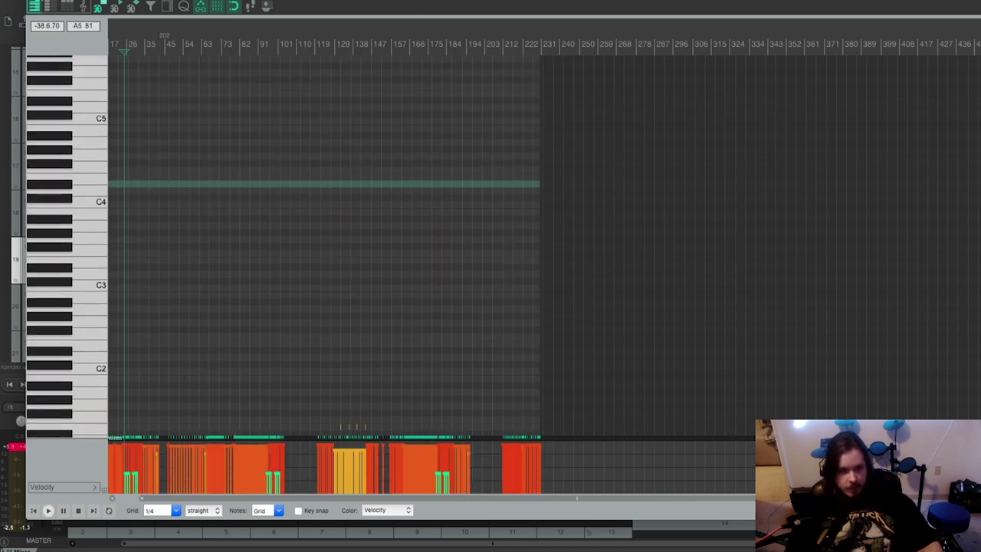
{"action": "left_click", "coordinate": [34, 1]}
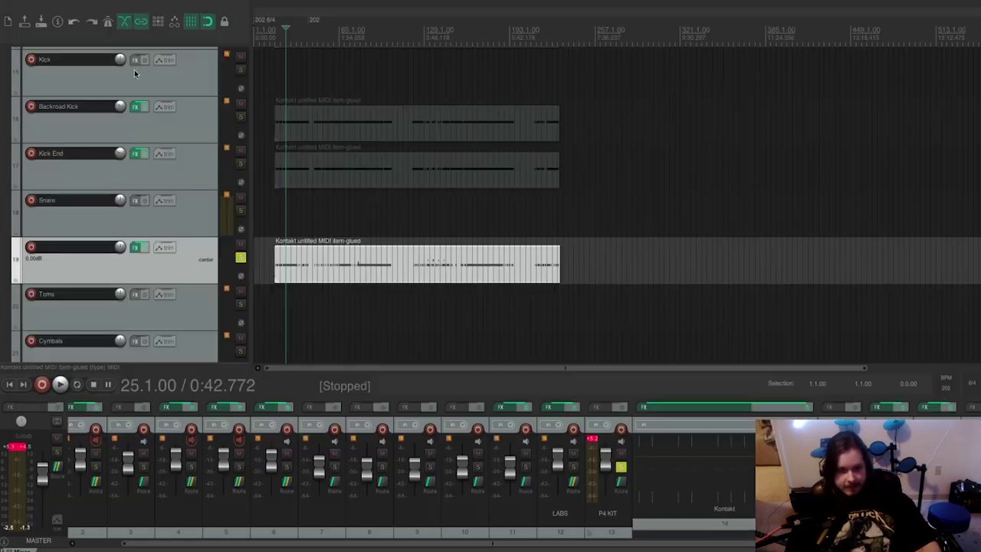
Step: Audition track 19's snare sample from the start of its MIDI item at bar 17
{"action": "left_click", "coordinate": [276, 268]}
{"action": "key", "text": "space"}
{"action": "scroll", "coordinate": [333, 307], "scroll_direction": "up", "scroll_amount": 5}
{"action": "key", "text": "space"}
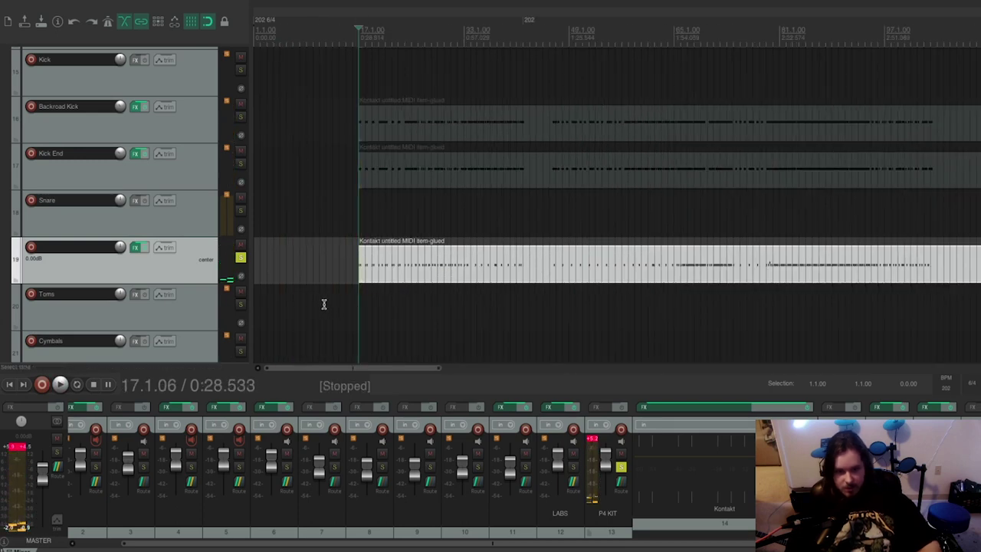
{"action": "scroll", "coordinate": [466, 277], "scroll_direction": "up", "scroll_amount": 8}
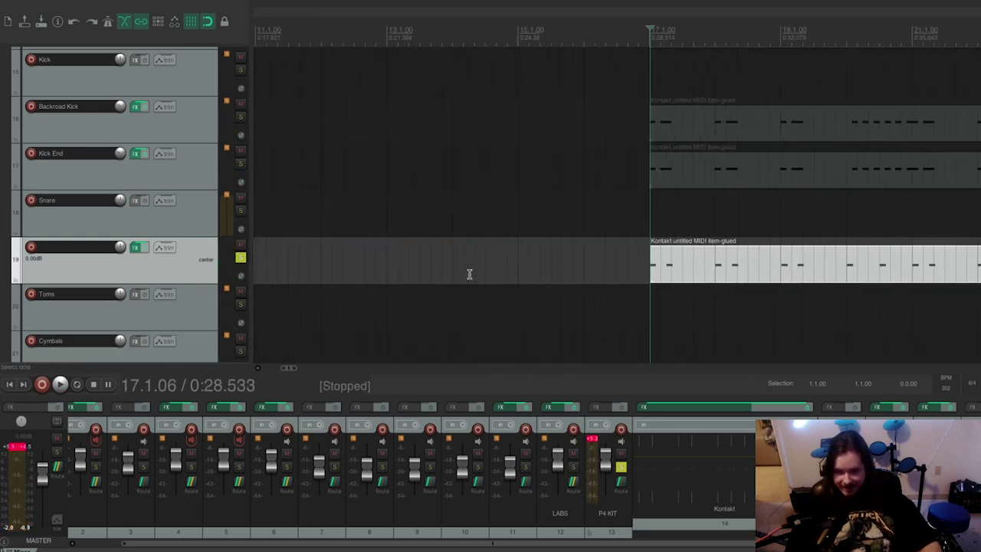
Step: Solo Snare together with track 19 and lower track 19's volume to -10.60 dB, checking the blend in playback
{"action": "scroll", "coordinate": [469, 274], "scroll_direction": "down", "scroll_amount": 3}
{"action": "left_click_drag", "start_coordinate": [664, 170], "coordinate": [372, 139]}
{"action": "left_click", "coordinate": [240, 166]}
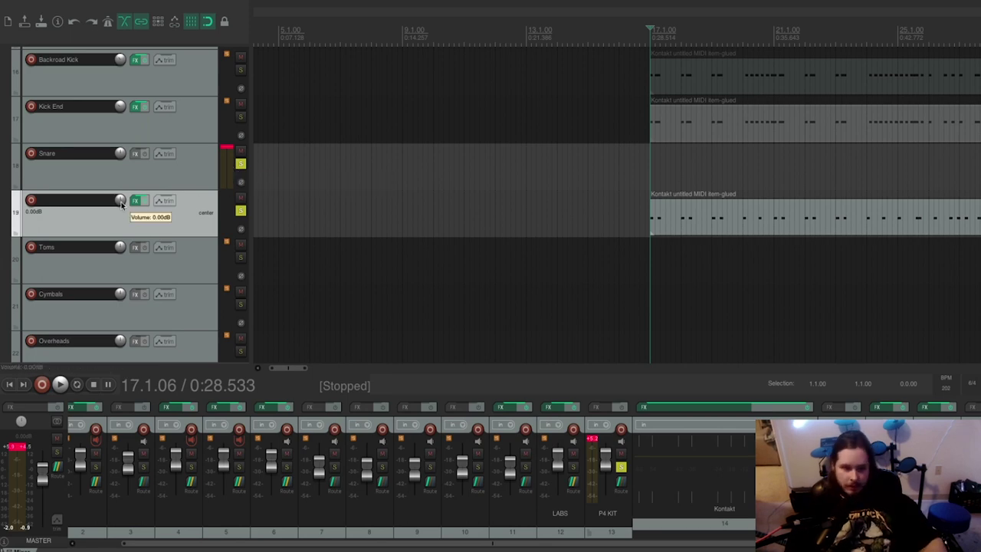
{"action": "key", "text": "space"}
{"action": "key", "text": "space"}
{"action": "left_click_drag", "start_coordinate": [121, 200], "coordinate": [120, 205]}
{"action": "key", "text": "space"}
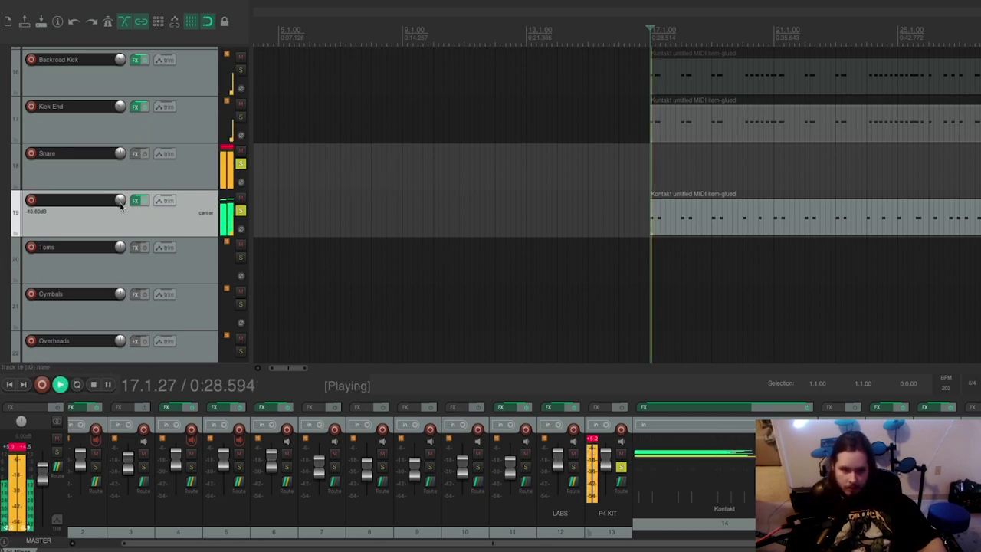
{"action": "scroll", "coordinate": [725, 164], "scroll_direction": "up", "scroll_amount": 3}
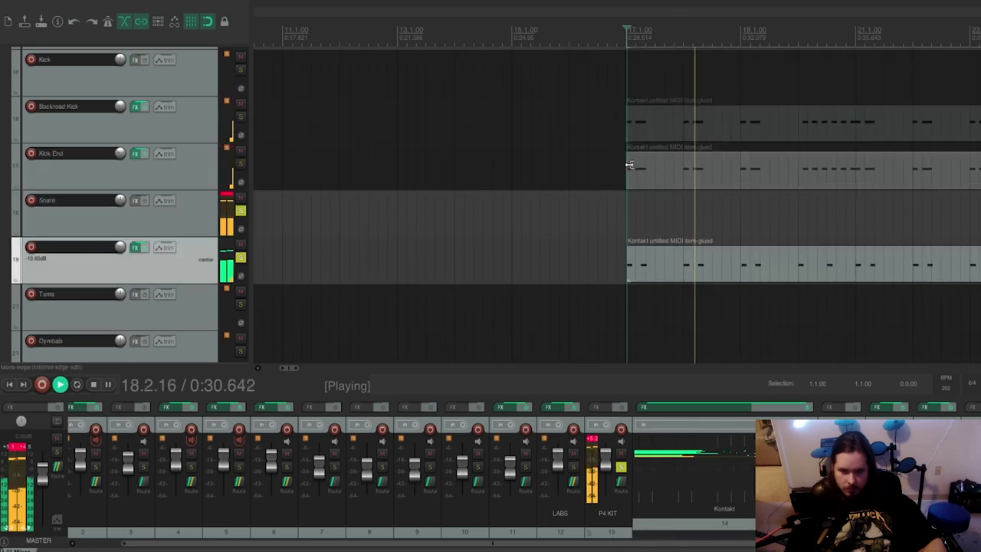
{"action": "key", "text": "space"}
Step: Play both snare layers from 17.1.00, switching track 19's solo off and on to compare the Kontakt snare alone
{"action": "scroll", "coordinate": [690, 264], "scroll_direction": "up", "scroll_amount": 3}
{"action": "left_click_drag", "start_coordinate": [682, 262], "coordinate": [671, 264]}
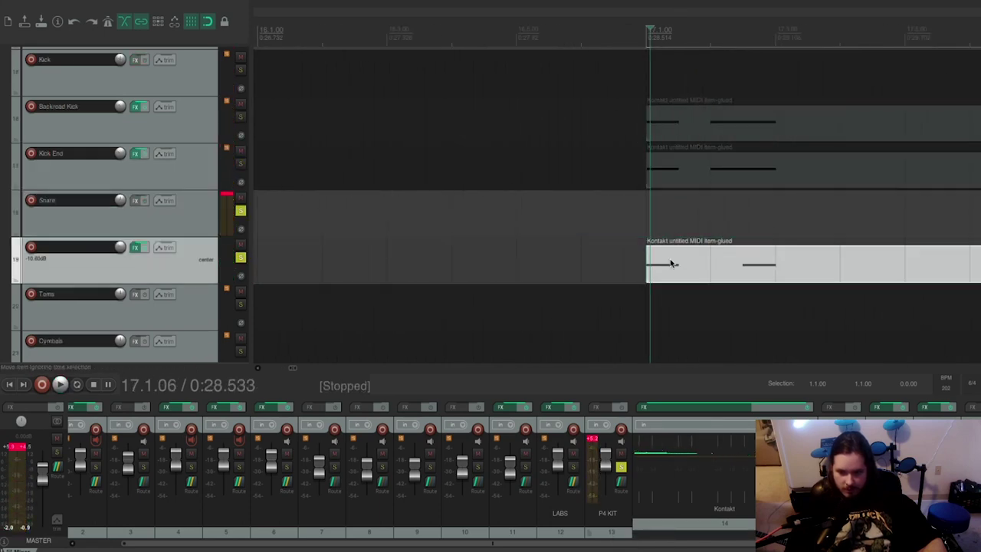
{"action": "left_click", "coordinate": [645, 267]}
{"action": "key", "text": "space"}
{"action": "scroll", "coordinate": [644, 268], "scroll_direction": "down", "scroll_amount": 3}
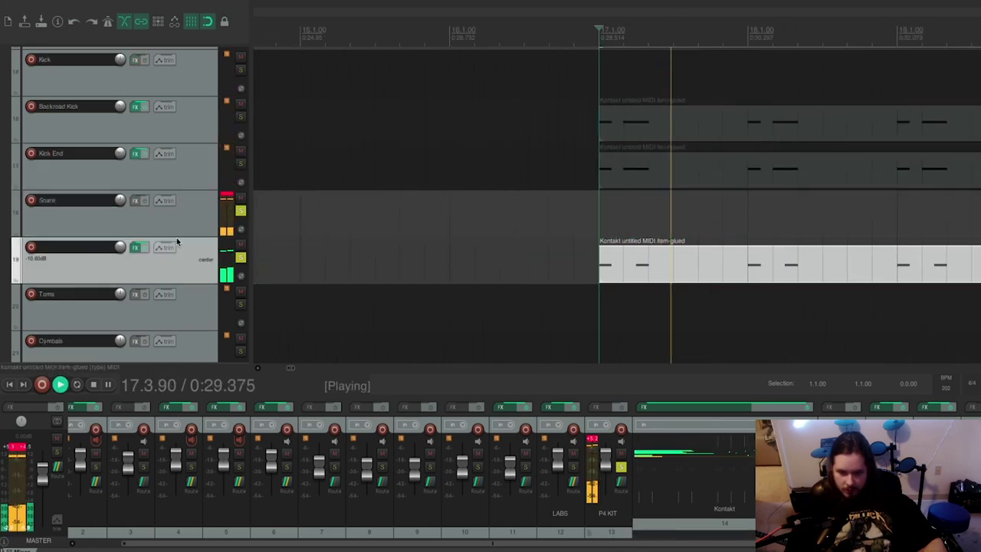
{"action": "left_click", "coordinate": [240, 257]}
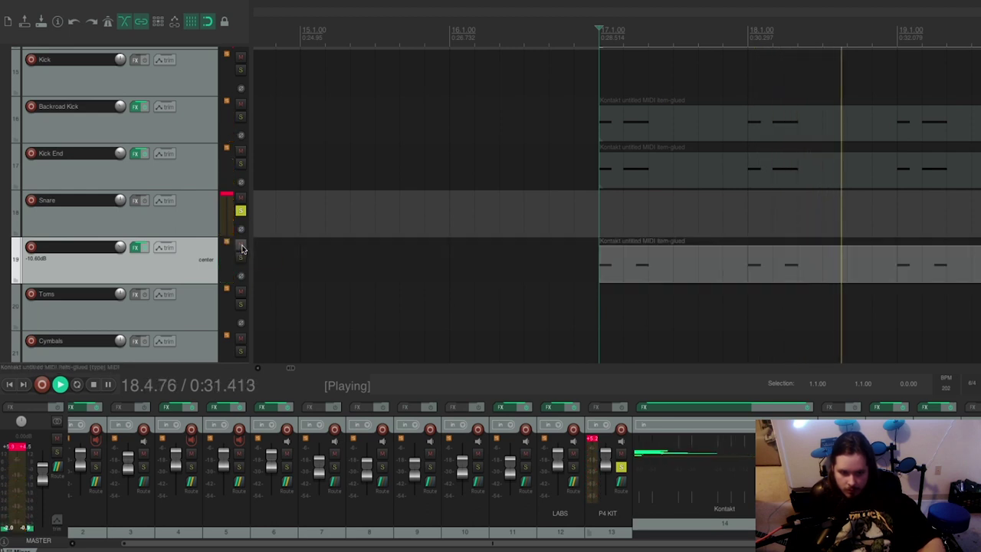
{"action": "left_click", "coordinate": [241, 258]}
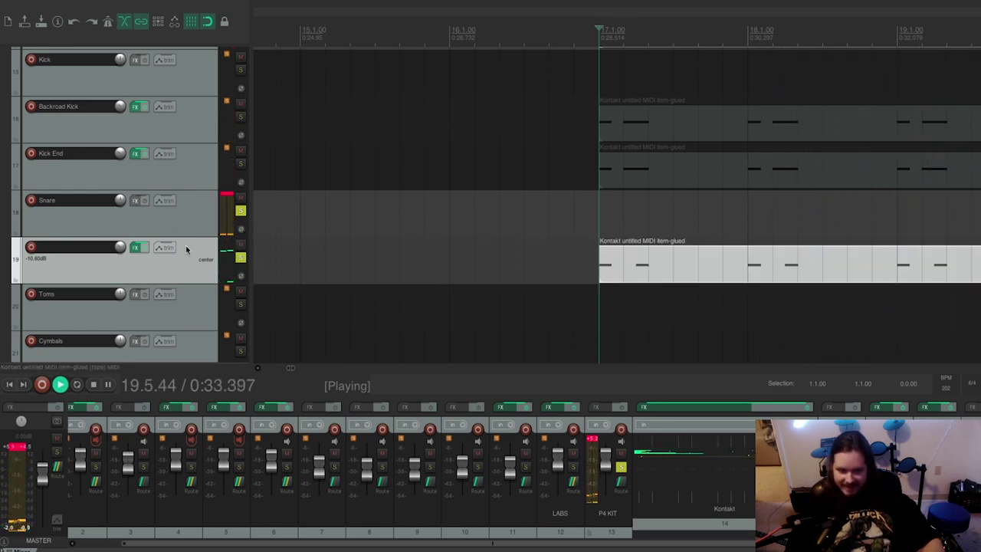
{"action": "key", "text": "space"}
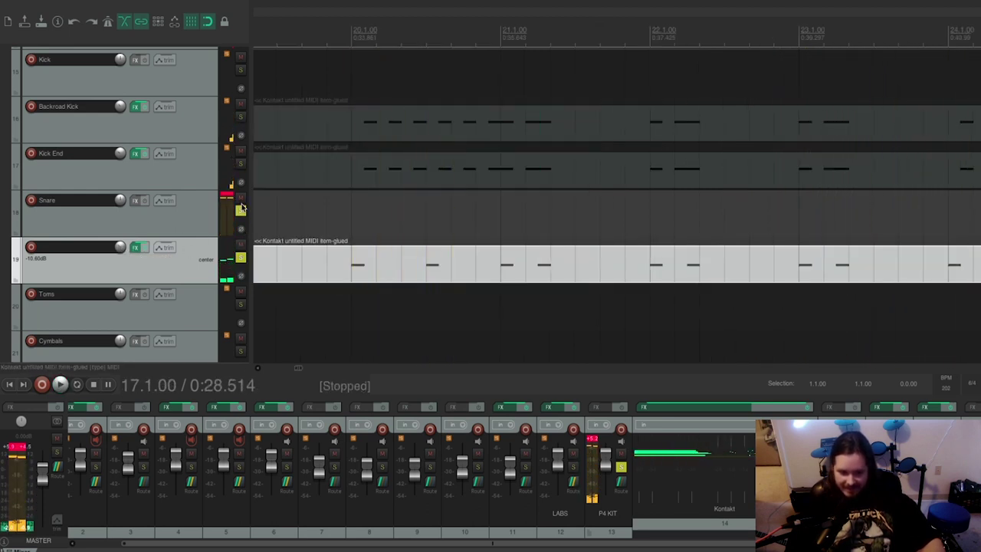
Step: Unsolo Snare and track 19 and play the full kit from bar 17, moving the edit cursor to bar 23
{"action": "left_click", "coordinate": [240, 212]}
{"action": "left_click", "coordinate": [241, 257]}
{"action": "key", "text": "space"}
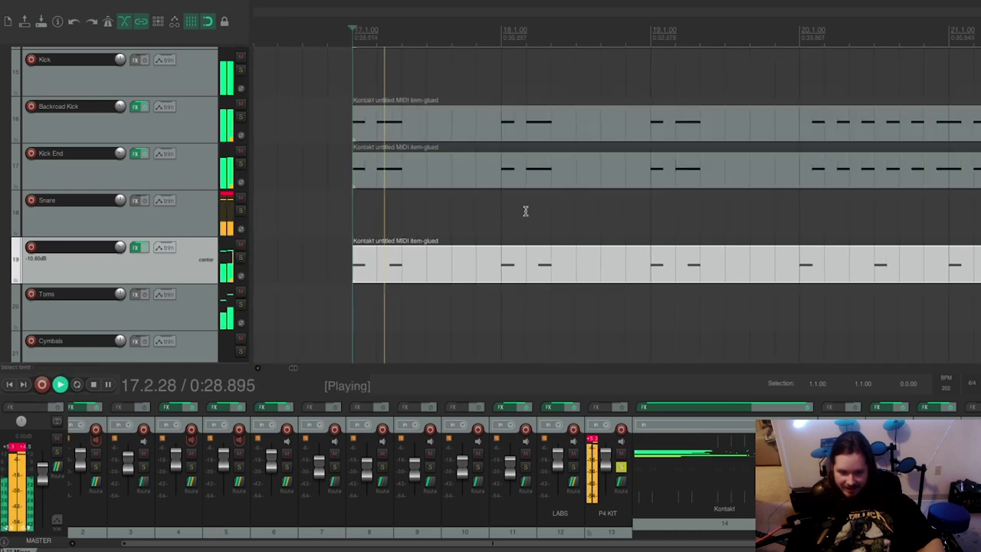
{"action": "scroll", "coordinate": [627, 244], "scroll_direction": "down", "scroll_amount": 3}
{"action": "scroll", "coordinate": [778, 217], "scroll_direction": "down", "scroll_amount": 3}
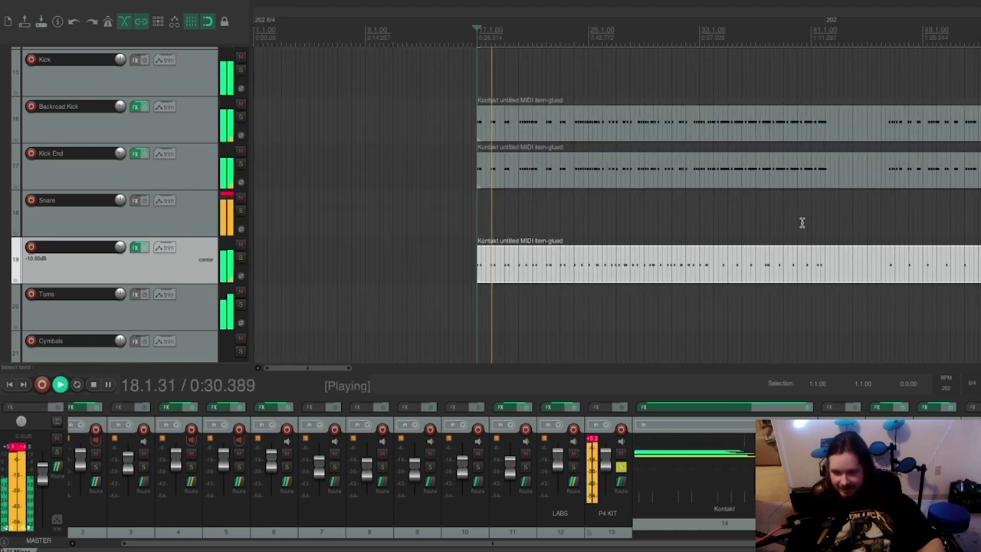
{"action": "left_click", "coordinate": [568, 205]}
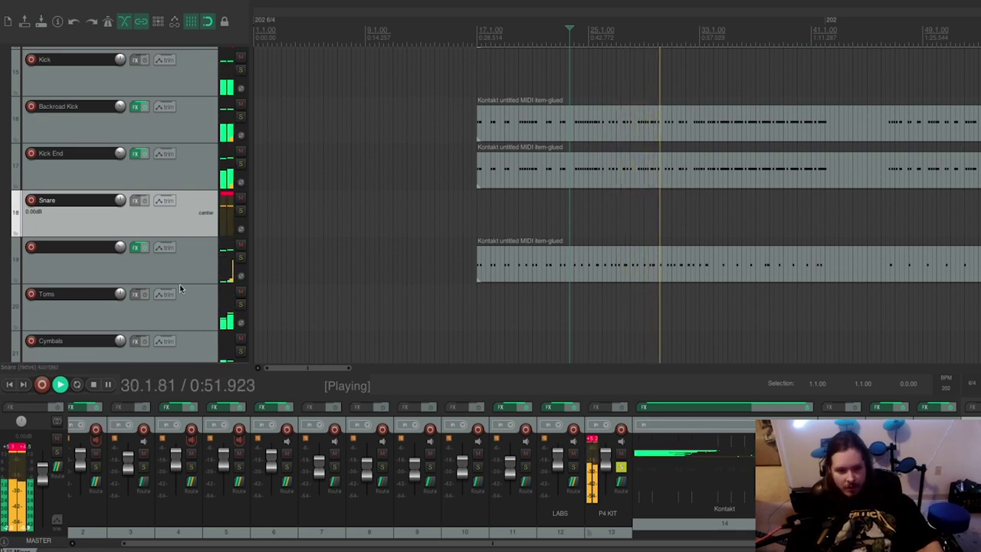
Step: Compare the kit from bar 23 with Backroad Kick, Kick End and track 19 muted, and again with them unmuted
{"action": "key", "text": "Down"}
{"action": "left_click", "coordinate": [196, 170], "text": "ctrl"}
{"action": "left_click", "coordinate": [206, 132], "text": "ctrl"}
{"action": "left_click", "coordinate": [242, 104]}
{"action": "key", "text": "space"}
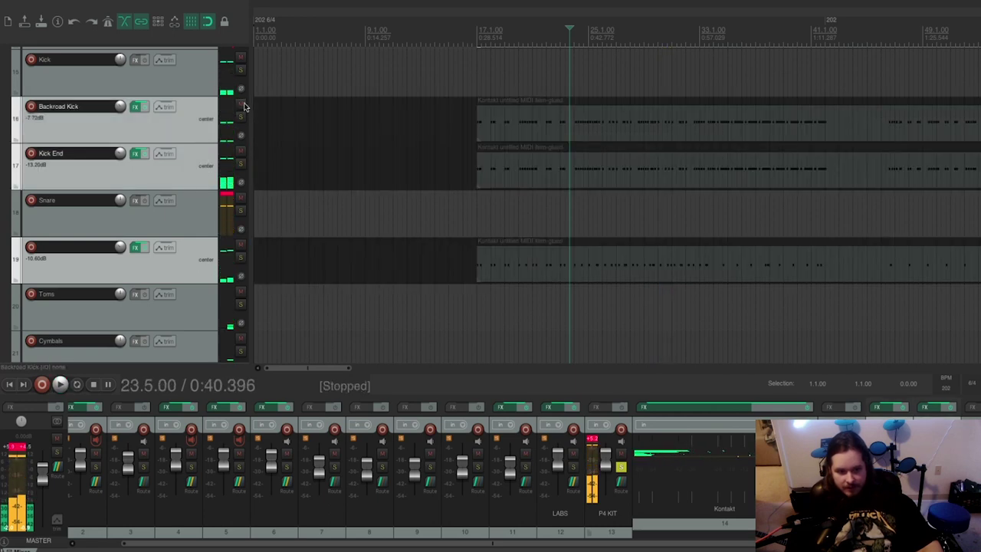
{"action": "key", "text": "space"}
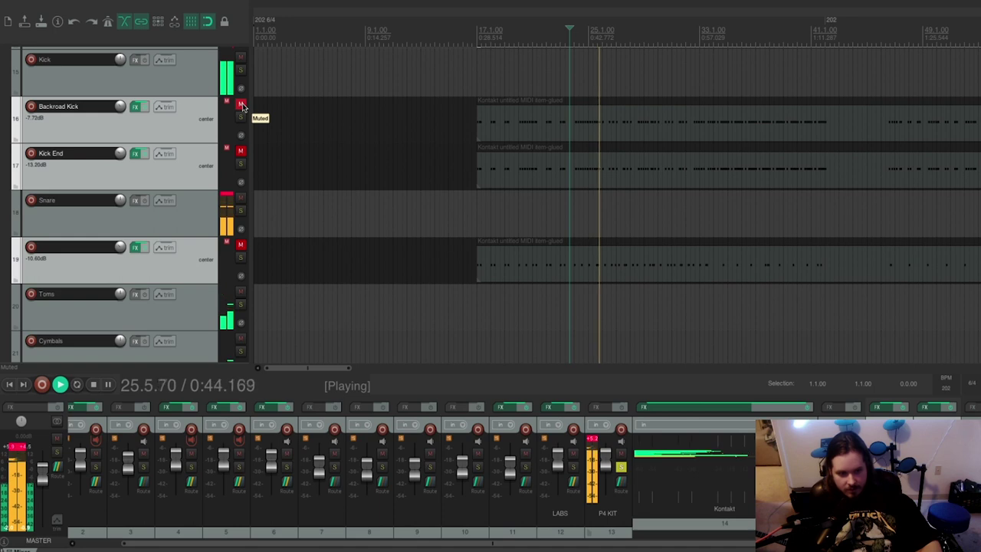
{"action": "key", "text": "space"}
{"action": "left_click", "coordinate": [242, 105]}
{"action": "key", "text": "space"}
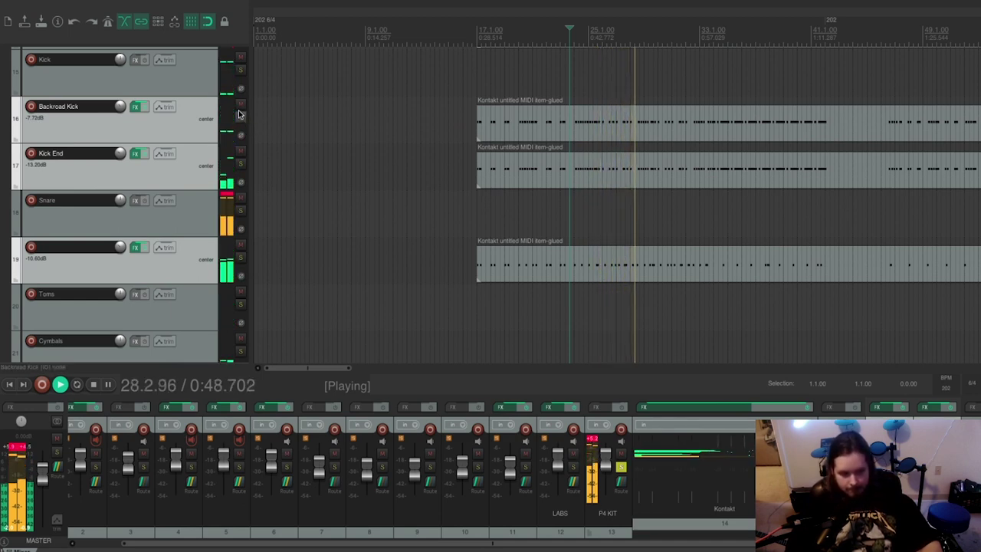
Step: Stop playback, duplicate track 19 with its sampler and MIDI item, and name the original track Beef
{"action": "key", "text": "space"}
{"action": "left_click", "coordinate": [196, 280]}
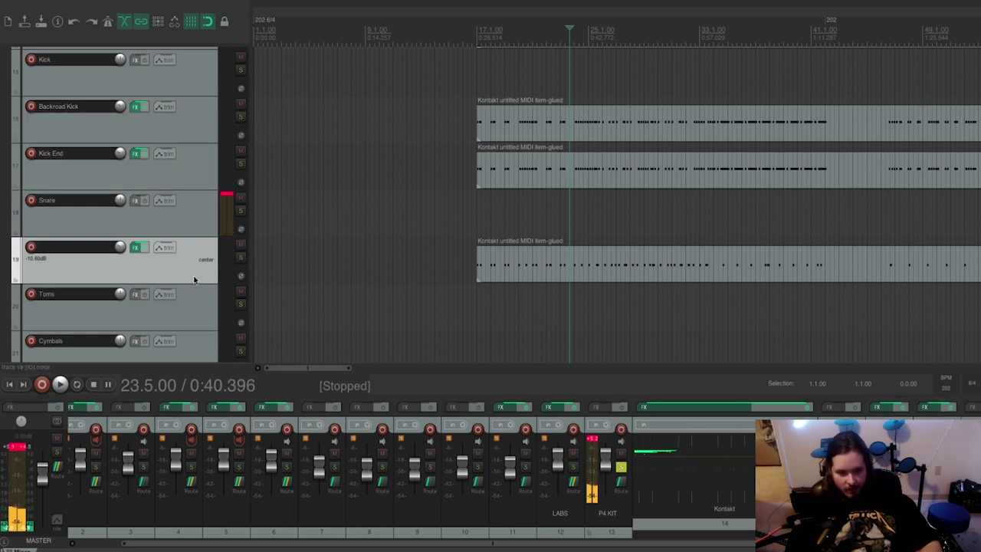
{"action": "right_click", "coordinate": [195, 279]}
{"action": "left_click", "coordinate": [215, 321]}
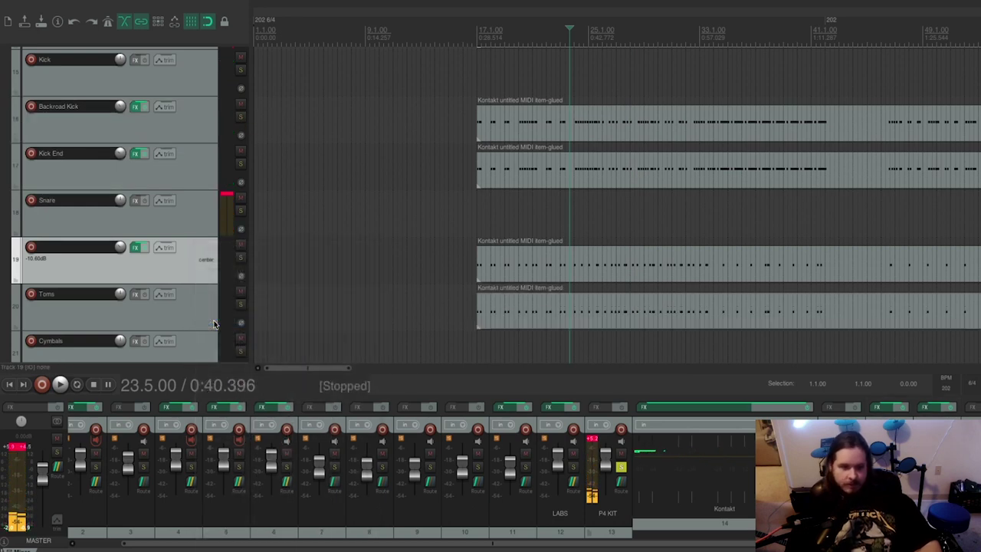
{"action": "double_click", "coordinate": [92, 249]}
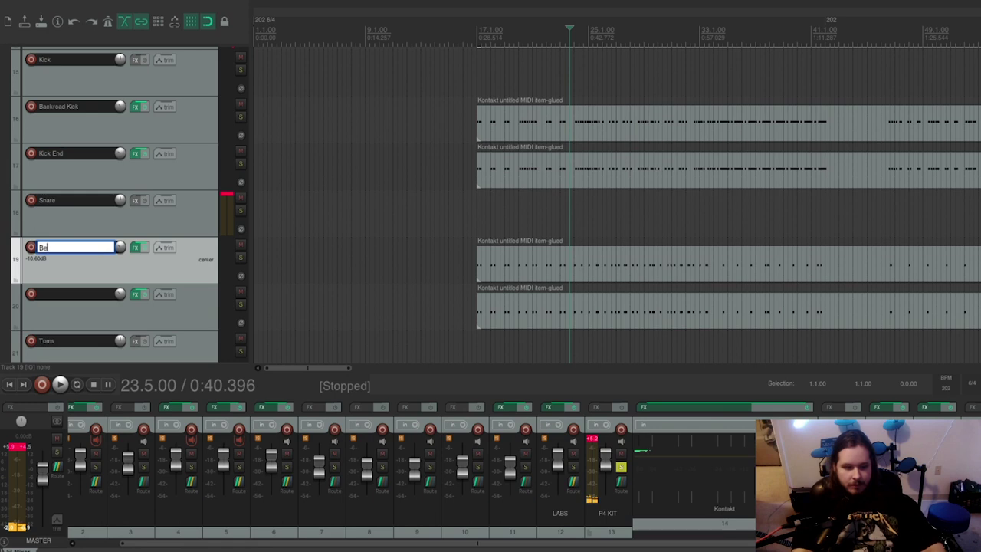
{"action": "left_click", "coordinate": [120, 312]}
Step: Open the duplicate track 20's ReaSamplOmatic5000 and browse to the sample folder on another drive
{"action": "left_click", "coordinate": [135, 294]}
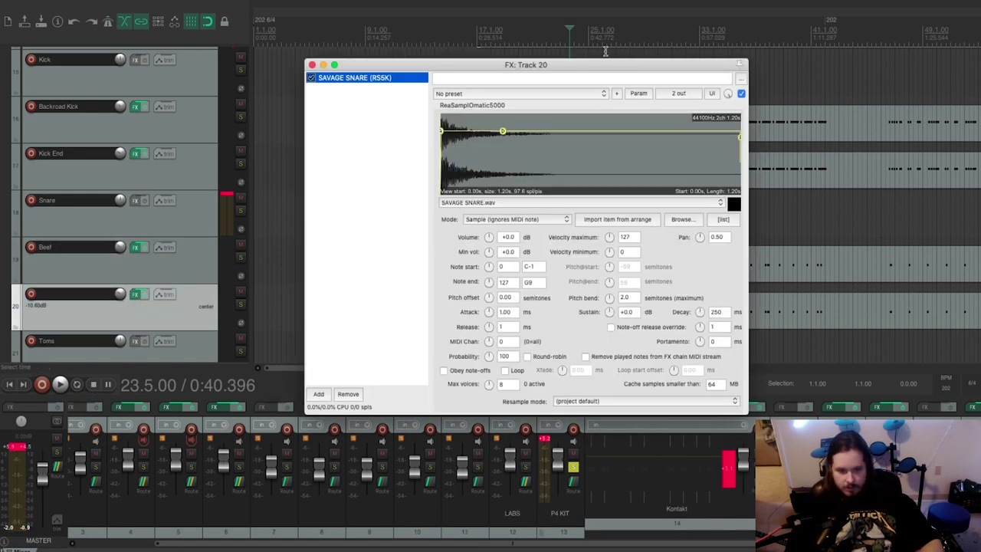
{"action": "left_click", "coordinate": [682, 219]}
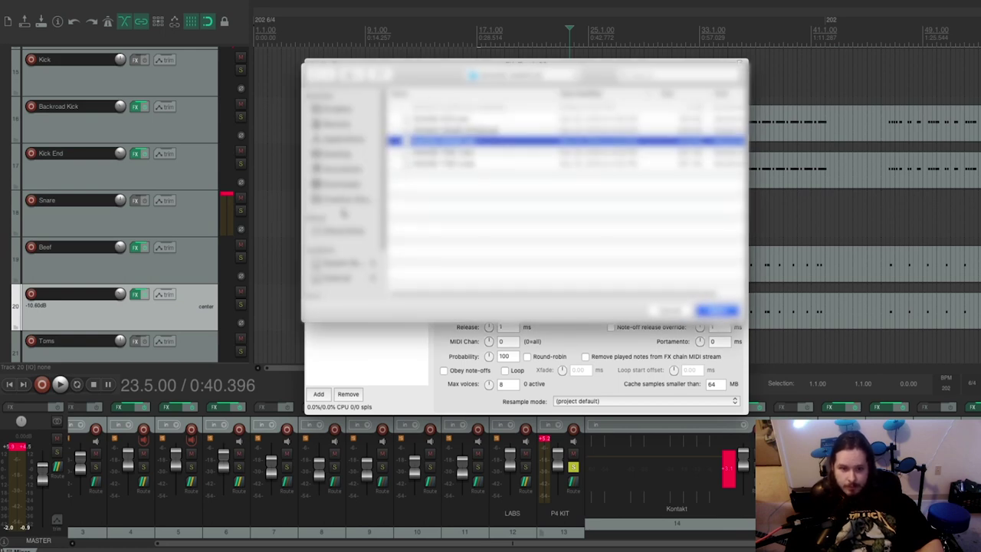
{"action": "left_click", "coordinate": [334, 279]}
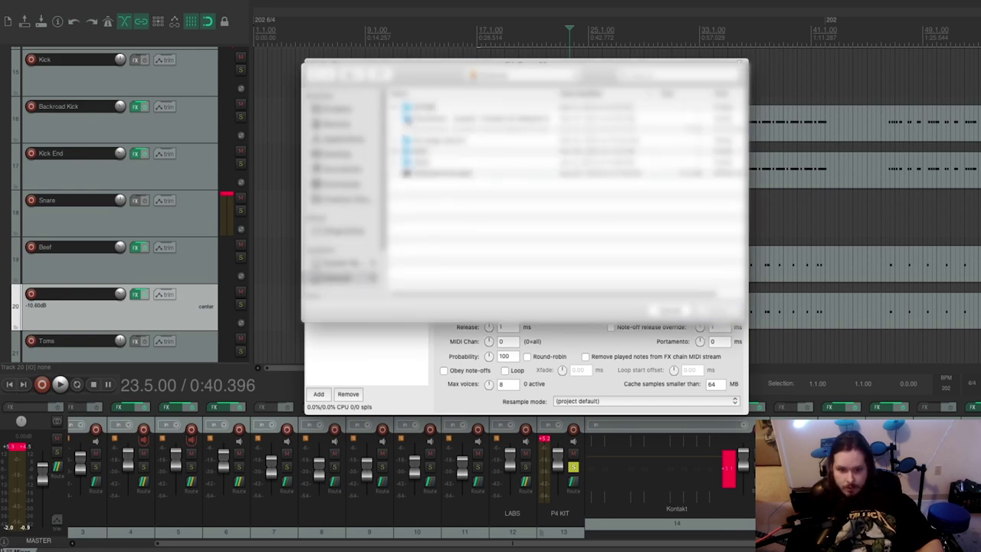
{"action": "double_click", "coordinate": [412, 108]}
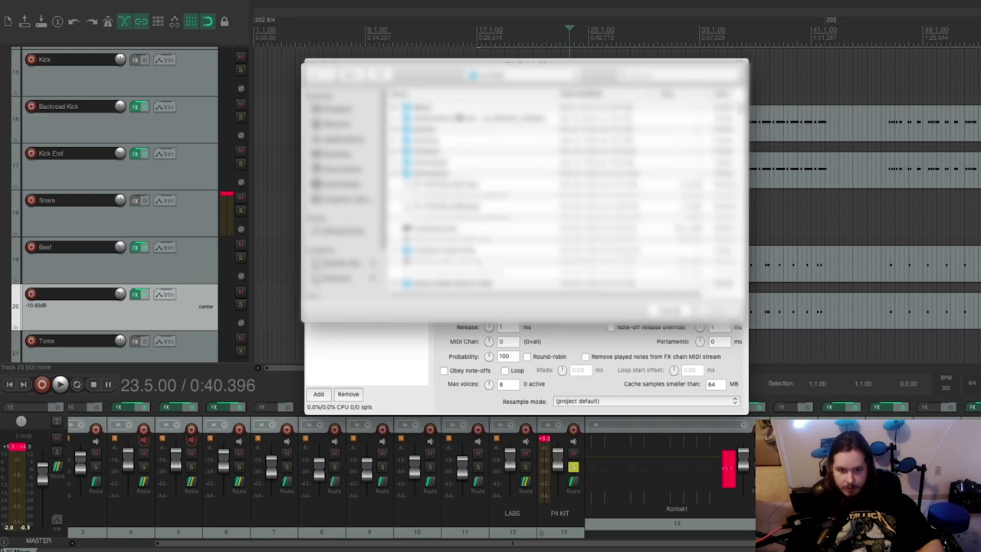
Step: Look through the folder's snare samples and load a different one into track 20's sampler
{"action": "scroll", "coordinate": [641, 148], "scroll_direction": "down", "scroll_amount": 15}
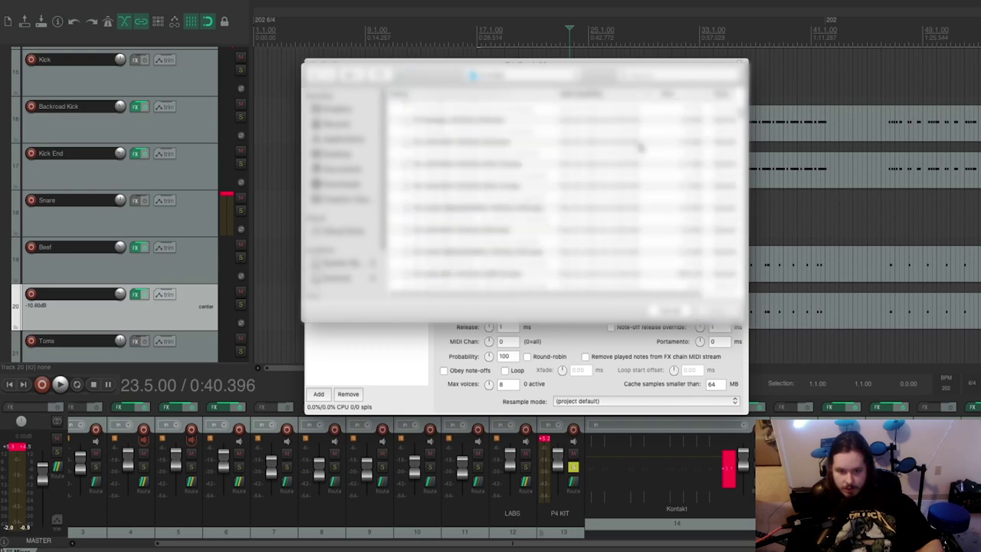
{"action": "scroll", "coordinate": [666, 114], "scroll_direction": "down", "scroll_amount": 10}
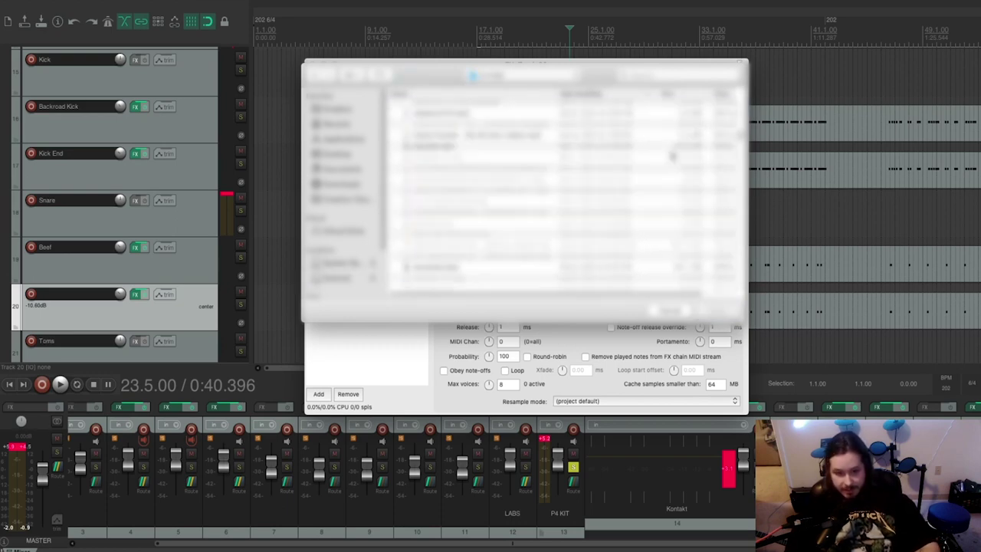
{"action": "scroll", "coordinate": [675, 161], "scroll_direction": "down", "scroll_amount": 10}
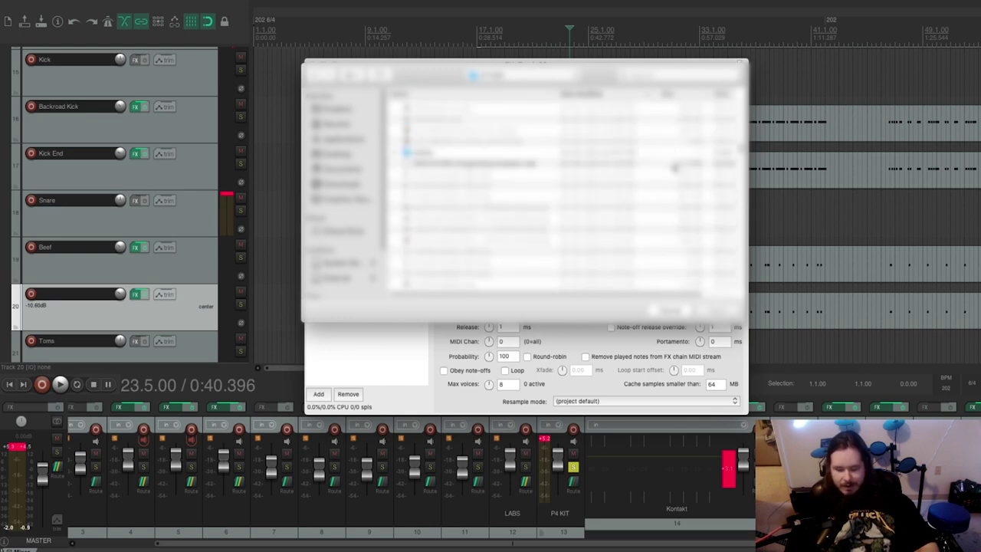
{"action": "scroll", "coordinate": [674, 166], "scroll_direction": "down", "scroll_amount": 10}
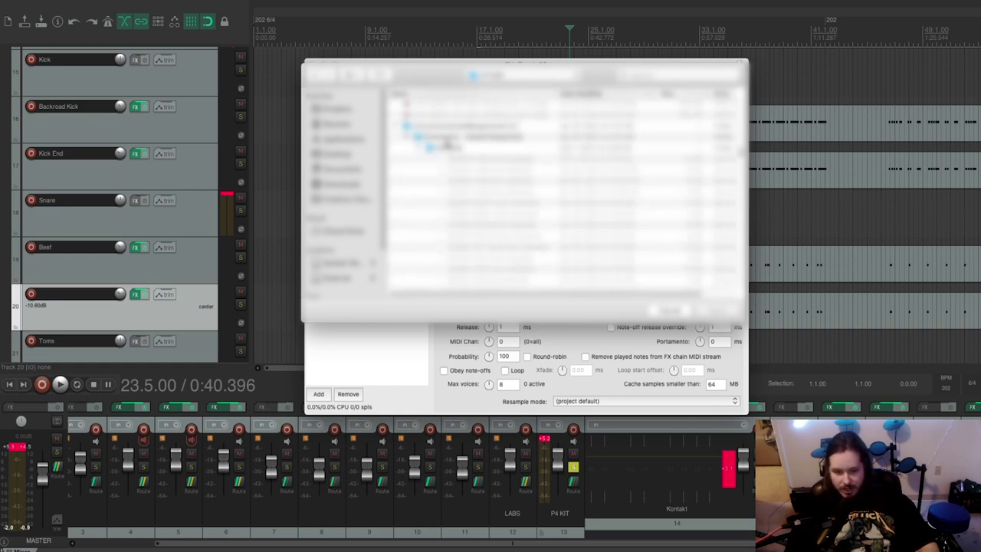
{"action": "left_click", "coordinate": [406, 137]}
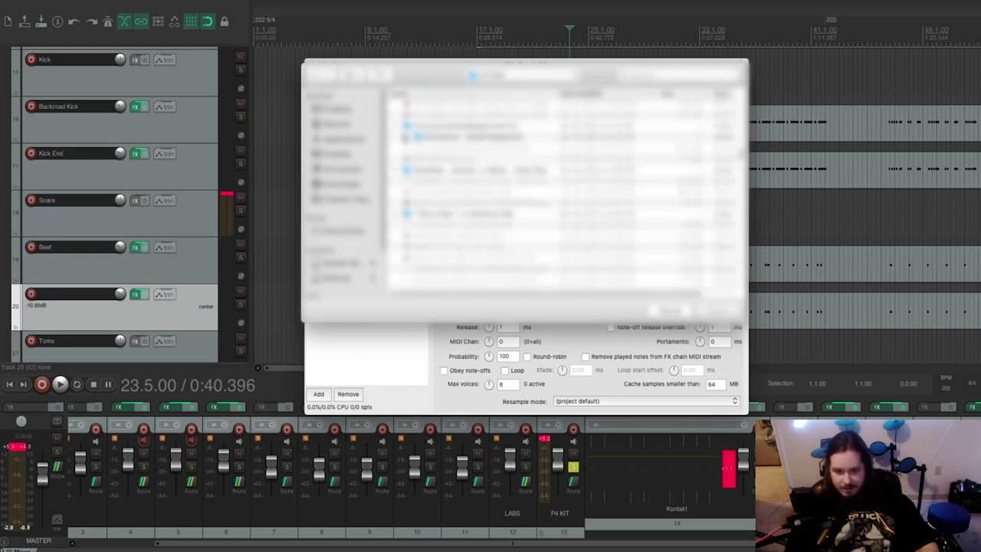
{"action": "left_click", "coordinate": [408, 138]}
{"action": "scroll", "coordinate": [421, 187], "scroll_direction": "down", "scroll_amount": 10}
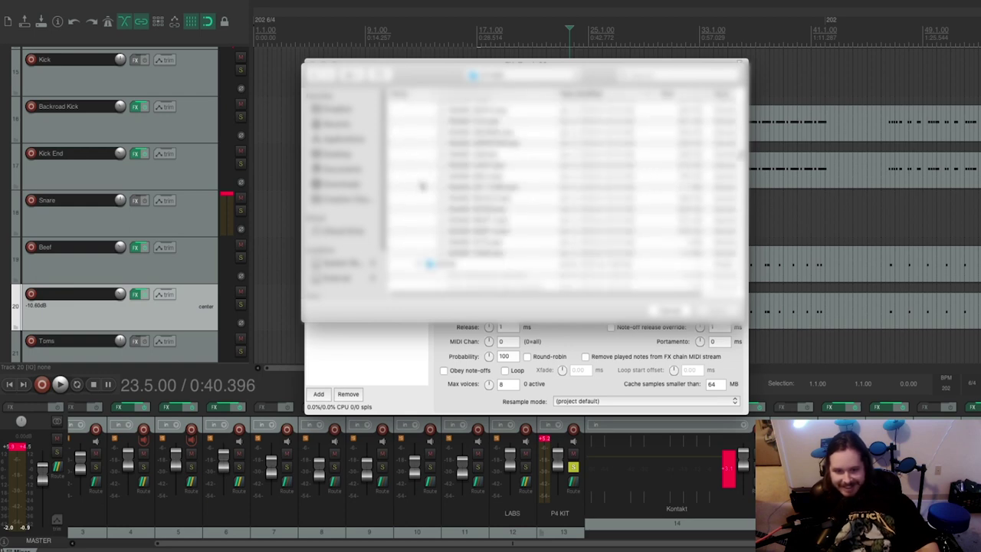
{"action": "scroll", "coordinate": [448, 189], "scroll_direction": "down", "scroll_amount": 12}
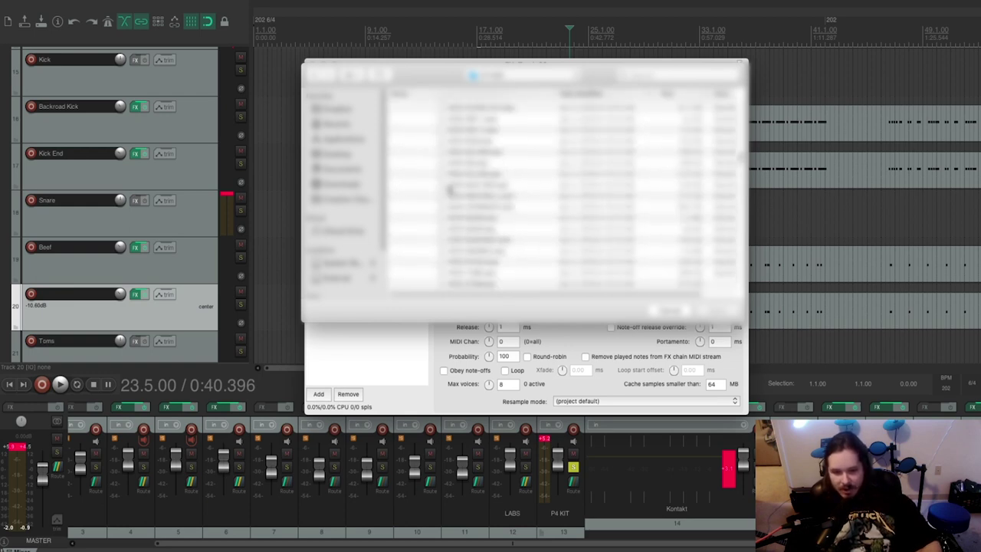
{"action": "scroll", "coordinate": [466, 178], "scroll_direction": "up", "scroll_amount": 4}
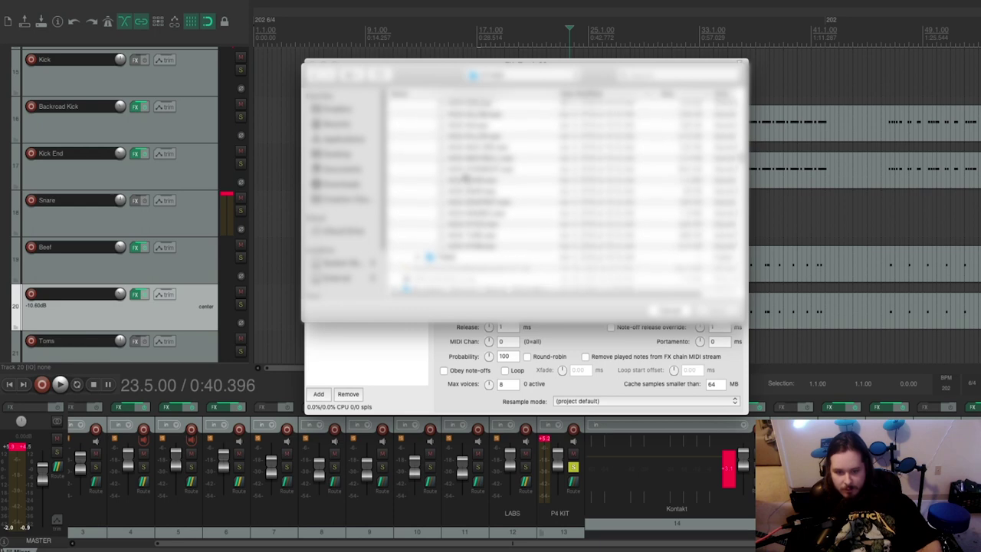
{"action": "scroll", "coordinate": [468, 178], "scroll_direction": "up", "scroll_amount": 12}
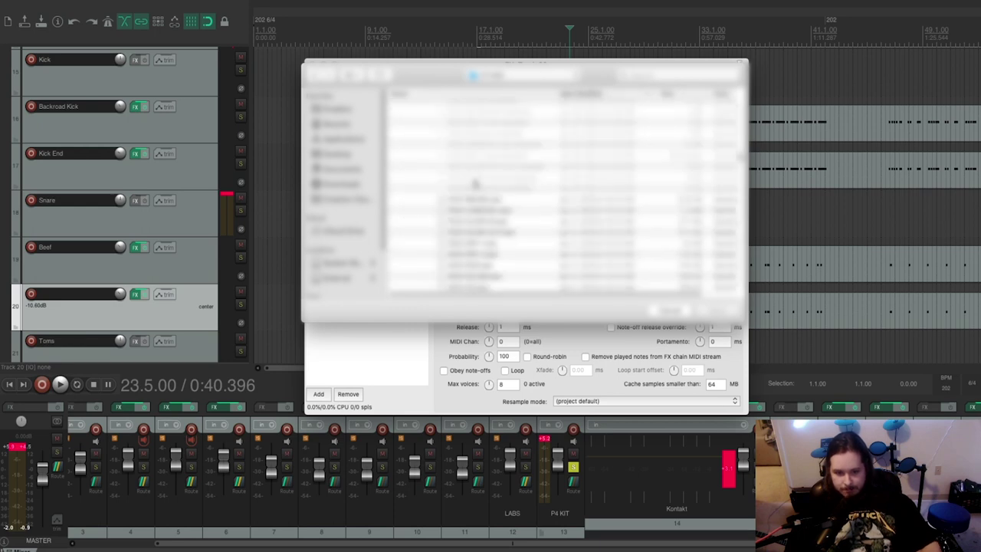
{"action": "scroll", "coordinate": [476, 187], "scroll_direction": "down", "scroll_amount": 3}
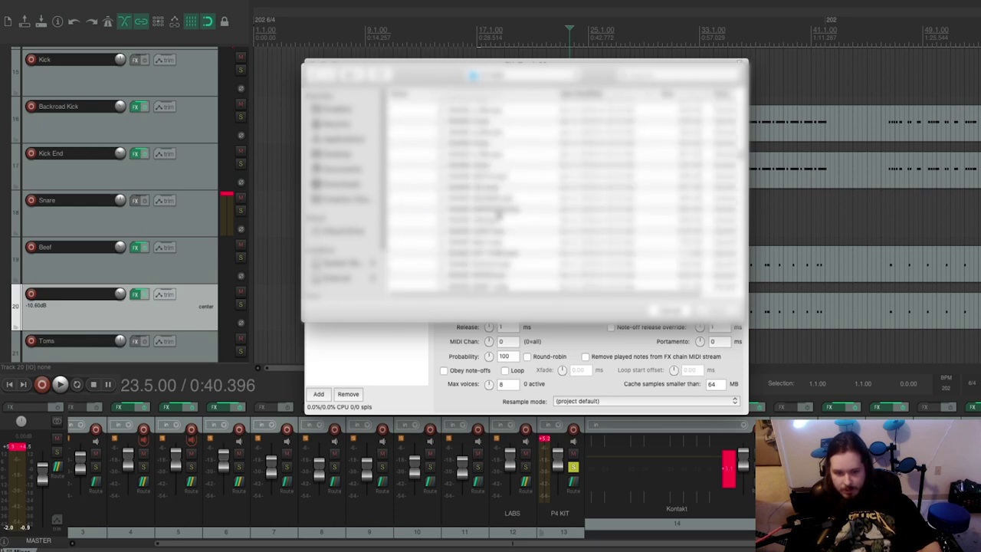
{"action": "scroll", "coordinate": [490, 179], "scroll_direction": "up", "scroll_amount": 3}
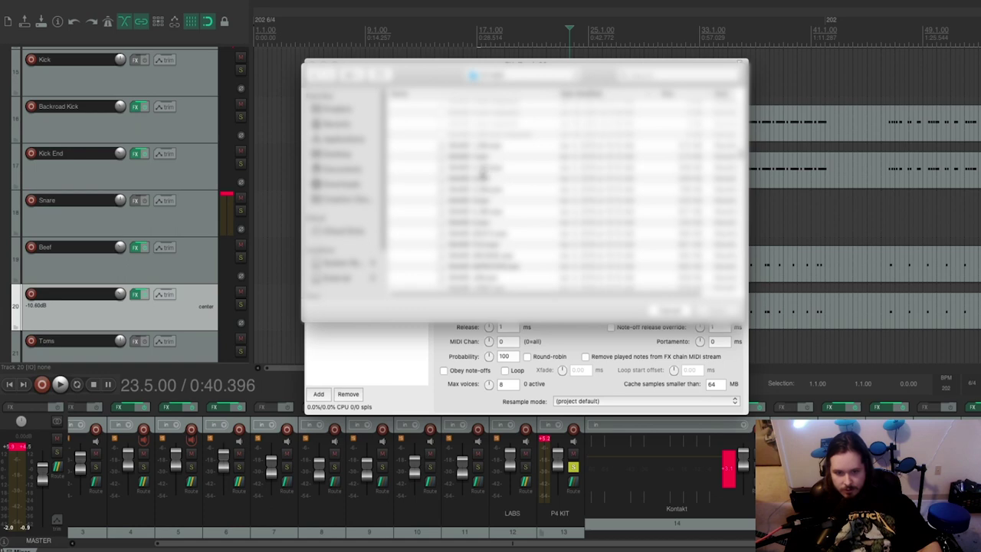
{"action": "double_click", "coordinate": [475, 177]}
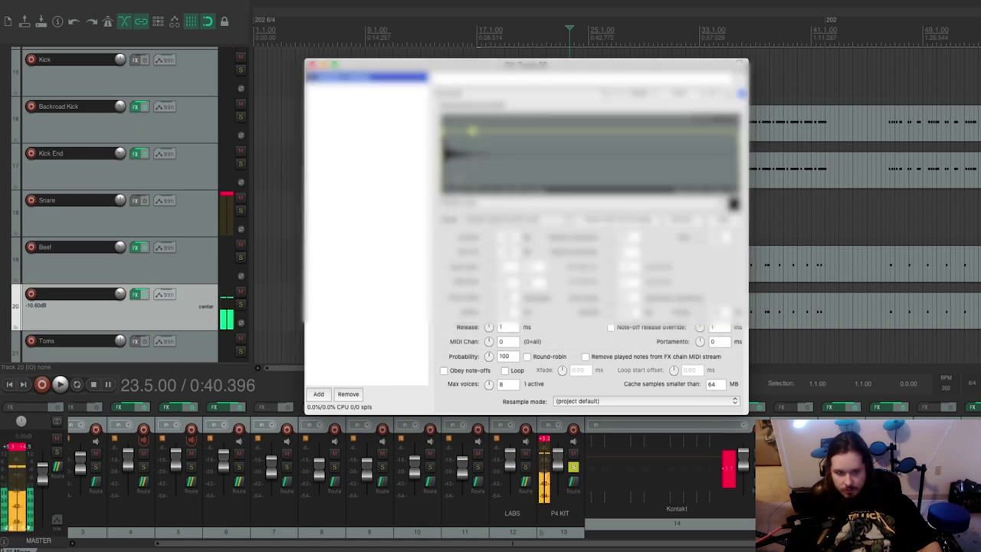
Step: Solo track 20 to audition its sample, and try SNARE 3.wav in its sampler instead
{"action": "left_click", "coordinate": [242, 306]}
{"action": "key", "text": "space"}
{"action": "left_click", "coordinate": [681, 220]}
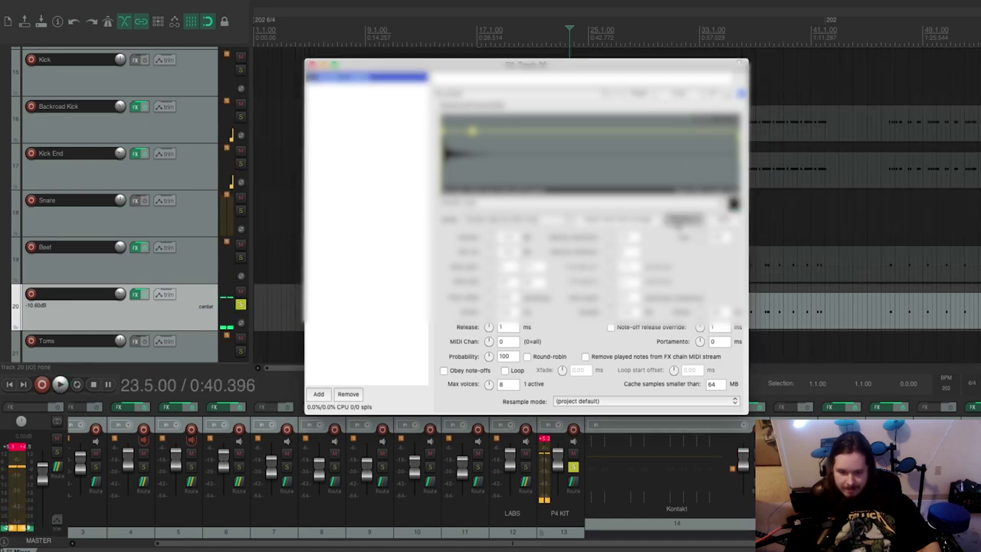
{"action": "scroll", "coordinate": [488, 229], "scroll_direction": "down", "scroll_amount": 3}
{"action": "double_click", "coordinate": [435, 269]}
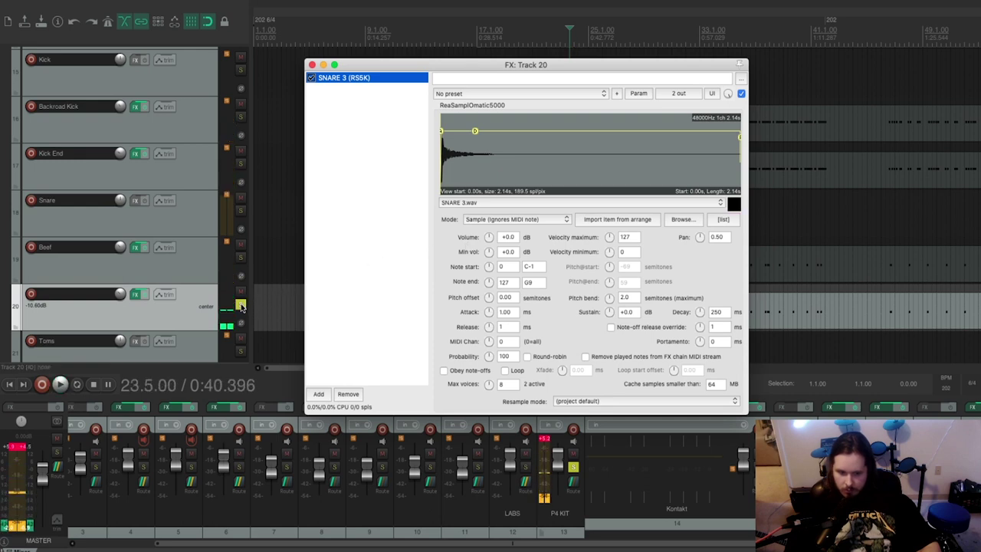
Step: Play from bar 23, raise track 20's volume to -5.43 dB, and unsolo it to hear the full kit
{"action": "key", "text": "space"}
{"action": "left_click_drag", "start_coordinate": [120, 294], "coordinate": [120, 291]}
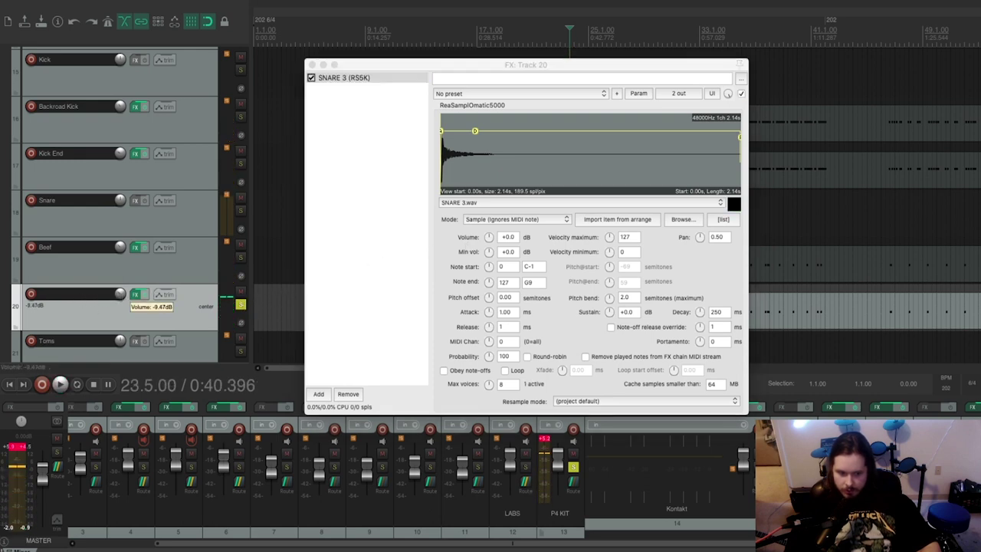
{"action": "left_click", "coordinate": [241, 305]}
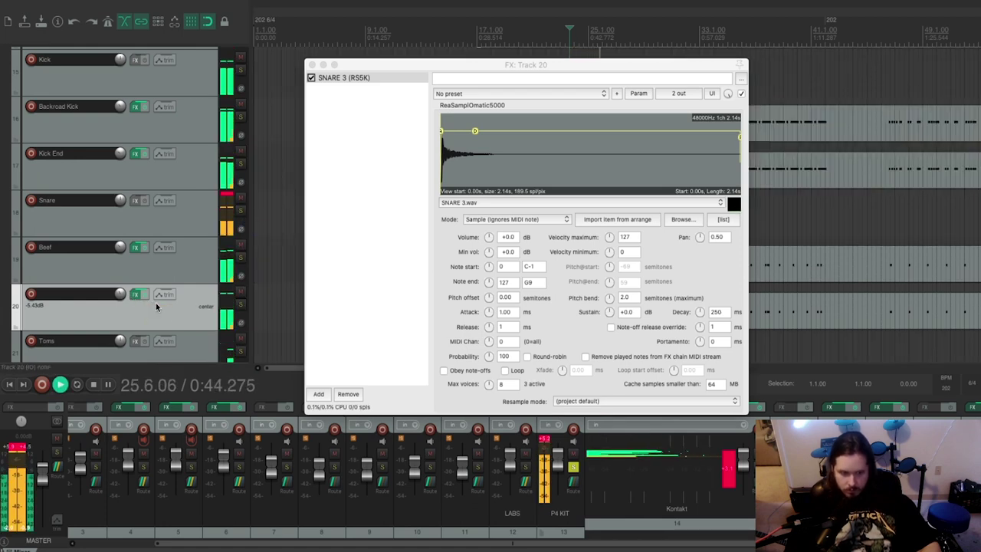
Step: Compare the kit with track 20 muted and unmuted, and audition track 20 alone in solo
{"action": "left_click", "coordinate": [239, 291]}
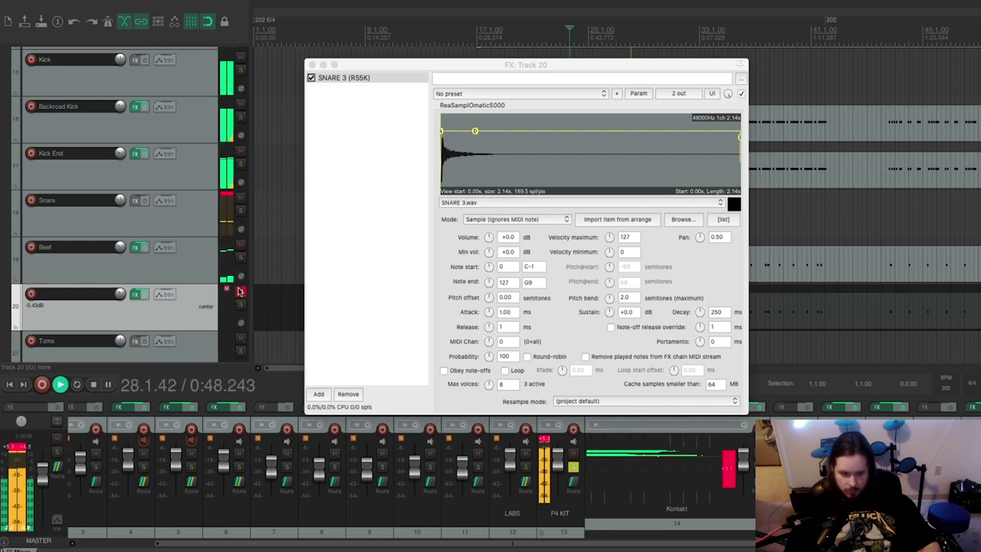
{"action": "left_click", "coordinate": [239, 291]}
{"action": "left_click", "coordinate": [240, 304]}
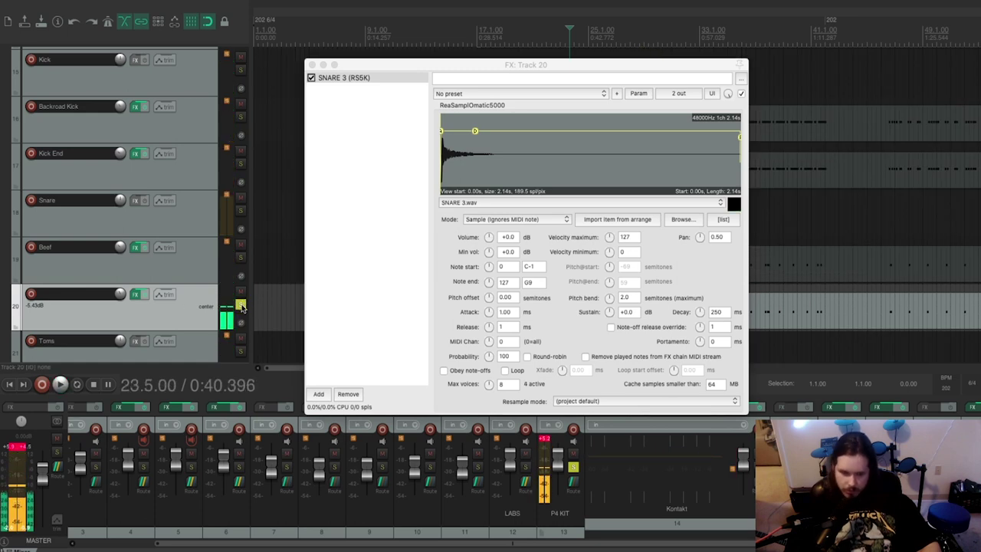
{"action": "left_click", "coordinate": [240, 304]}
Step: Raise track 20's volume to about -3.63 dB during playback, solo it to check SNARE 3, and stop
{"action": "left_click_drag", "start_coordinate": [118, 298], "coordinate": [118, 287]}
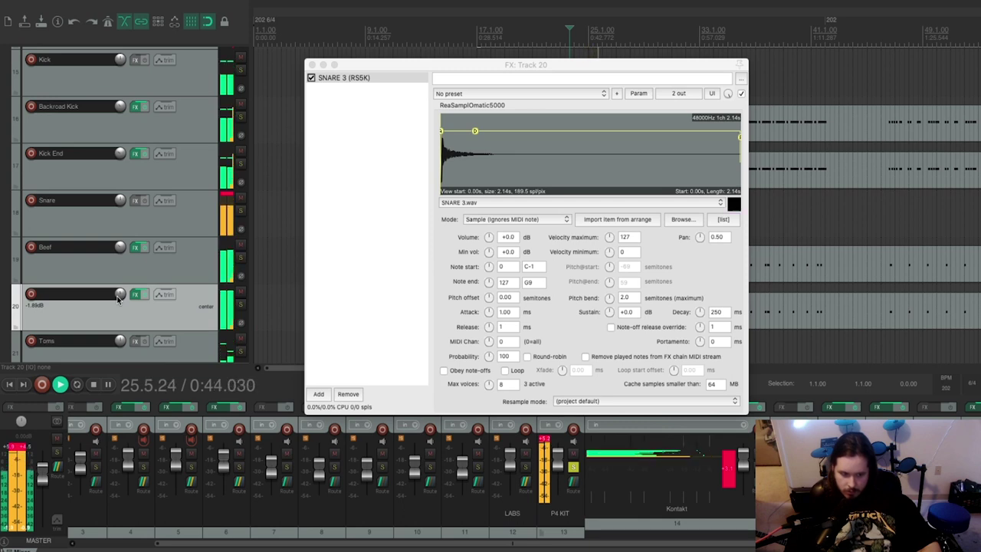
{"action": "left_click_drag", "start_coordinate": [119, 298], "coordinate": [119, 304]}
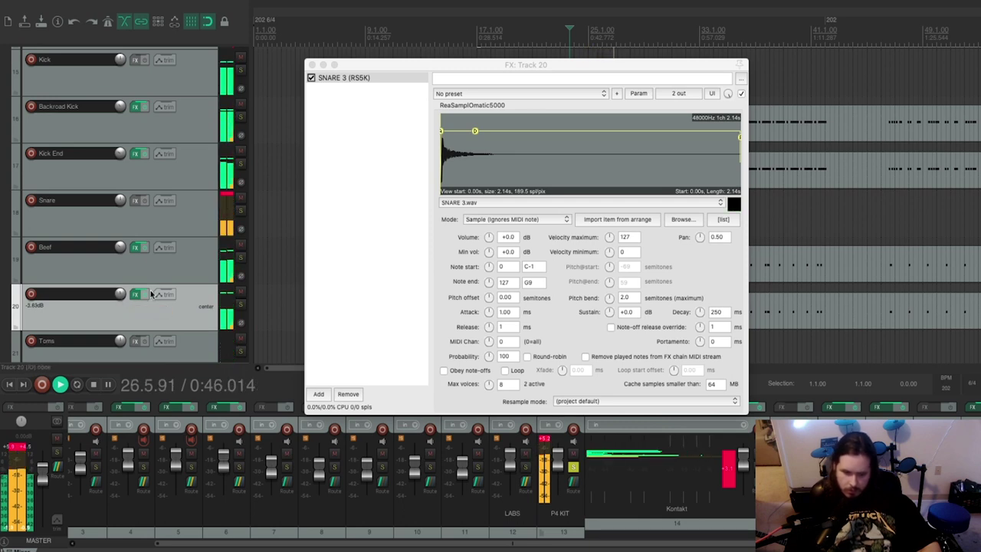
{"action": "left_click", "coordinate": [240, 305]}
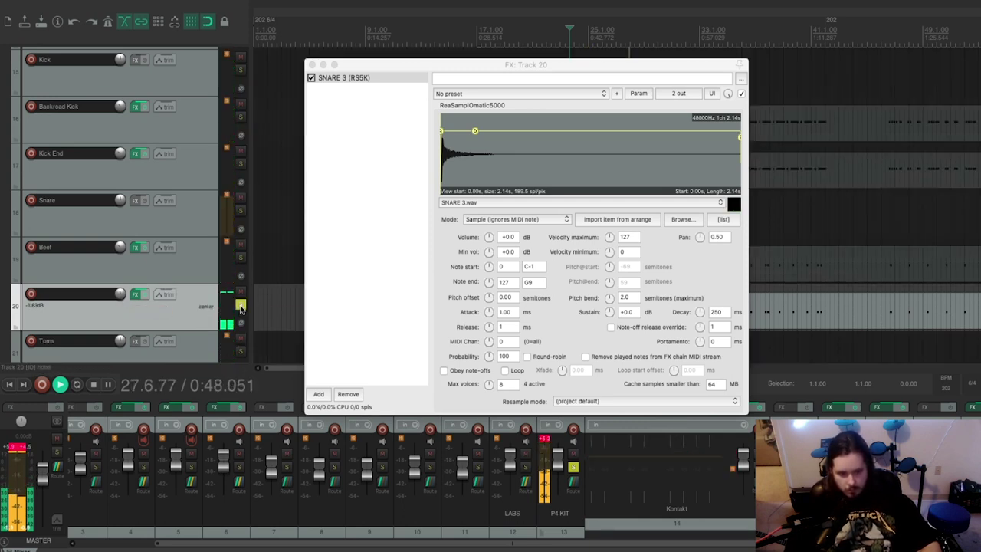
{"action": "key", "text": "space"}
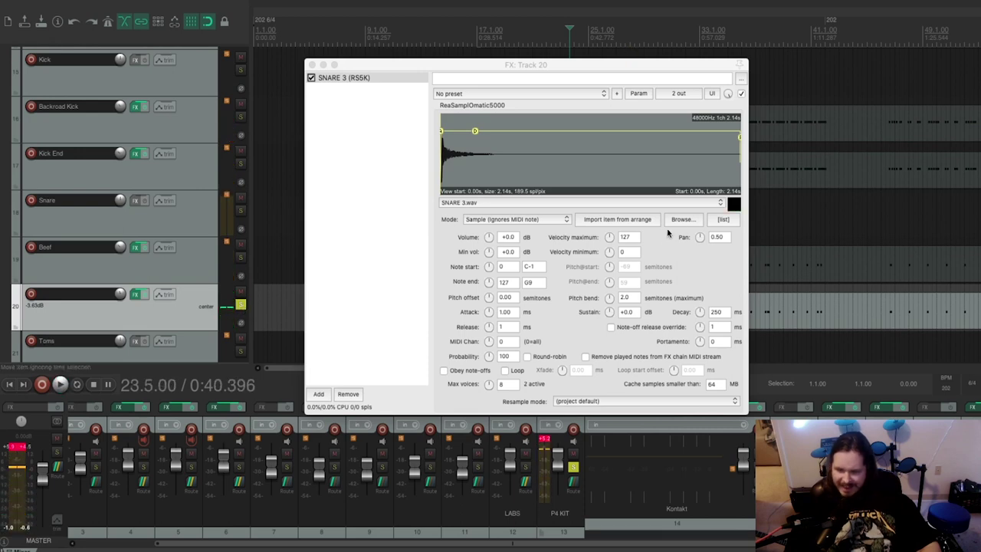
Step: Load SNARE 4.wav into track 20's sampler, play it, and unsolo the track to hear it within the kit
{"action": "left_click", "coordinate": [681, 219]}
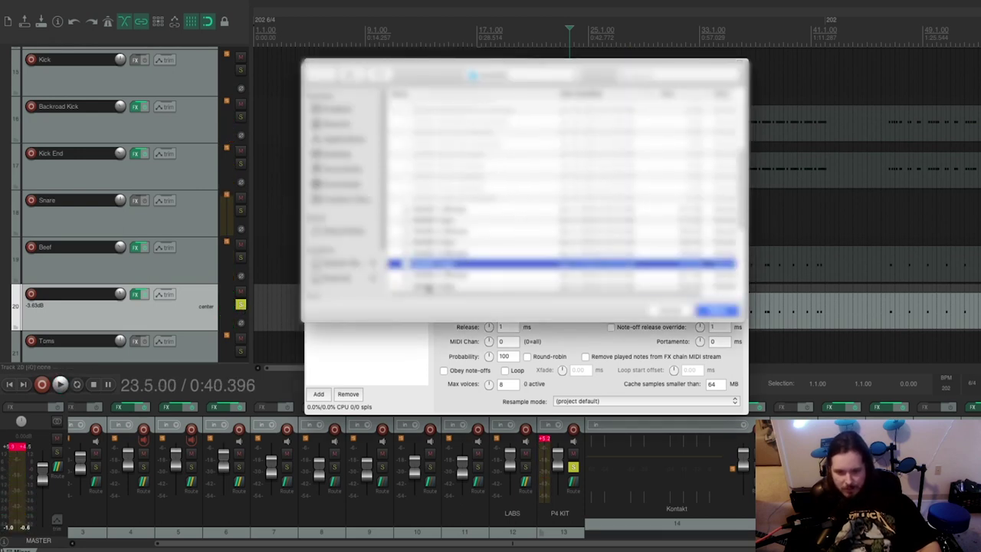
{"action": "key", "text": "Down"}
{"action": "key", "text": "Return"}
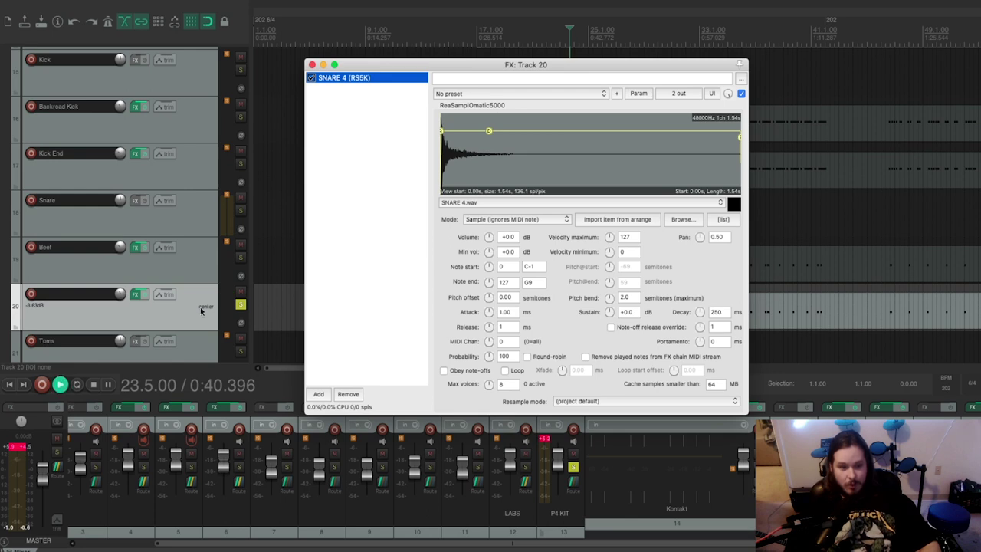
{"action": "left_click", "coordinate": [240, 306]}
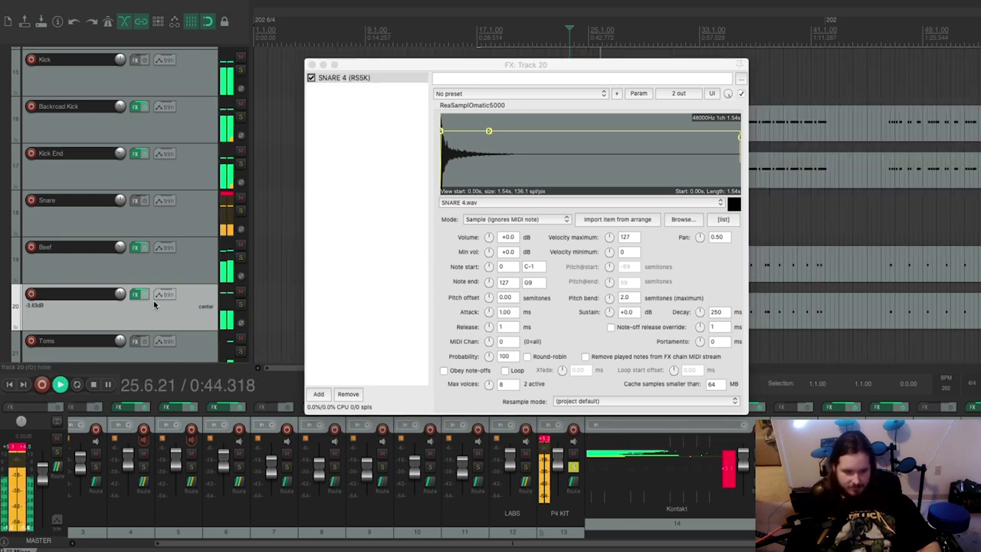
Step: Lower track 20's volume to -8.47 dB, close its FX window, and stop playback
{"action": "left_click_drag", "start_coordinate": [121, 294], "coordinate": [121, 307]}
{"action": "left_click", "coordinate": [312, 64]}
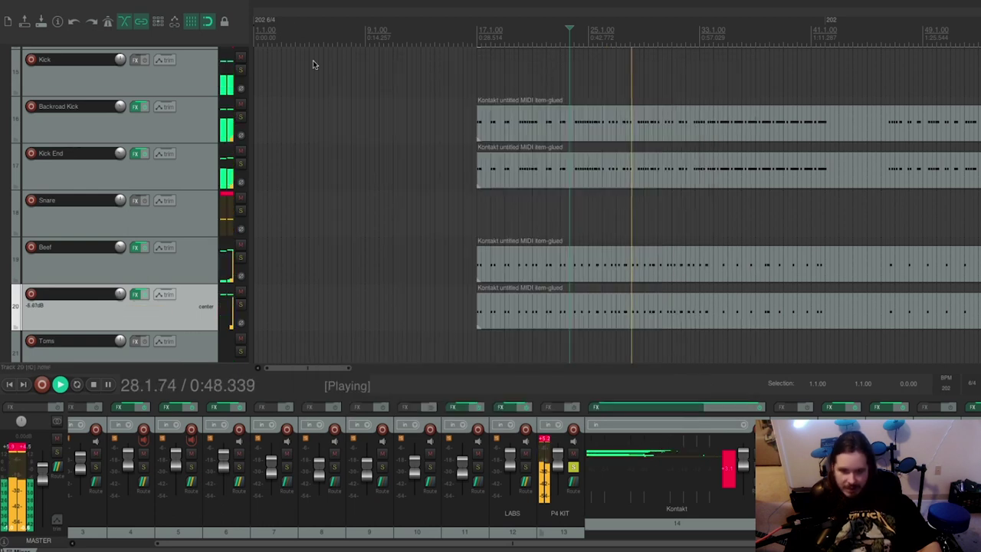
{"action": "key", "text": "space"}
Step: Move the edit cursor to about bar 33 and play the full kit with all layers
{"action": "scroll", "coordinate": [631, 78], "scroll_direction": "up", "scroll_amount": 3}
{"action": "scroll", "coordinate": [627, 63], "scroll_direction": "down", "scroll_amount": 4}
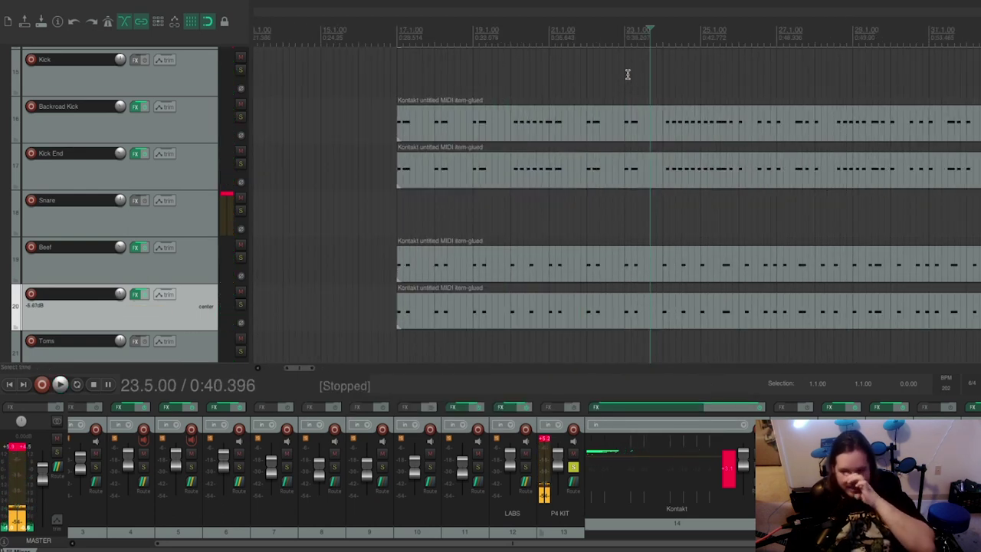
{"action": "left_click", "coordinate": [610, 127]}
{"action": "key", "text": "space"}
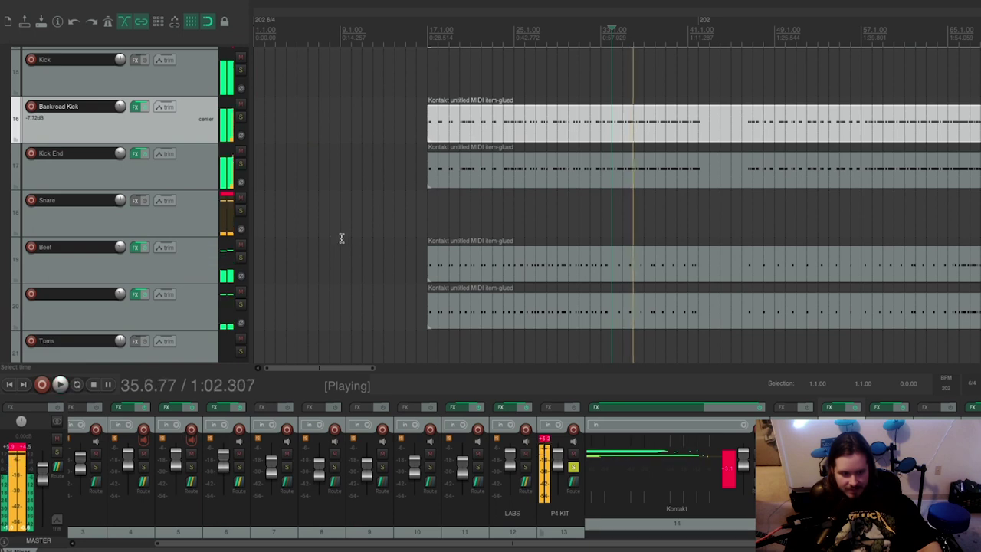
Step: Stop playback and save the project
{"action": "key", "text": "space"}
{"action": "left_click", "coordinate": [64, 1]}
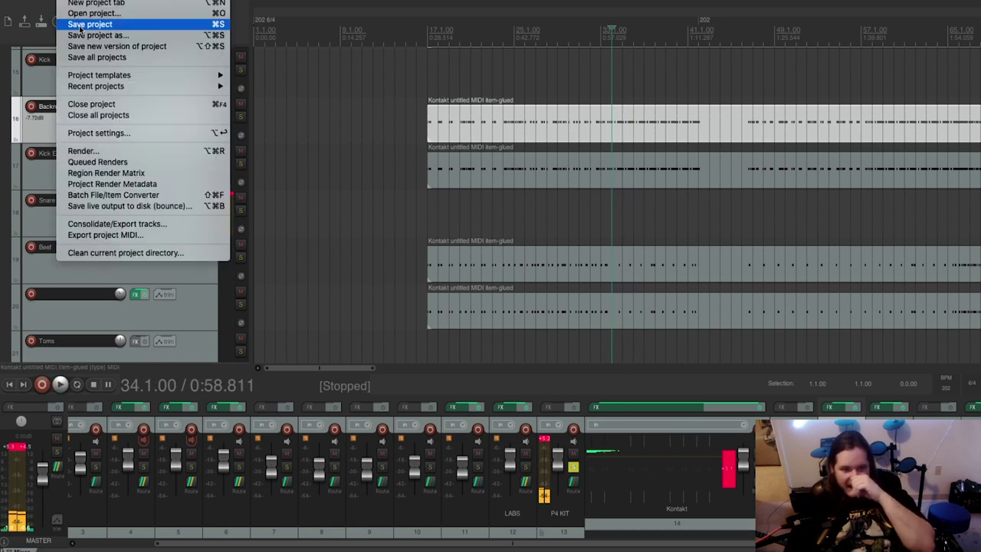
{"action": "left_click", "coordinate": [75, 24]}
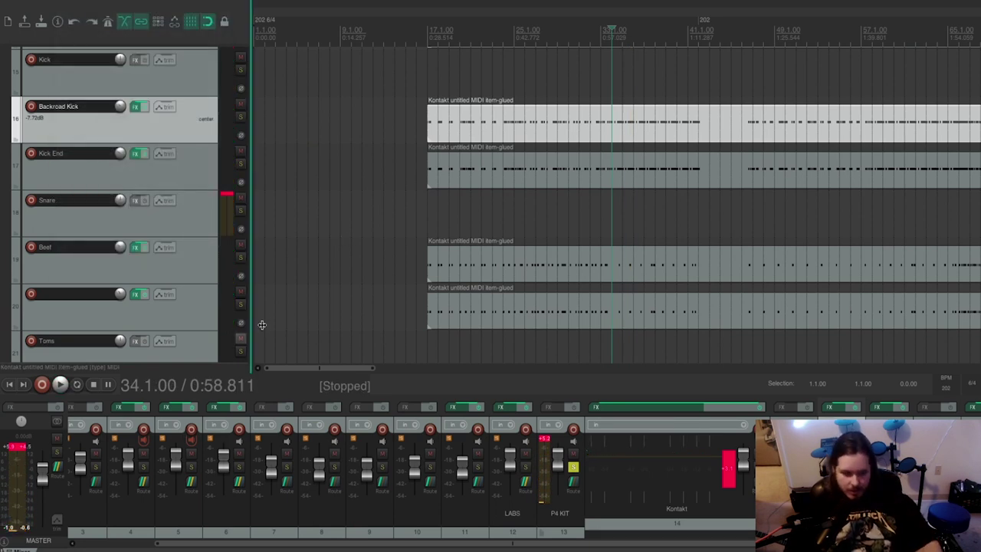
Step: Play the kit, soloing and unsoloing track 20 to compare its snare sample with the full mix, and stop
{"action": "key", "text": "space"}
{"action": "left_click", "coordinate": [240, 304]}
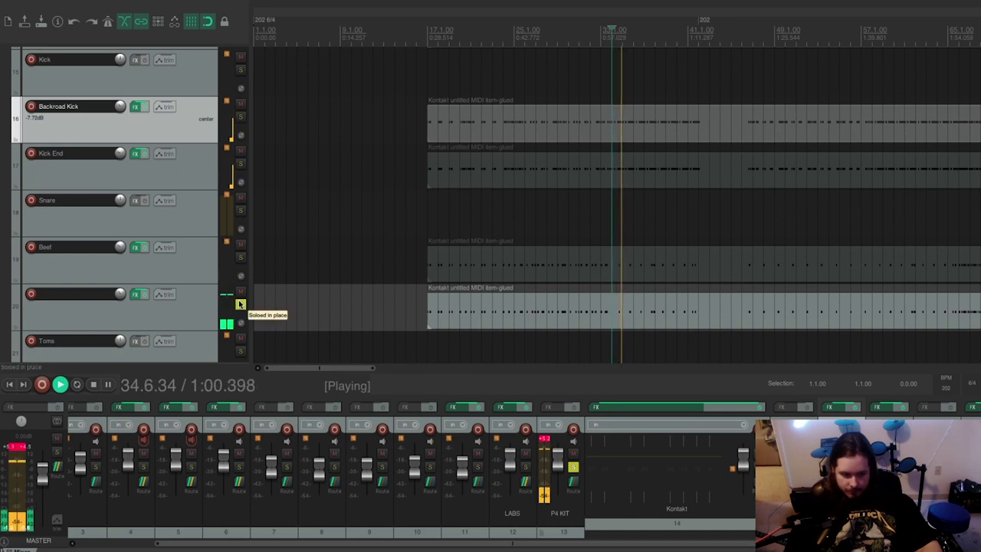
{"action": "left_click", "coordinate": [240, 304]}
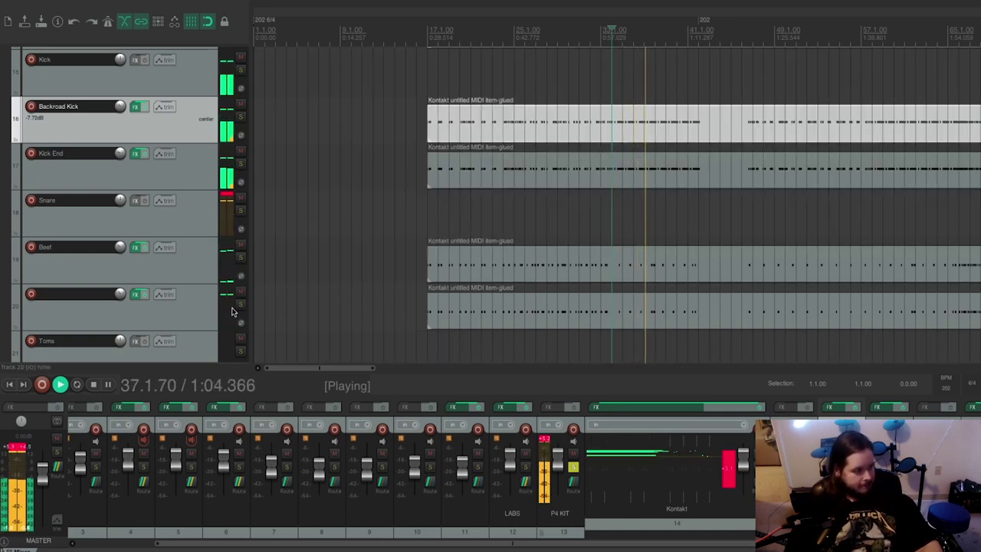
{"action": "key", "text": "space"}
Step: Lower track 20's volume to -9.25 dB while the kit plays, and stop playback
{"action": "key", "text": "space"}
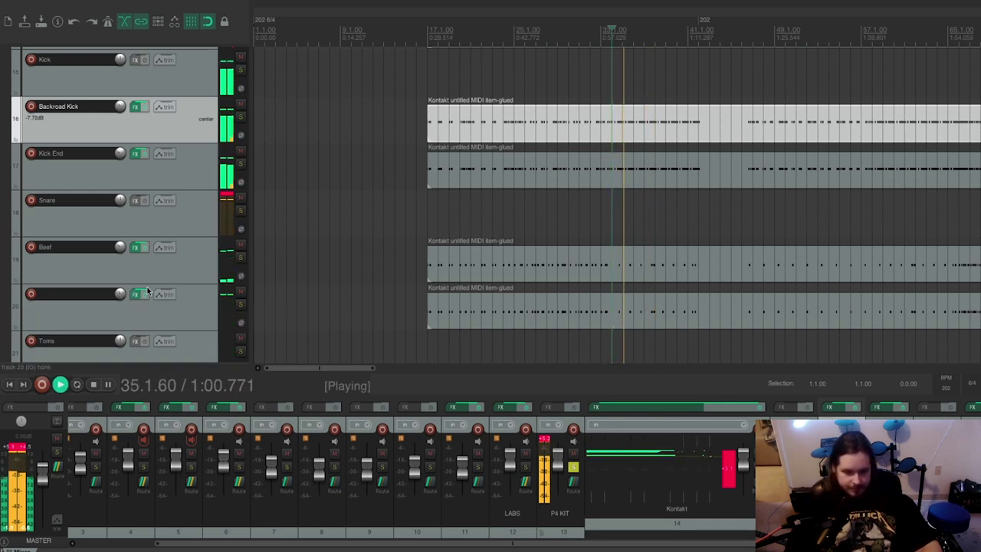
{"action": "mouse_move", "coordinate": [121, 294]}
{"action": "left_mouse_down"}
{"action": "mouse_move", "coordinate": [120, 315]}
{"action": "mouse_move", "coordinate": [121, 307]}
{"action": "left_mouse_up"}
{"action": "key", "text": "space"}
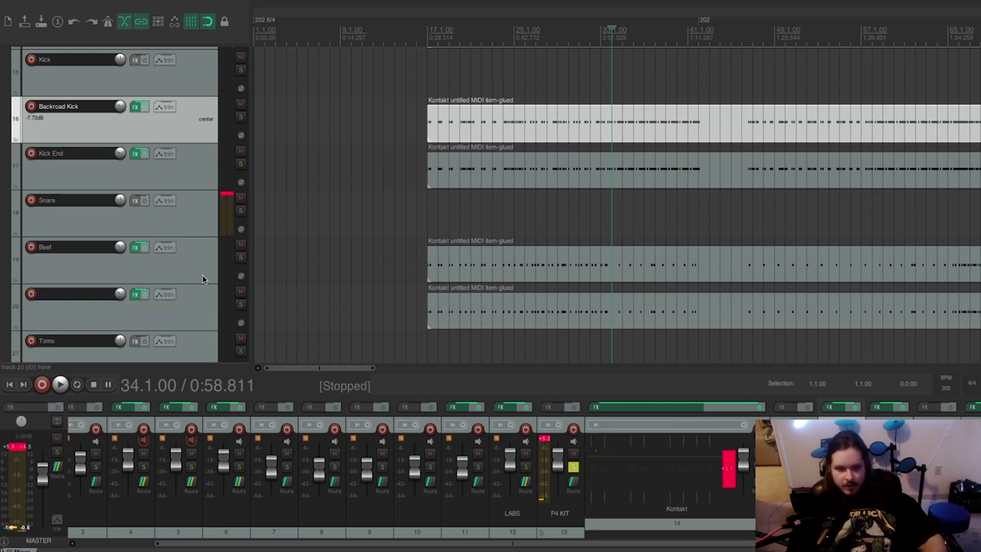
{"action": "left_click", "coordinate": [137, 179]}
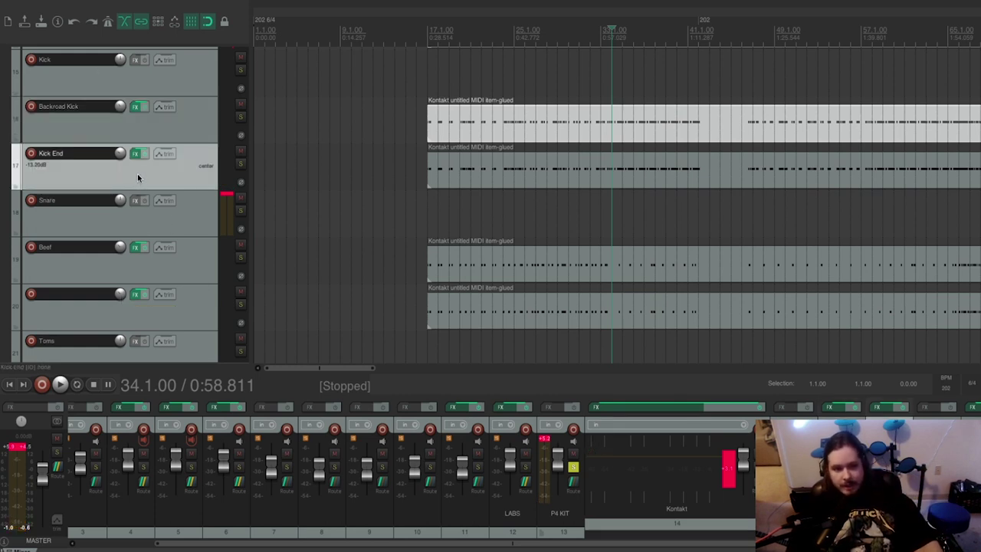
{"action": "left_click_drag", "start_coordinate": [298, 156], "coordinate": [362, 220]}
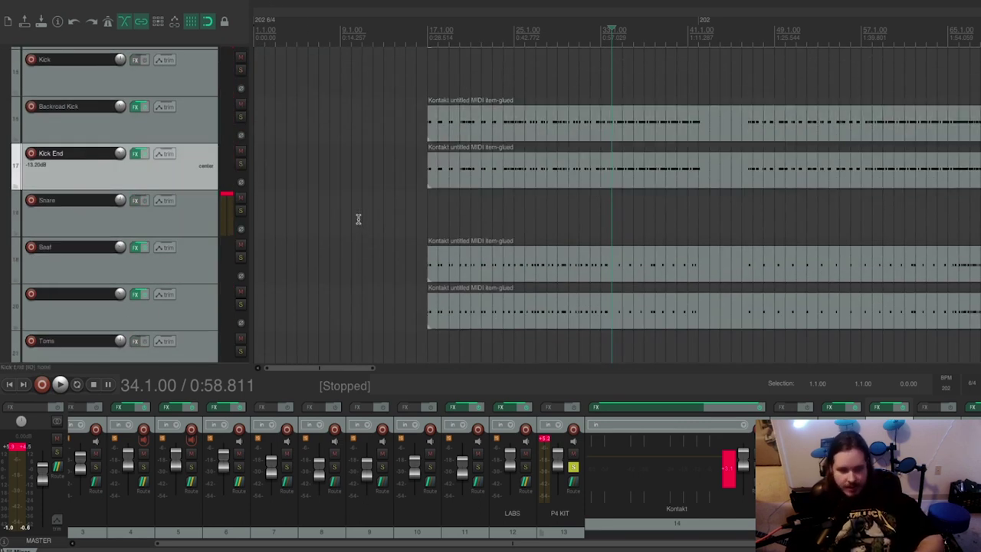
{"action": "left_click", "coordinate": [205, 136]}
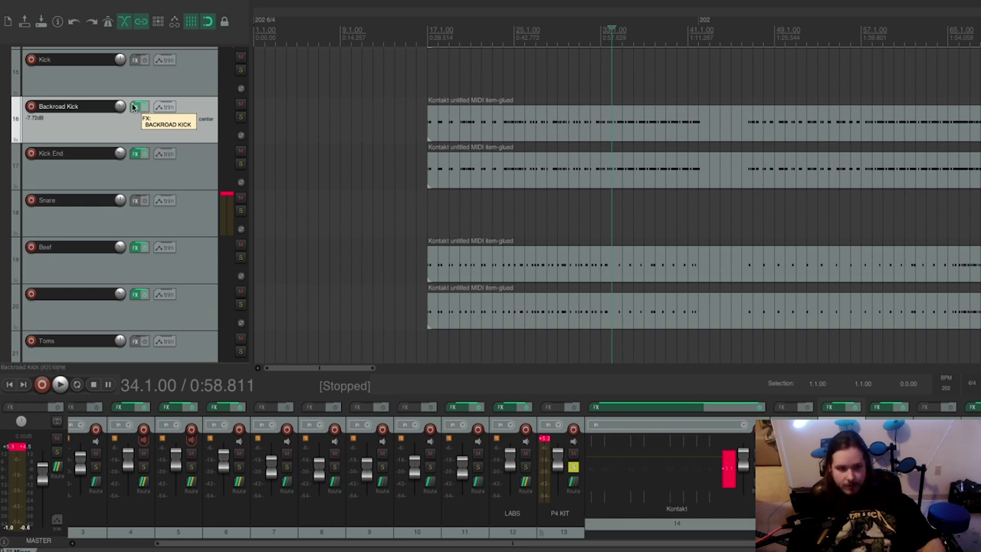
Step: Lower the Kick, Backroad Kick and Kick End tracks together during playback, bringing Kick to -1.32 dB, and stop
{"action": "key", "text": "space"}
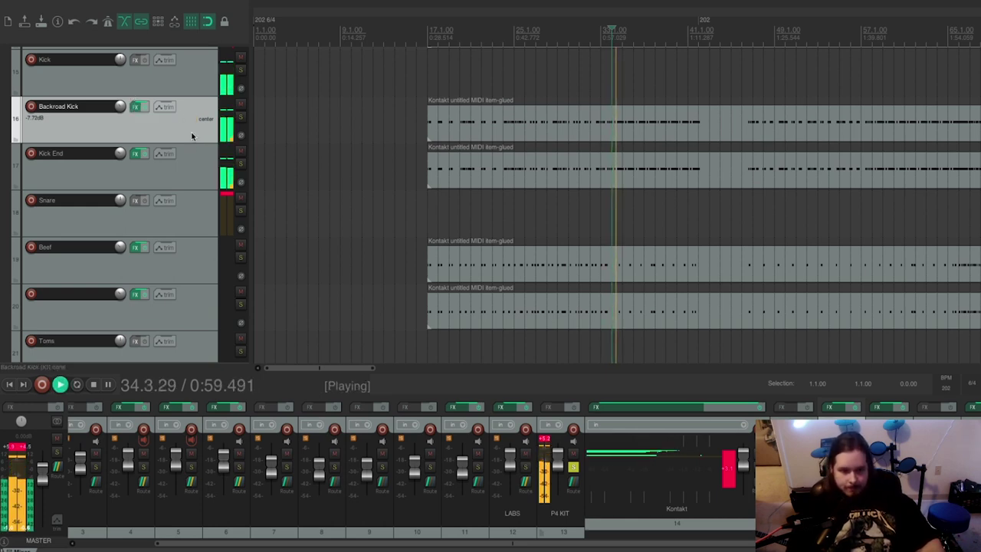
{"action": "scroll", "coordinate": [349, 269], "scroll_direction": "up", "scroll_amount": 3}
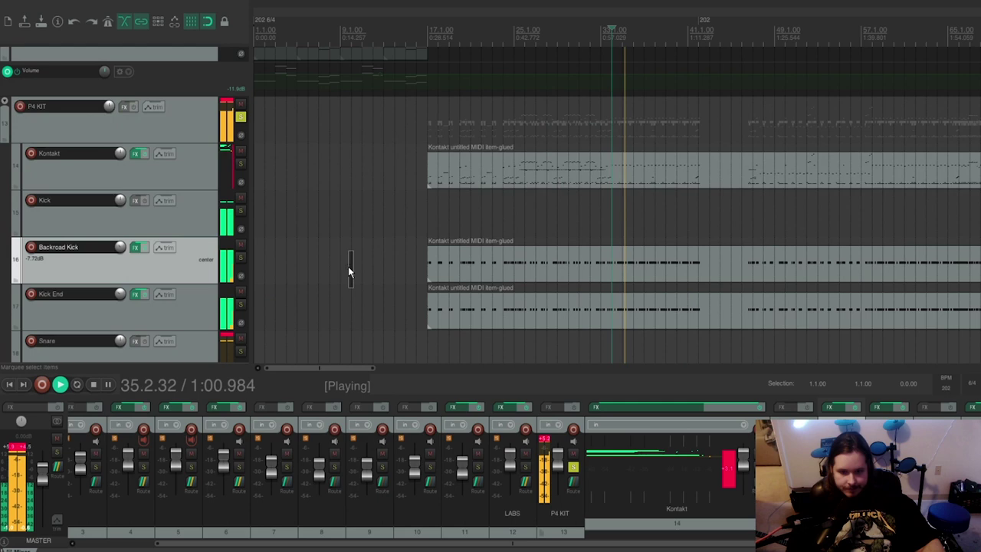
{"action": "left_click", "coordinate": [169, 228]}
{"action": "left_click", "coordinate": [172, 310], "text": "shift"}
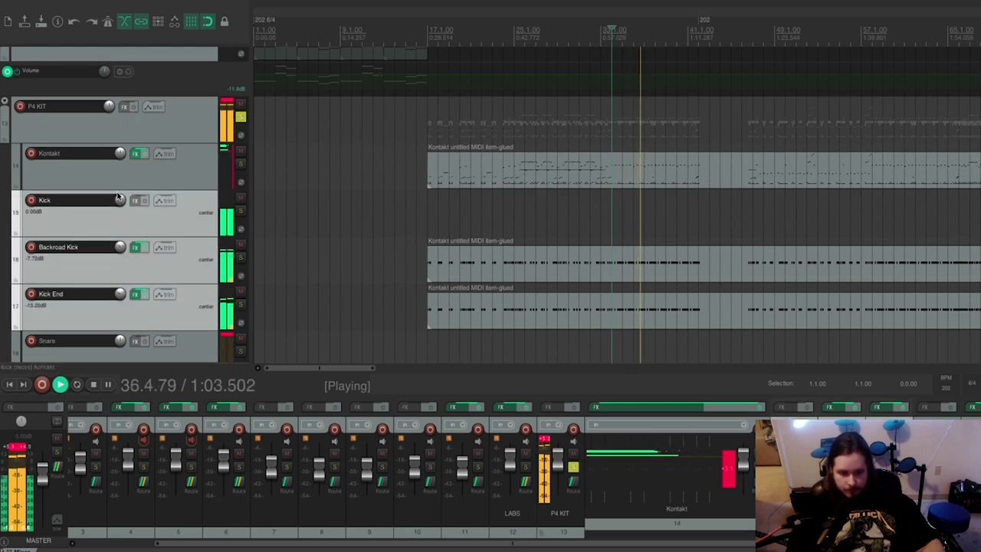
{"action": "left_click_drag", "start_coordinate": [120, 200], "coordinate": [120, 207]}
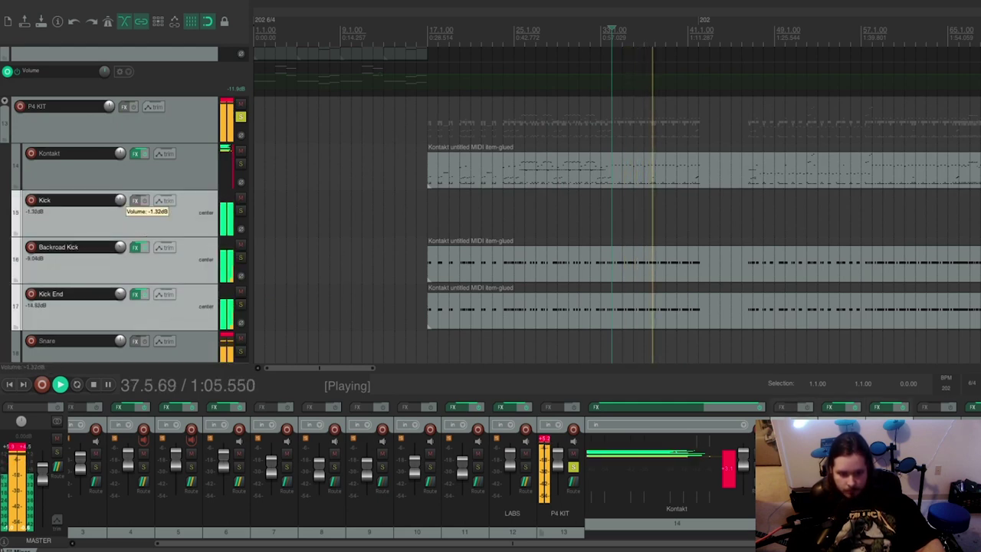
{"action": "scroll", "coordinate": [260, 212], "scroll_direction": "down", "scroll_amount": 4}
{"action": "key", "text": "space"}
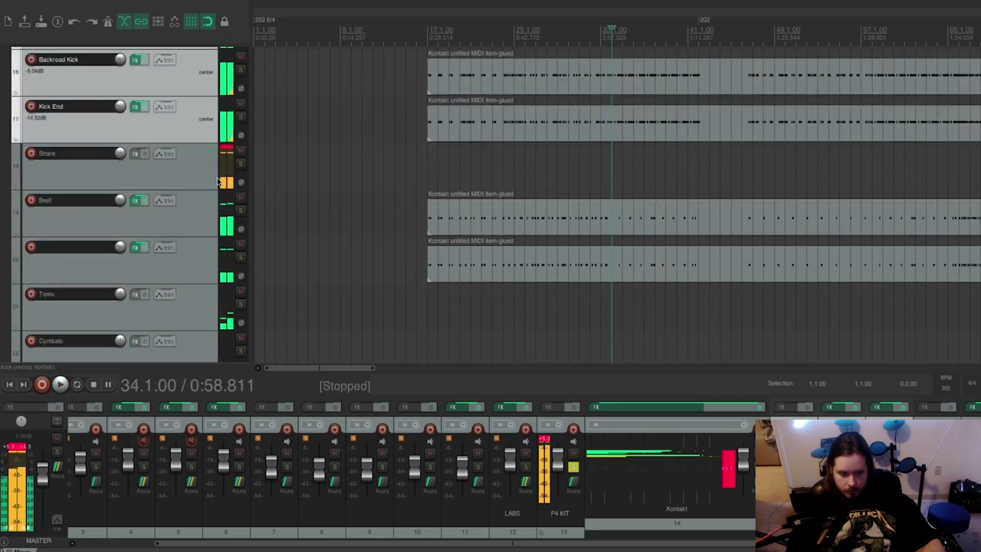
Step: Lower the Snare, Beef and track 20 volumes together during playback, bringing Snare to -2.27 dB
{"action": "left_click", "coordinate": [184, 173]}
{"action": "left_click", "coordinate": [188, 255], "text": "shift"}
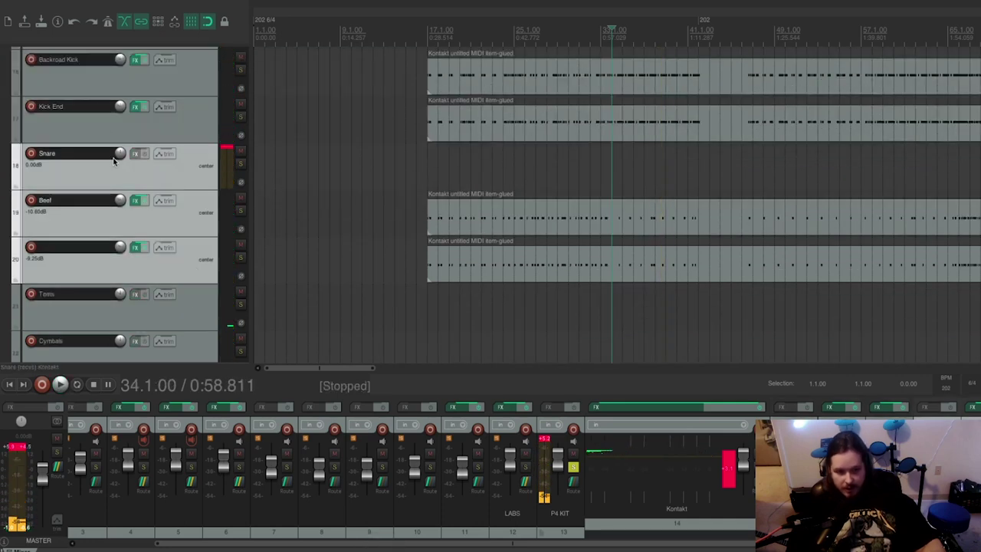
{"action": "key", "text": "space"}
{"action": "left_click_drag", "start_coordinate": [120, 155], "coordinate": [120, 161]}
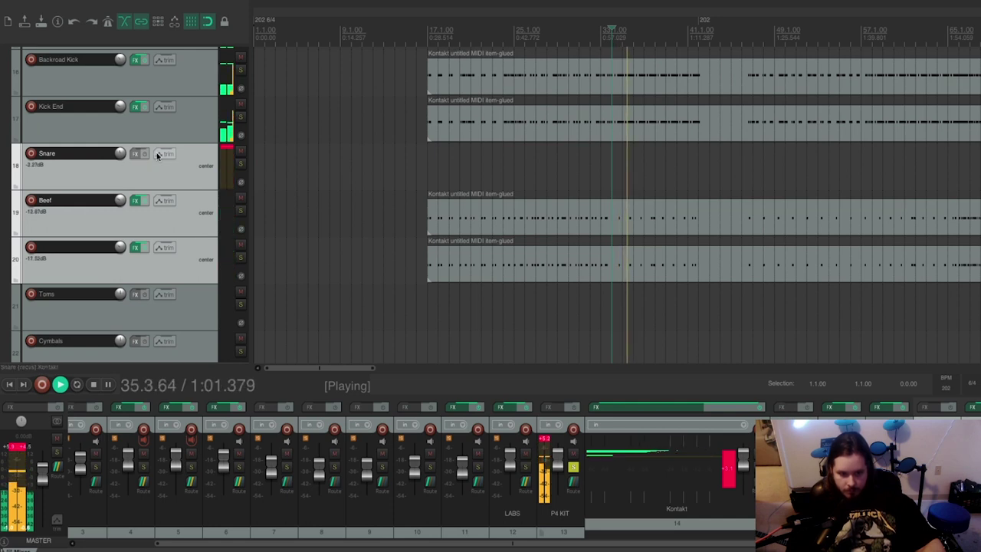
{"action": "left_click_drag", "start_coordinate": [324, 183], "coordinate": [348, 44]}
{"action": "scroll", "coordinate": [302, 97], "scroll_direction": "up", "scroll_amount": 1}
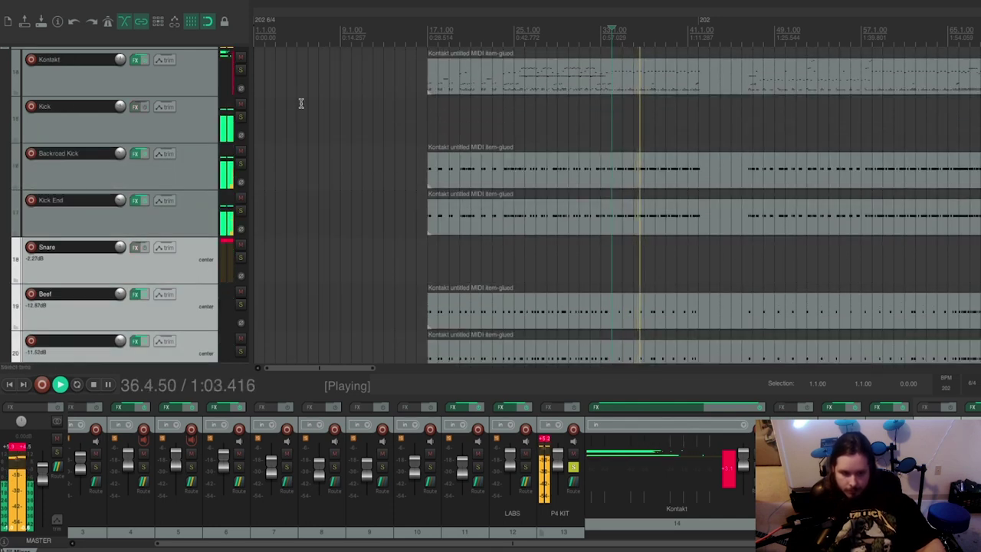
Step: Stop playback and save the project with the rebalanced kick and snare levels
{"action": "key", "text": "space"}
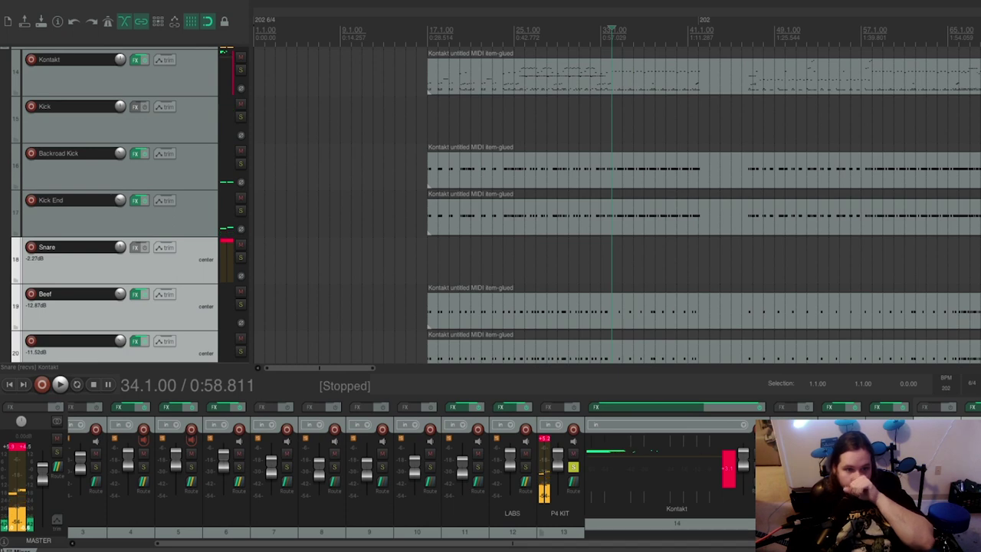
{"action": "left_click", "coordinate": [64, 1]}
{"action": "left_click", "coordinate": [81, 25]}
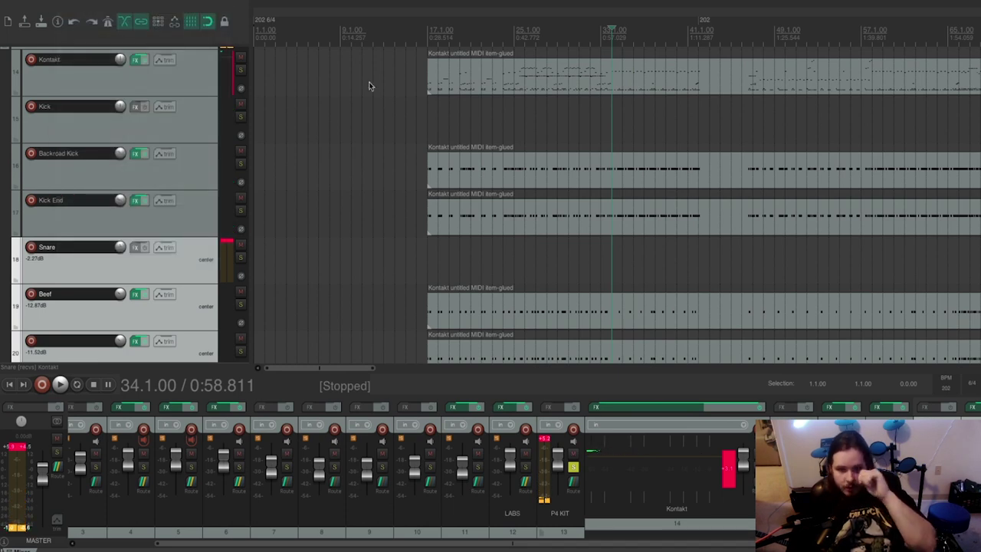
Step: Raise the snare's Room channel level slightly in Kontakt's GGD P4 Kit mixer, close the FX window, and stop playback
{"action": "scroll", "coordinate": [334, 132], "scroll_direction": "up", "scroll_amount": 3}
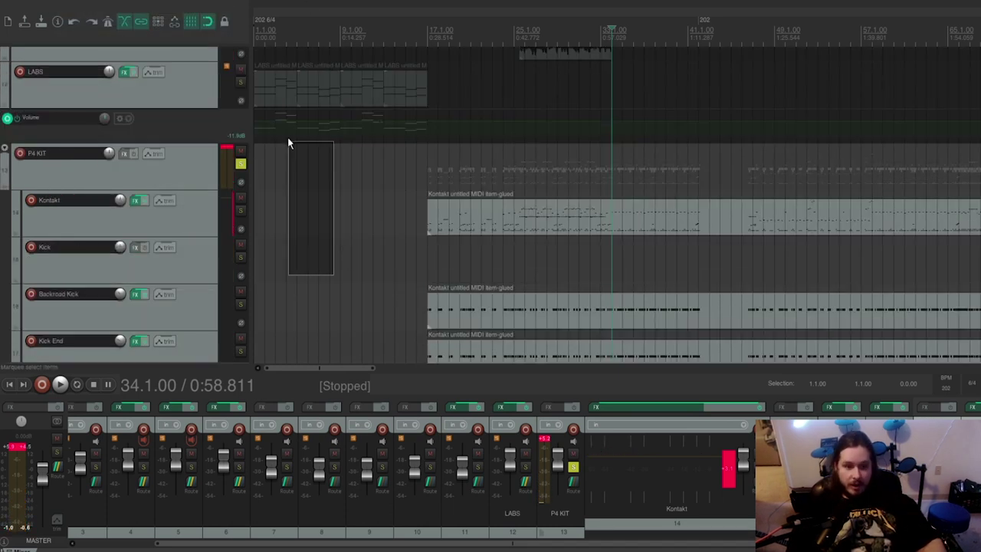
{"action": "left_click", "coordinate": [126, 197]}
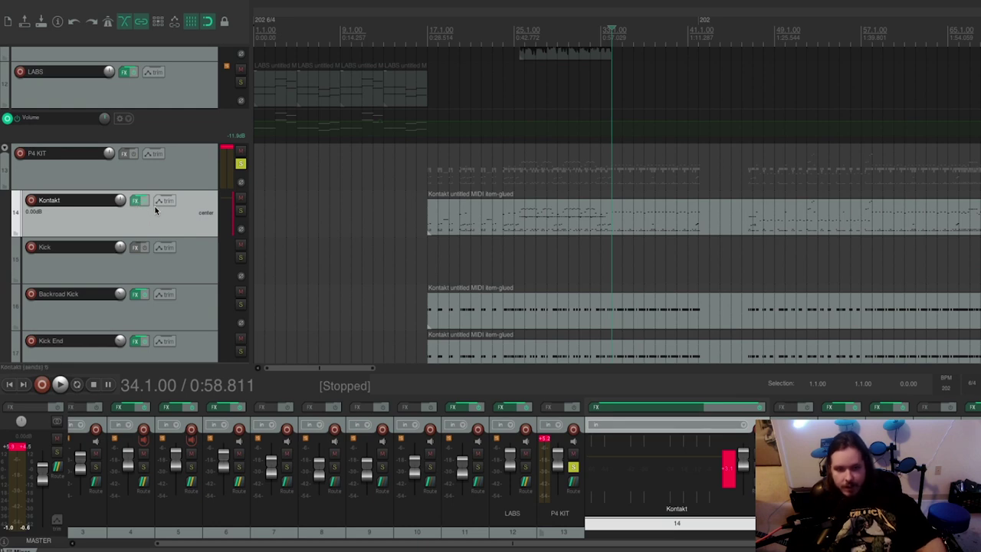
{"action": "left_click", "coordinate": [135, 200]}
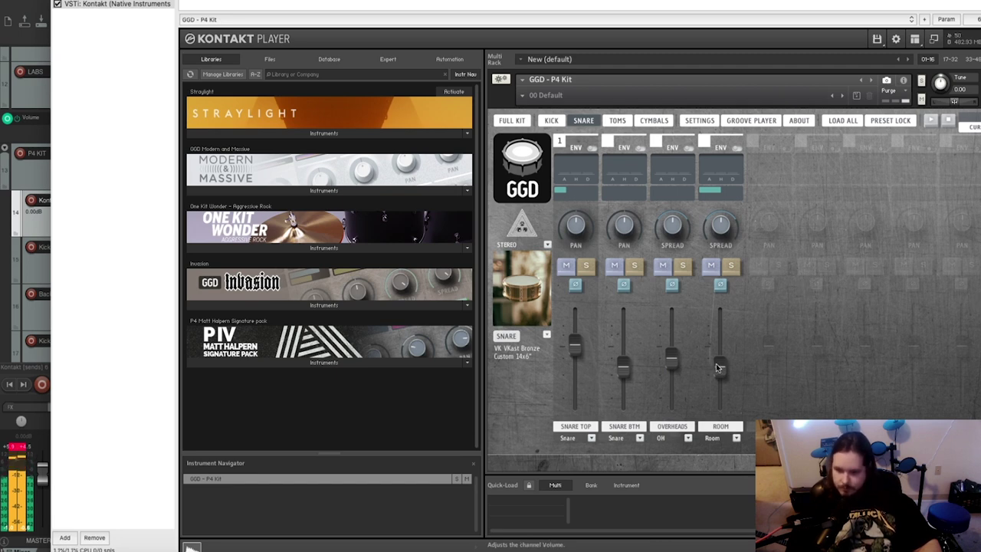
{"action": "left_click_drag", "start_coordinate": [719, 367], "coordinate": [718, 355]}
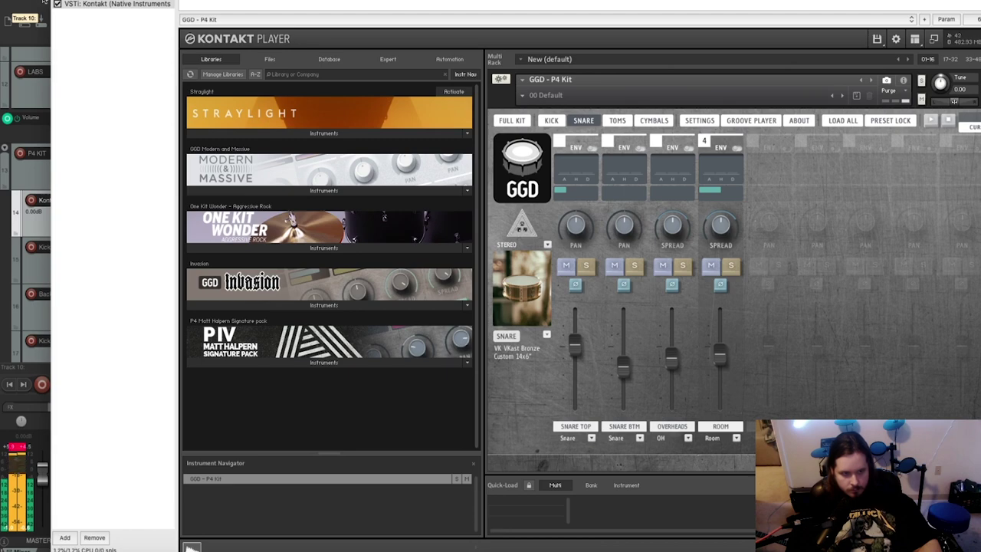
{"action": "key", "text": "Escape"}
{"action": "scroll", "coordinate": [430, 306], "scroll_direction": "down", "scroll_amount": 3}
{"action": "left_click_drag", "start_coordinate": [425, 75], "coordinate": [345, 347]}
{"action": "key", "text": "space"}
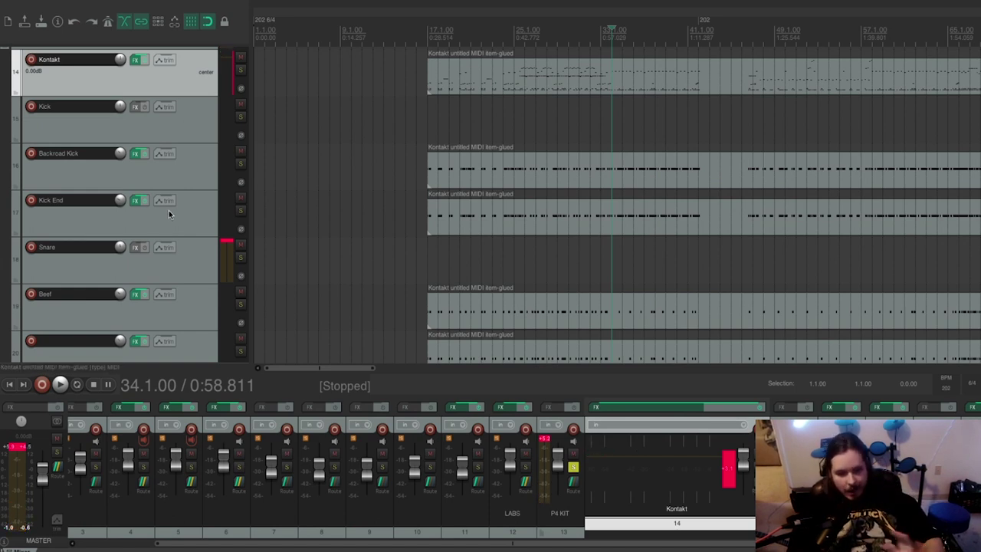
Step: Mute the Backroad Kick, Kick End, Beef and track 20 layers together, play the kit without them, and stop
{"action": "left_click", "coordinate": [198, 165]}
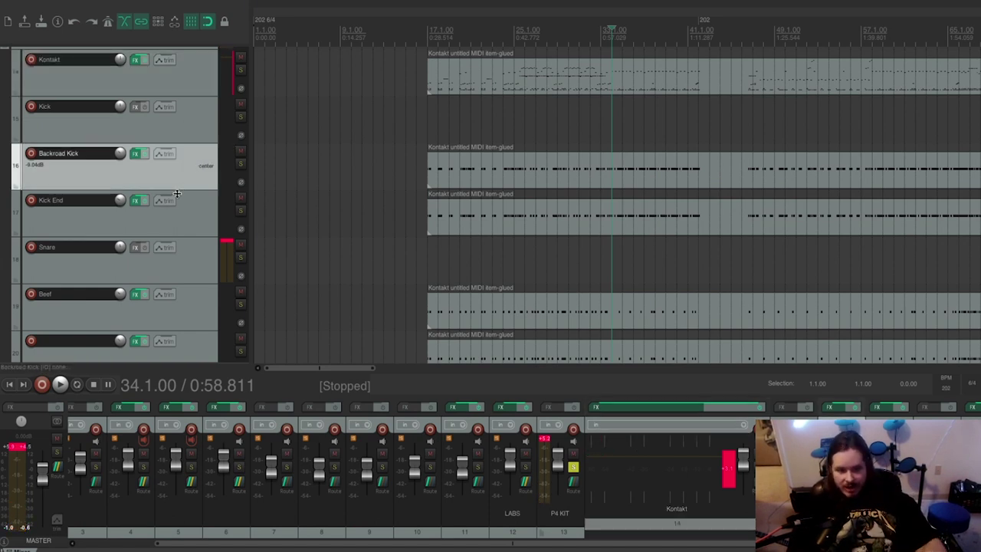
{"action": "left_click", "coordinate": [176, 217], "text": "ctrl"}
{"action": "left_click", "coordinate": [186, 304], "text": "ctrl"}
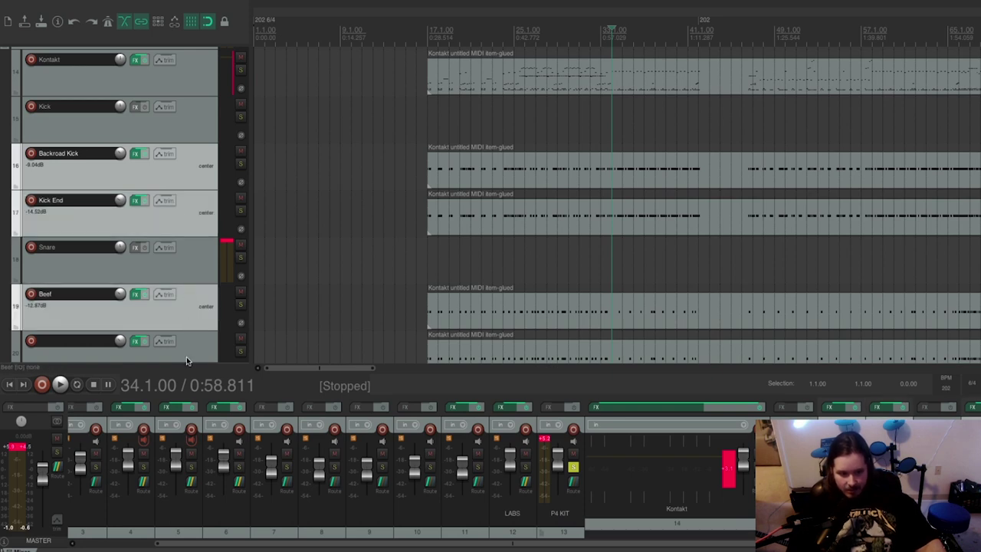
{"action": "left_click", "coordinate": [186, 352], "text": "ctrl"}
{"action": "left_click_drag", "start_coordinate": [336, 232], "coordinate": [350, 227]}
{"action": "scroll", "coordinate": [349, 227], "scroll_direction": "down", "scroll_amount": 3}
{"action": "scroll", "coordinate": [343, 125], "scroll_direction": "up", "scroll_amount": 2}
{"action": "left_click_drag", "start_coordinate": [343, 125], "coordinate": [341, 224]}
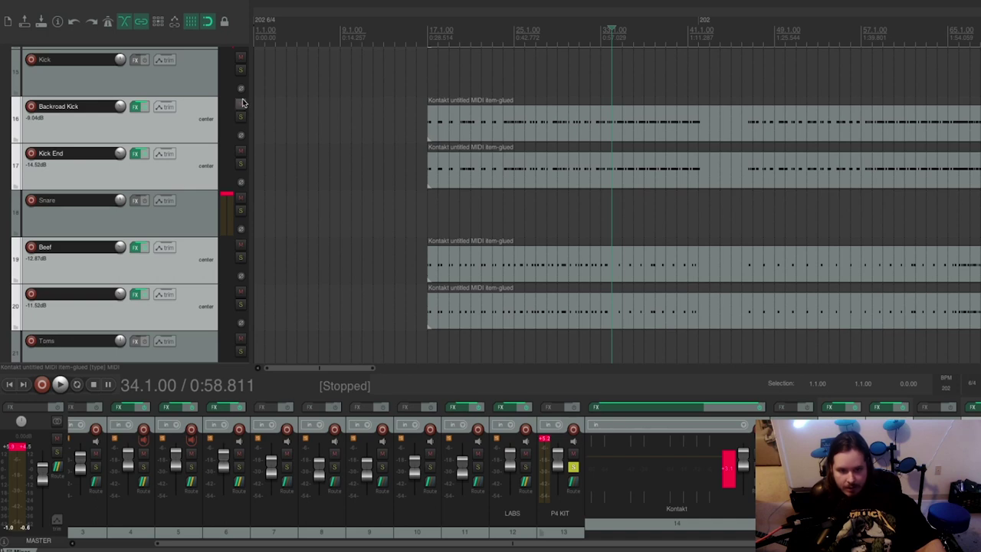
{"action": "left_click", "coordinate": [240, 103]}
{"action": "key", "text": "space"}
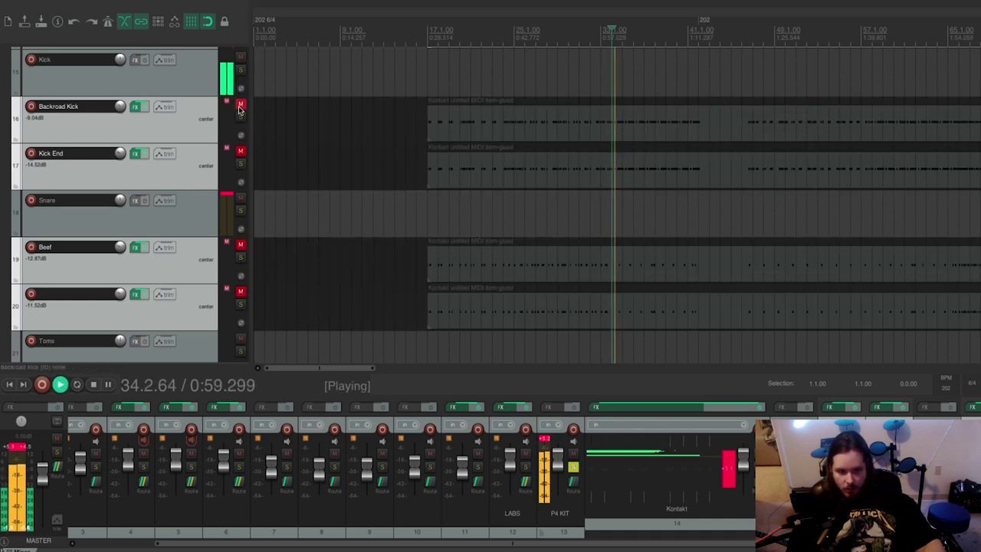
{"action": "key", "text": "space"}
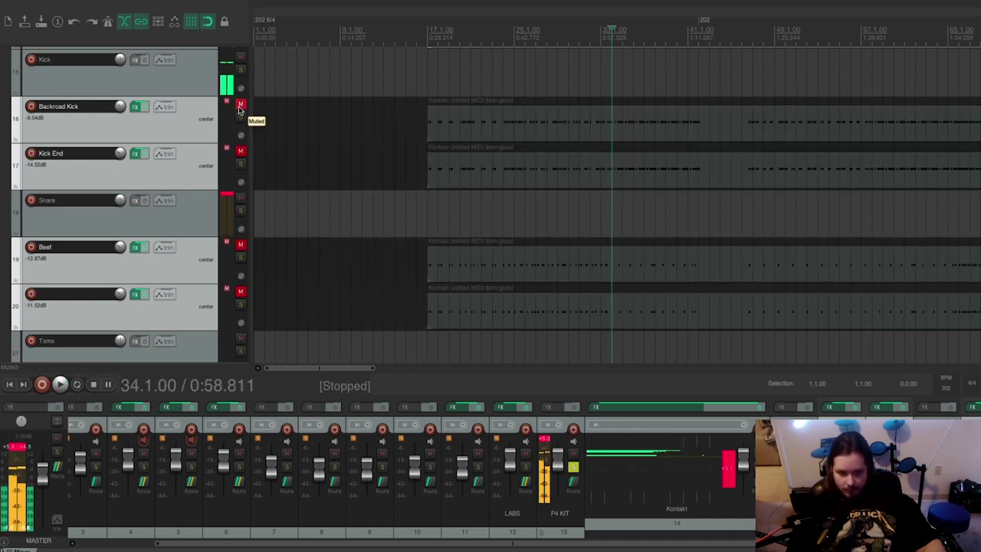
Step: Unmute the four sample layer tracks and play the full kit for comparison
{"action": "left_click", "coordinate": [238, 109]}
{"action": "key", "text": "space"}
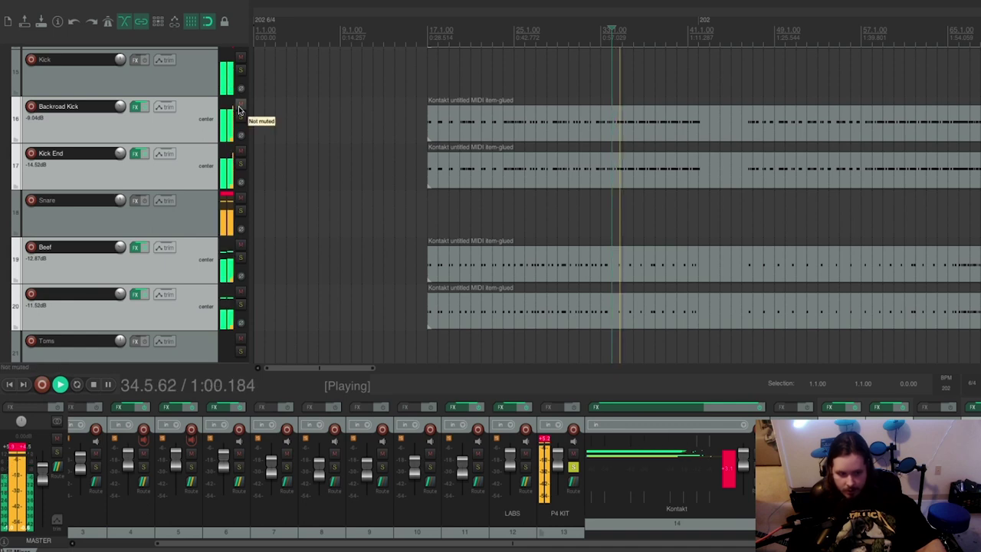
Step: Select the Kontakt MIDI item with the edit cursor at its start at bar 17, and save the project
{"action": "scroll", "coordinate": [399, 191], "scroll_direction": "up", "scroll_amount": 4}
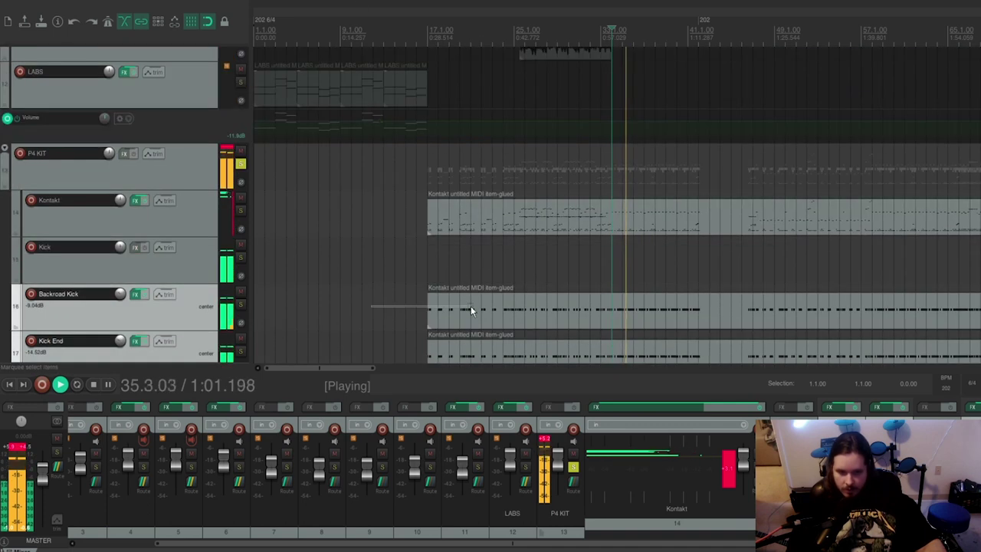
{"action": "left_click", "coordinate": [432, 208]}
{"action": "left_click", "coordinate": [64, 3]}
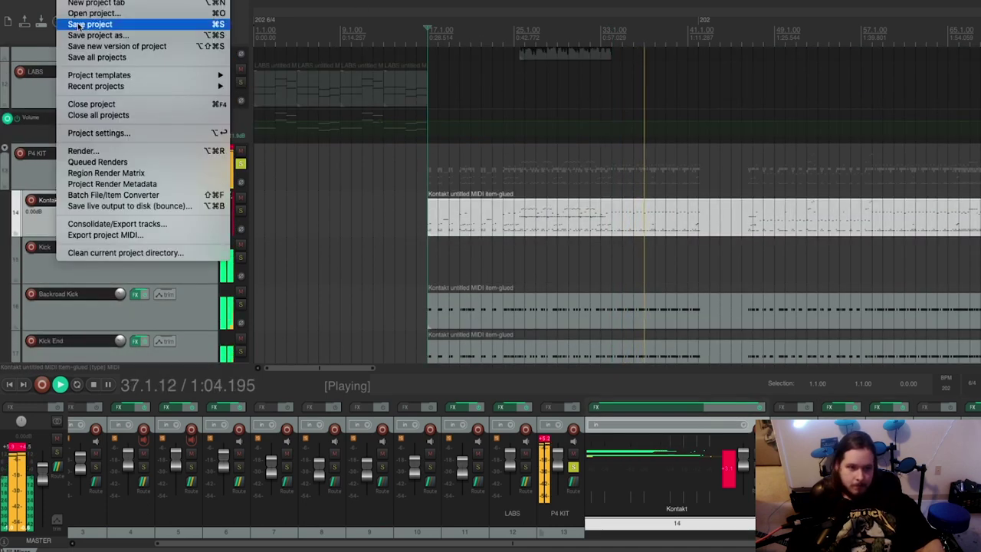